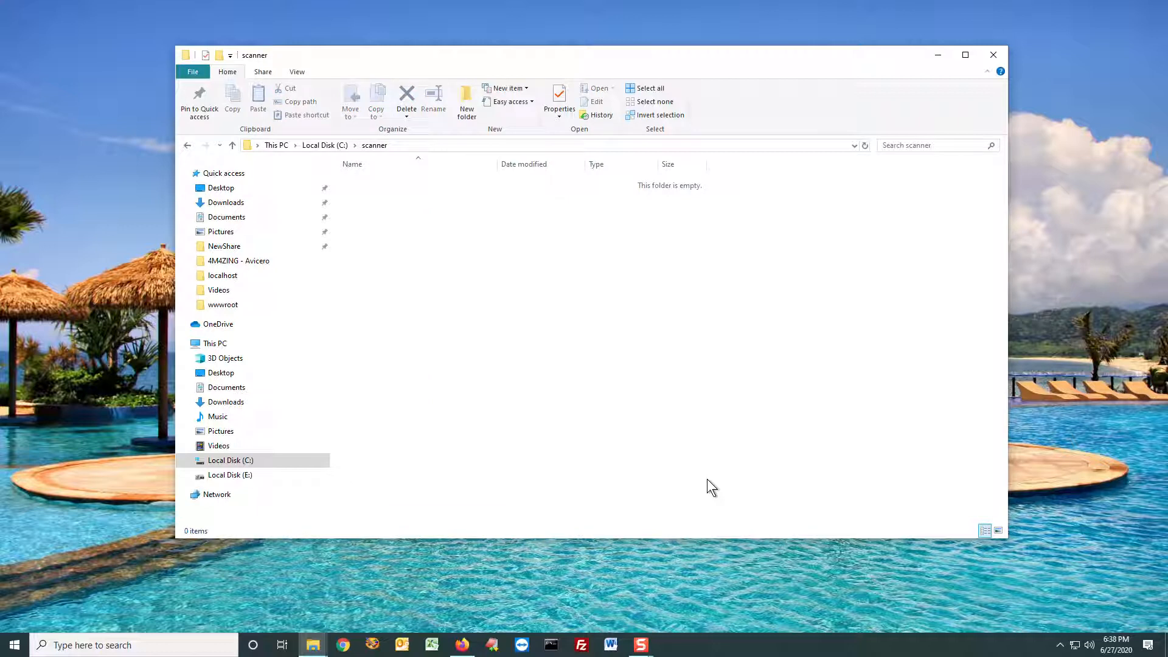
Step: Place Scanner.zip in the C:\scanner folder and extract its five files there, closing the archive when done
click(440, 143)
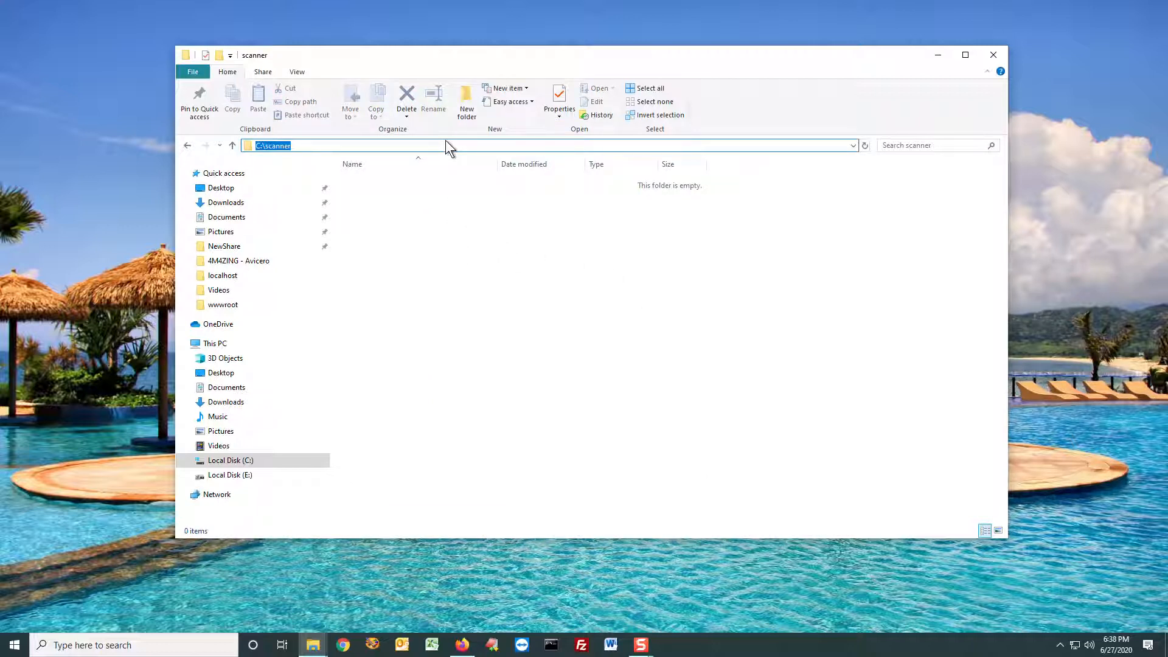
click(441, 221)
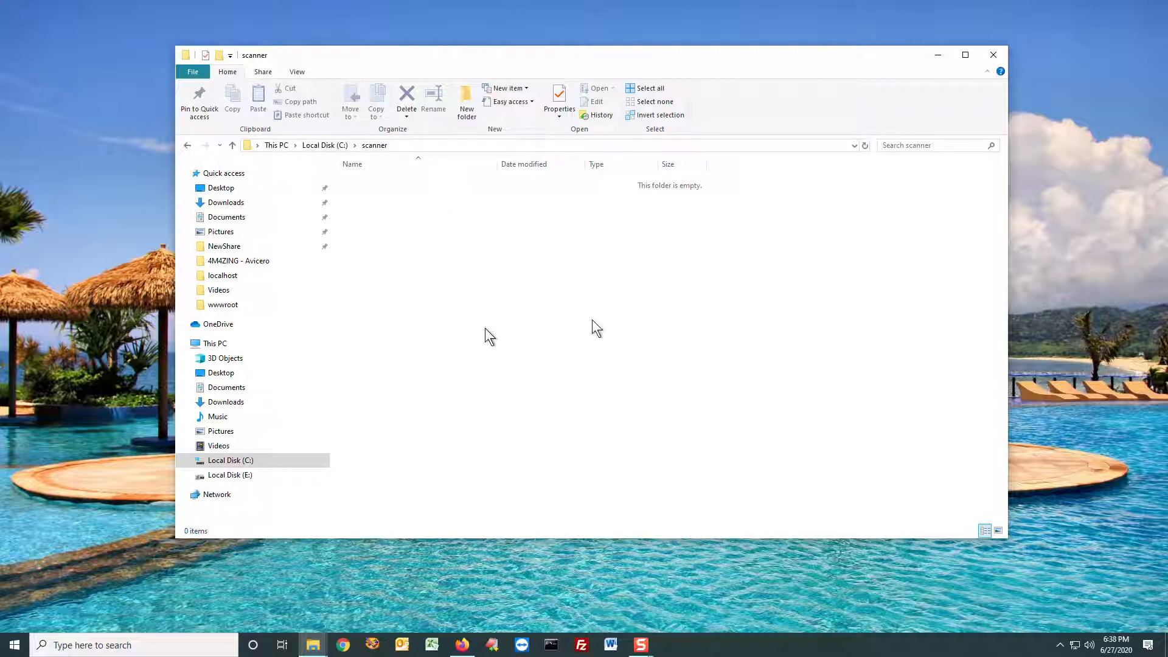
drag(1167, 255, 467, 322)
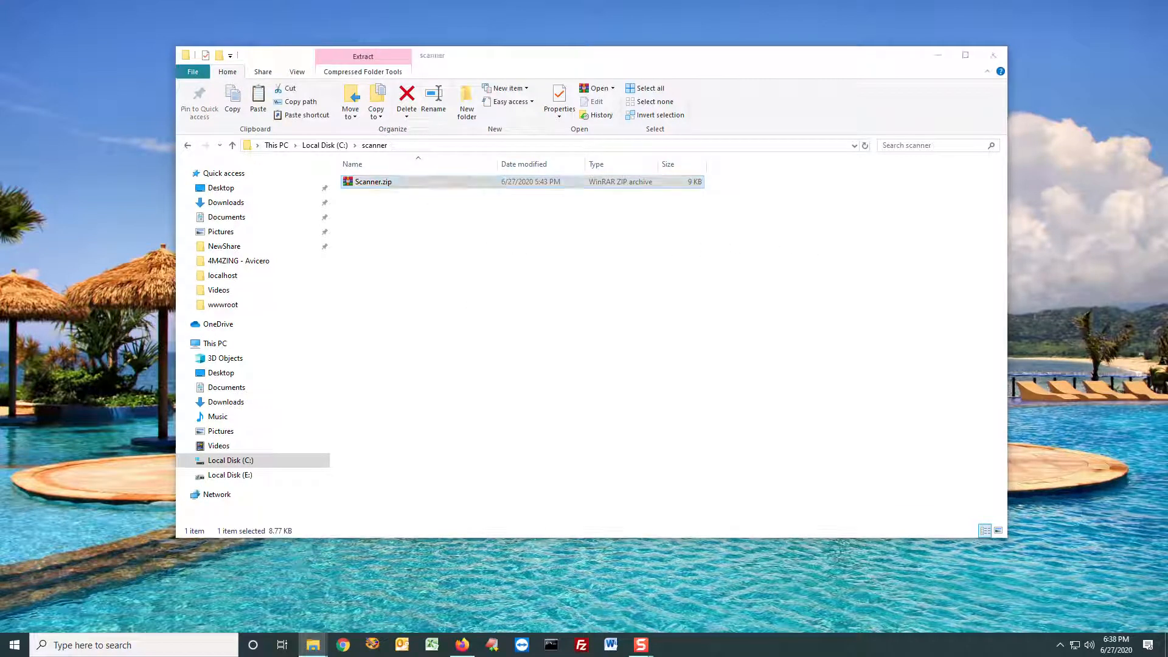
double_click(378, 184)
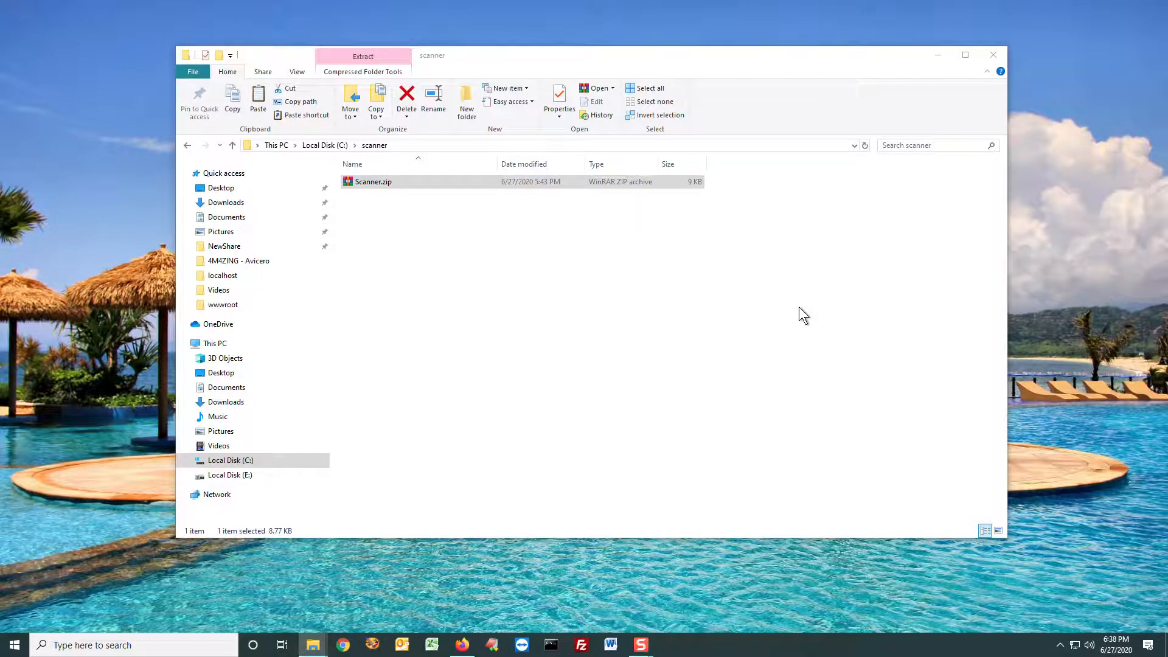
drag(671, 334, 434, 219)
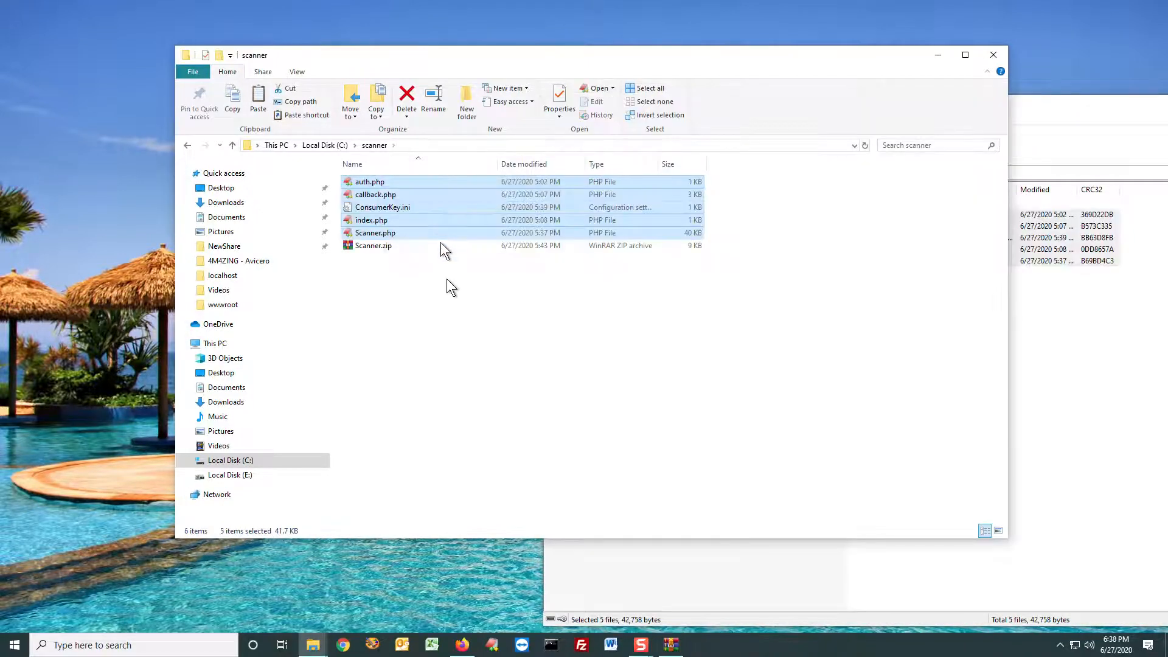
click(452, 341)
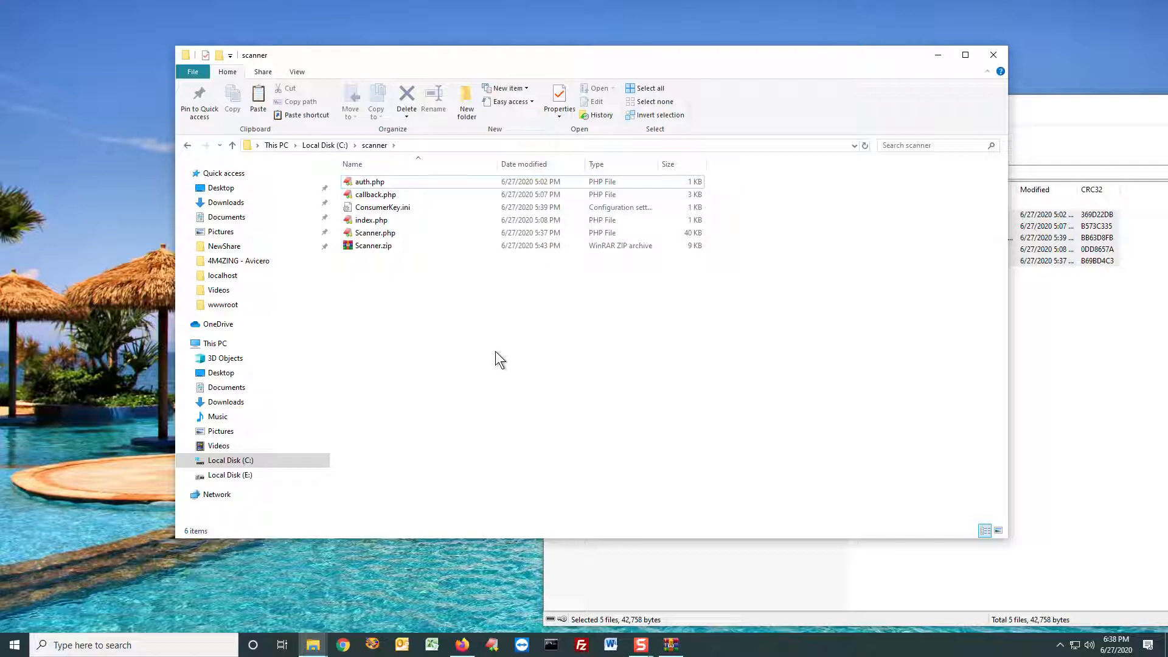
click(1167, 104)
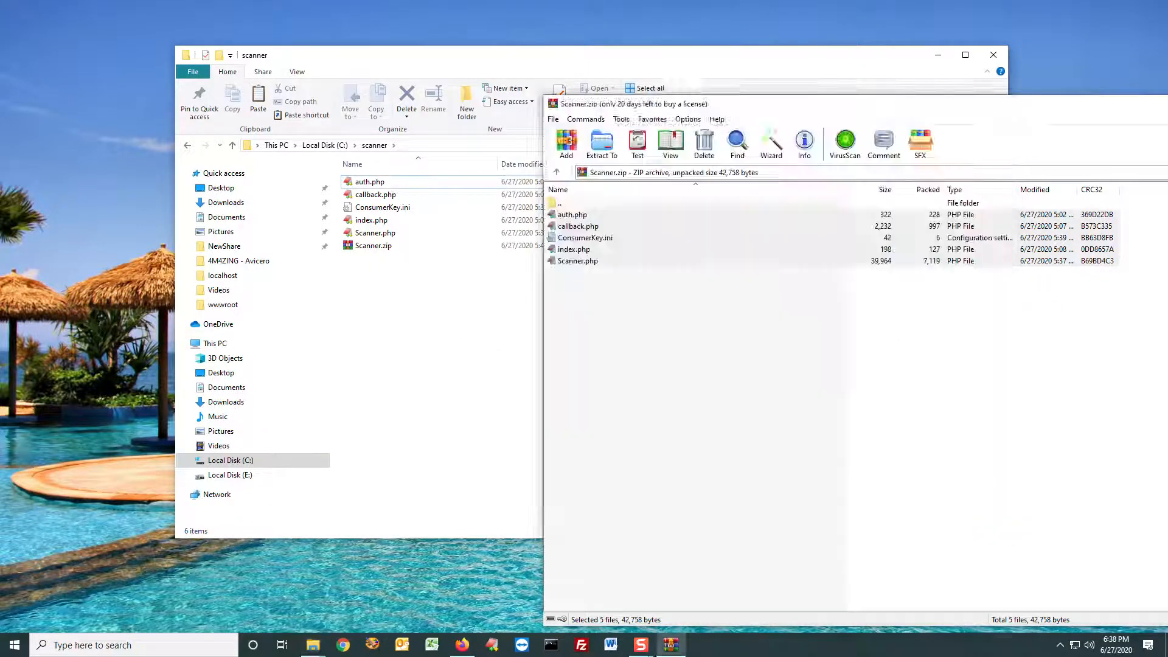
click(434, 146)
click(389, 327)
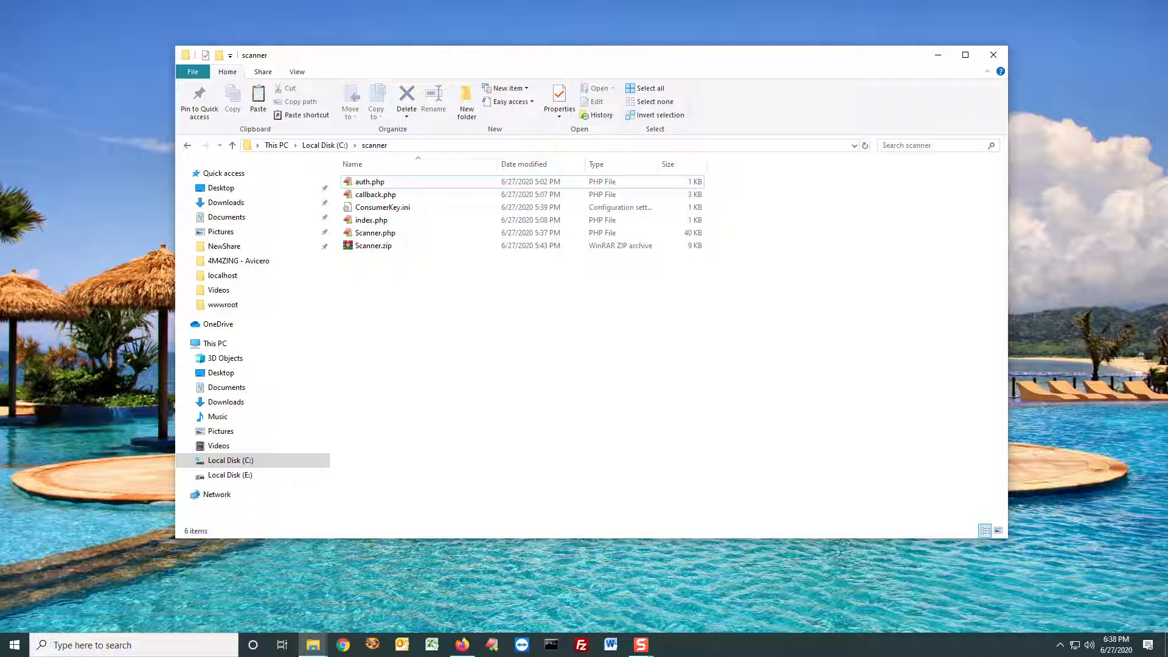
Step: Switch to Firefox and review the Google search results for "windows 10 iis php"
key(alt+Tab)
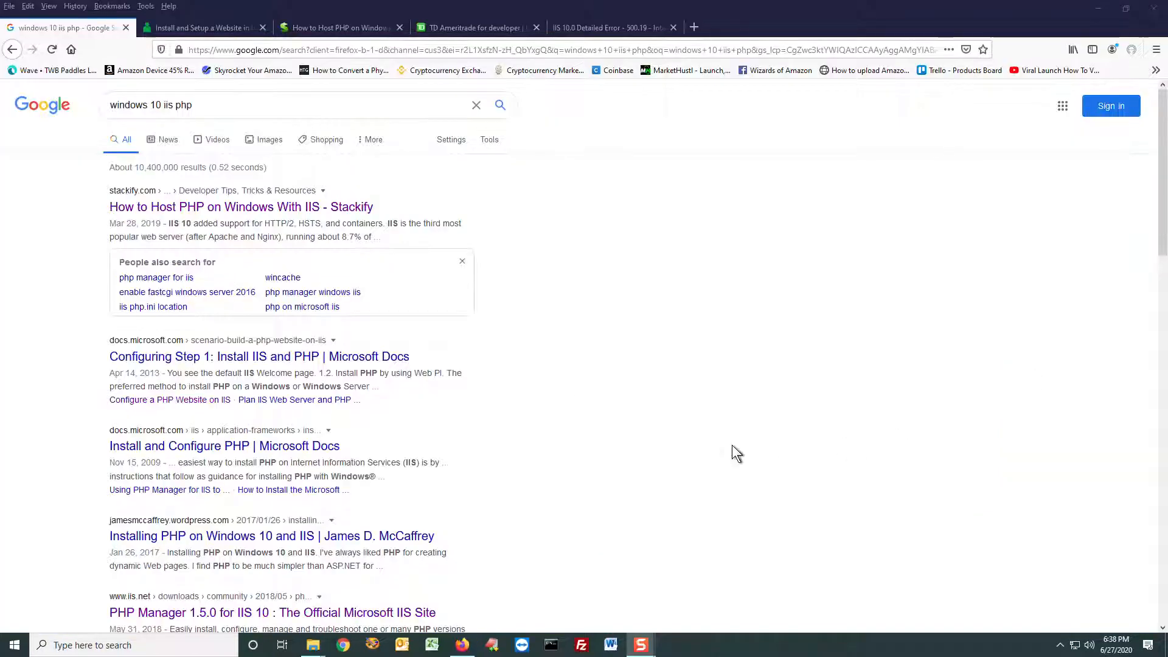
click(216, 109)
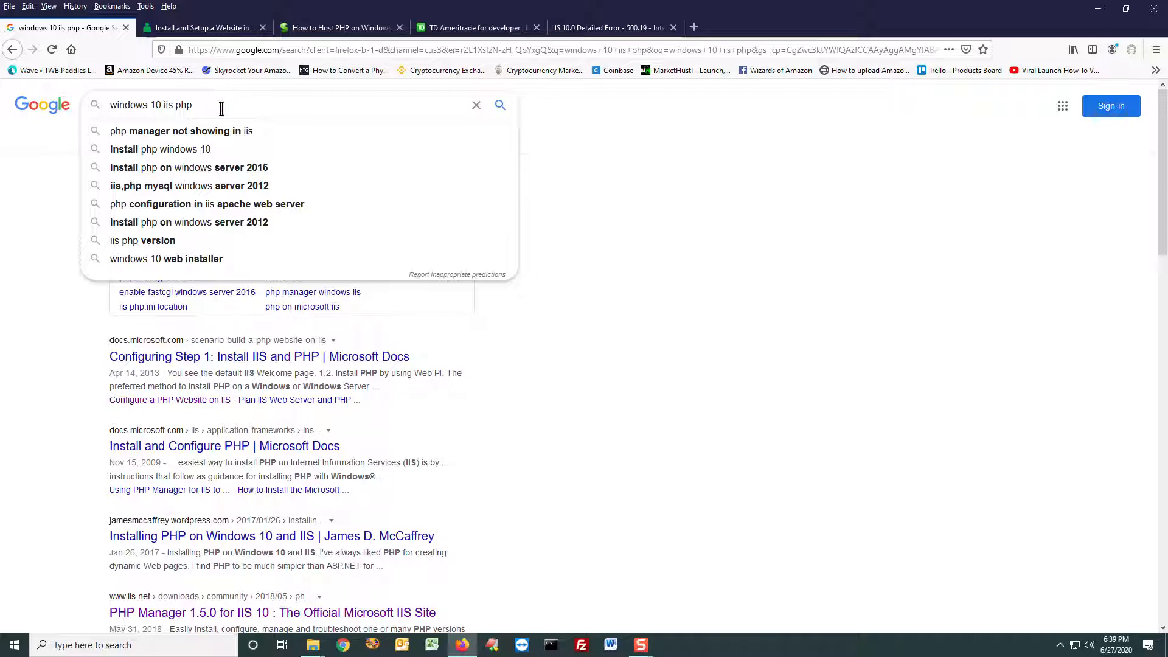
triple_click(222, 109)
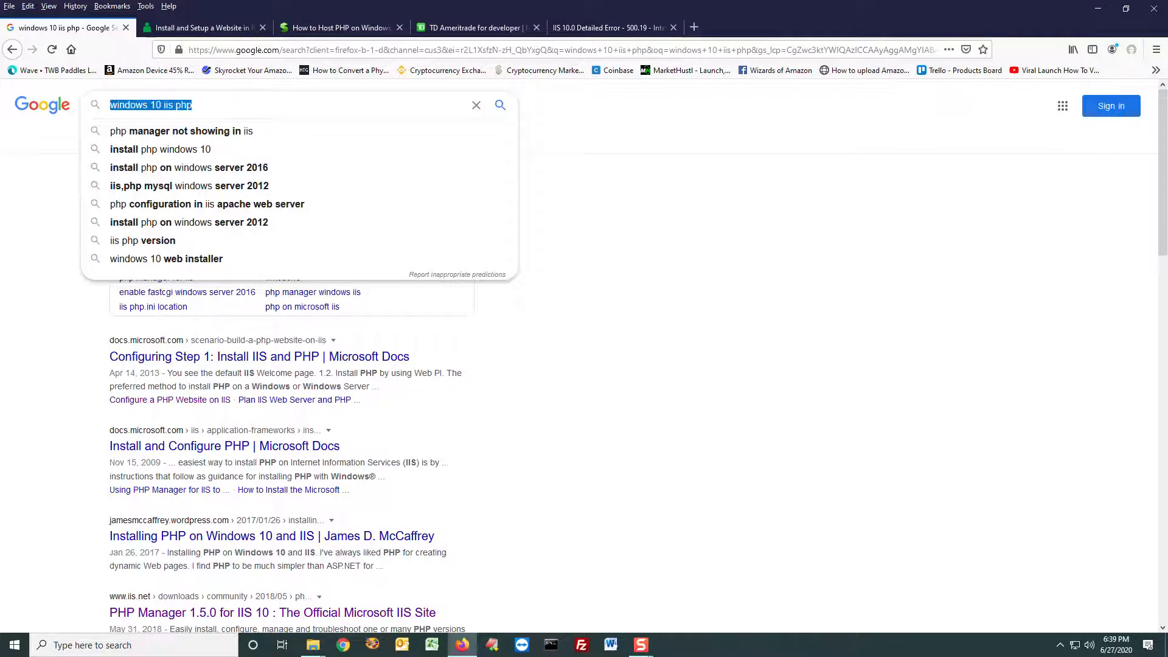
drag(219, 109, 107, 105)
click(709, 277)
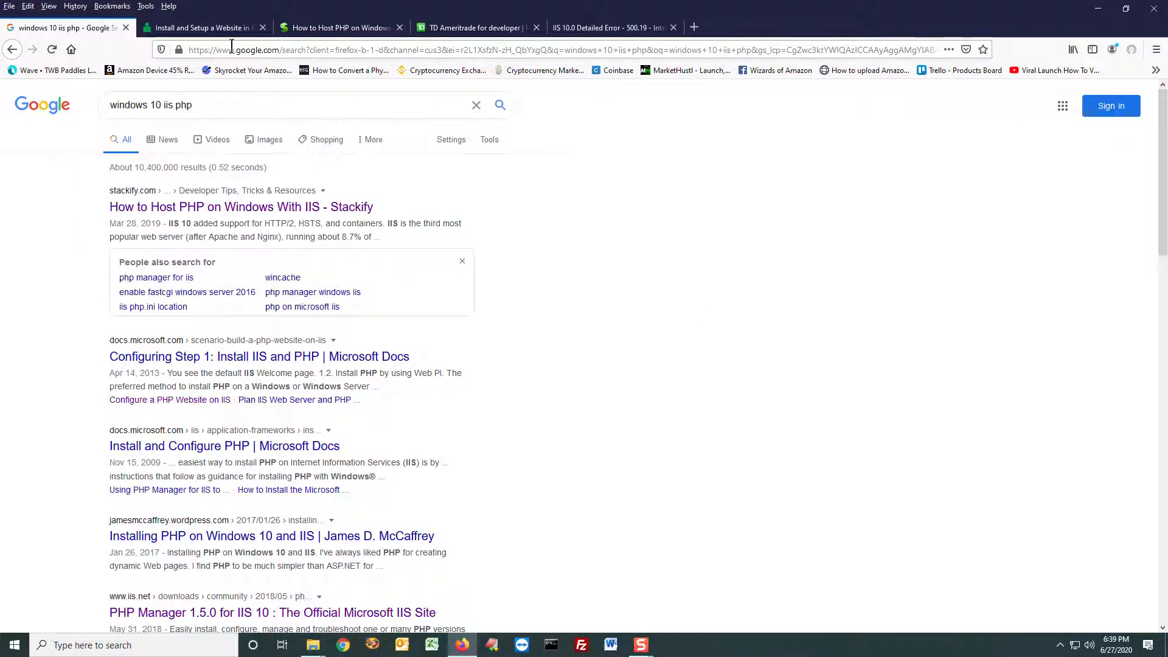
Step: Skim the Help Desk Geek article on installing and setting up a website in IIS on Windows 10
click(225, 24)
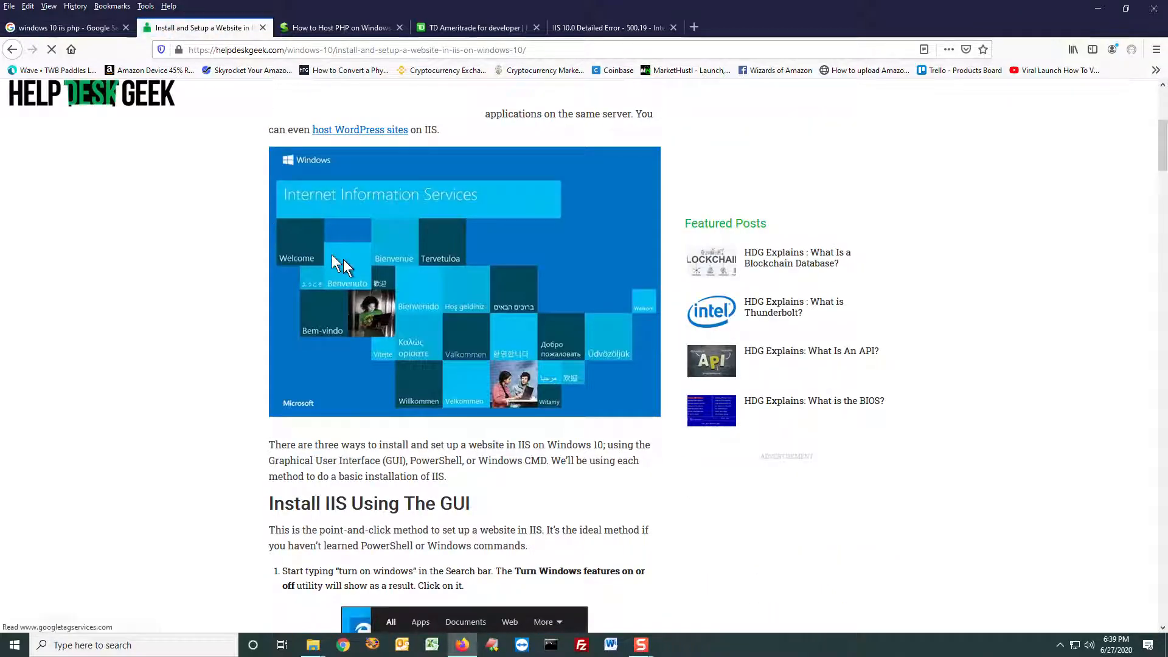
scroll(349, 276, down, 8)
scroll(349, 276, down, 20)
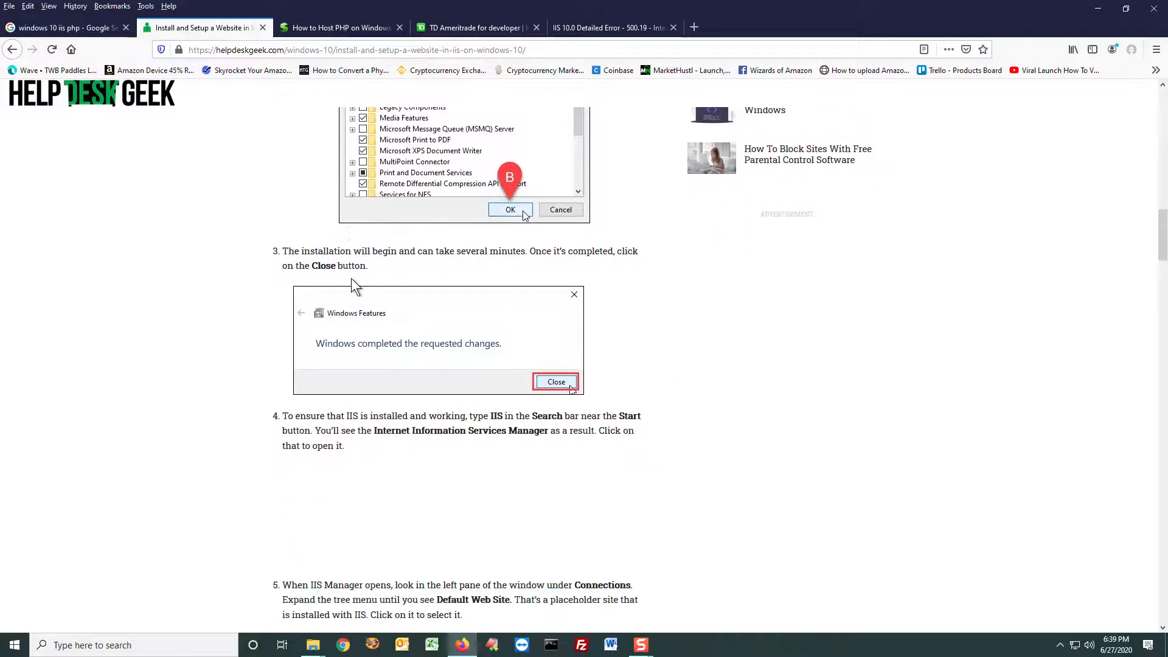
scroll(371, 388, up, 20)
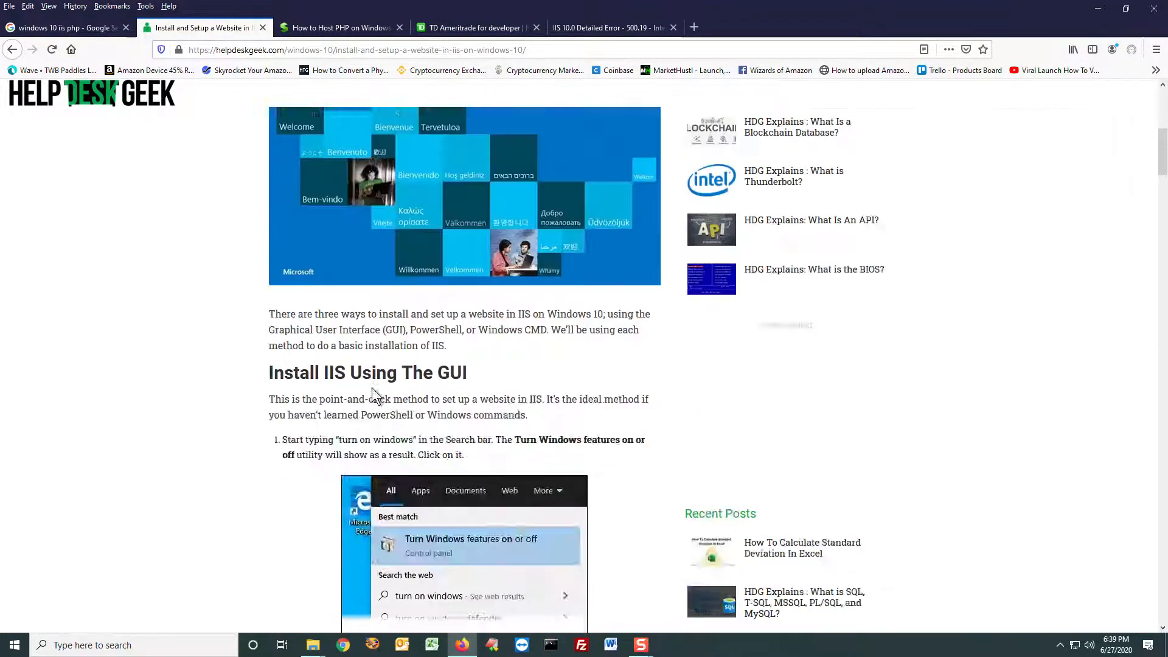
Step: View the Stackify article "How to Host PHP on Windows With IIS" and point out its web address
click(323, 30)
scroll(383, 204, down, 15)
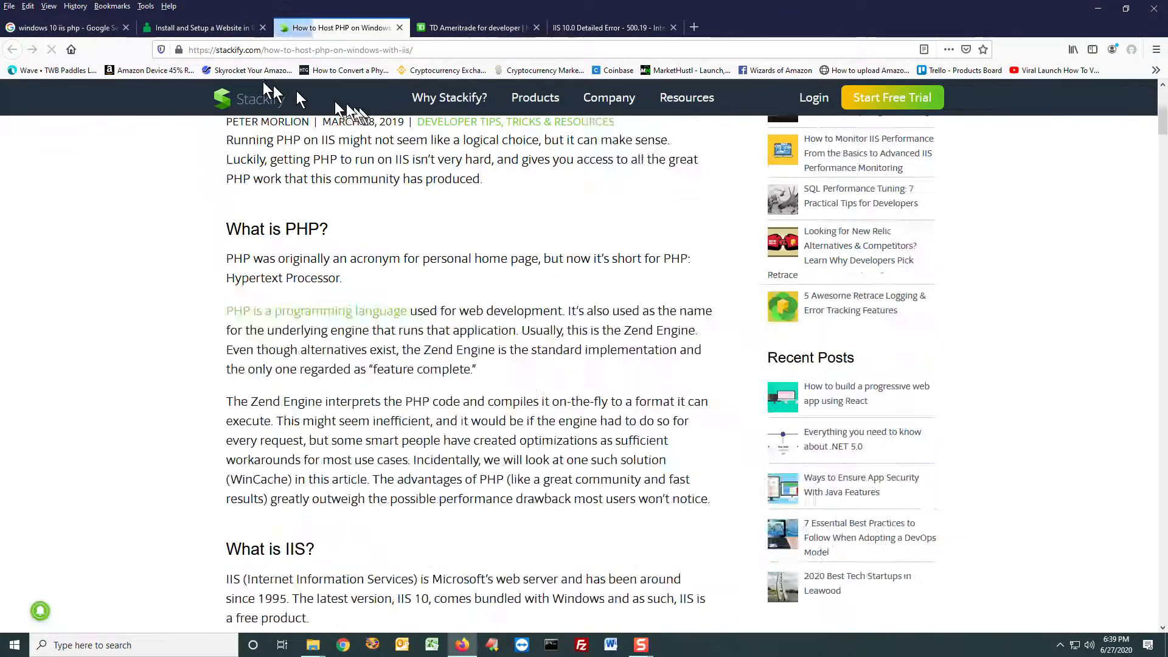
scroll(691, 477, up, 5)
scroll(690, 476, up, 15)
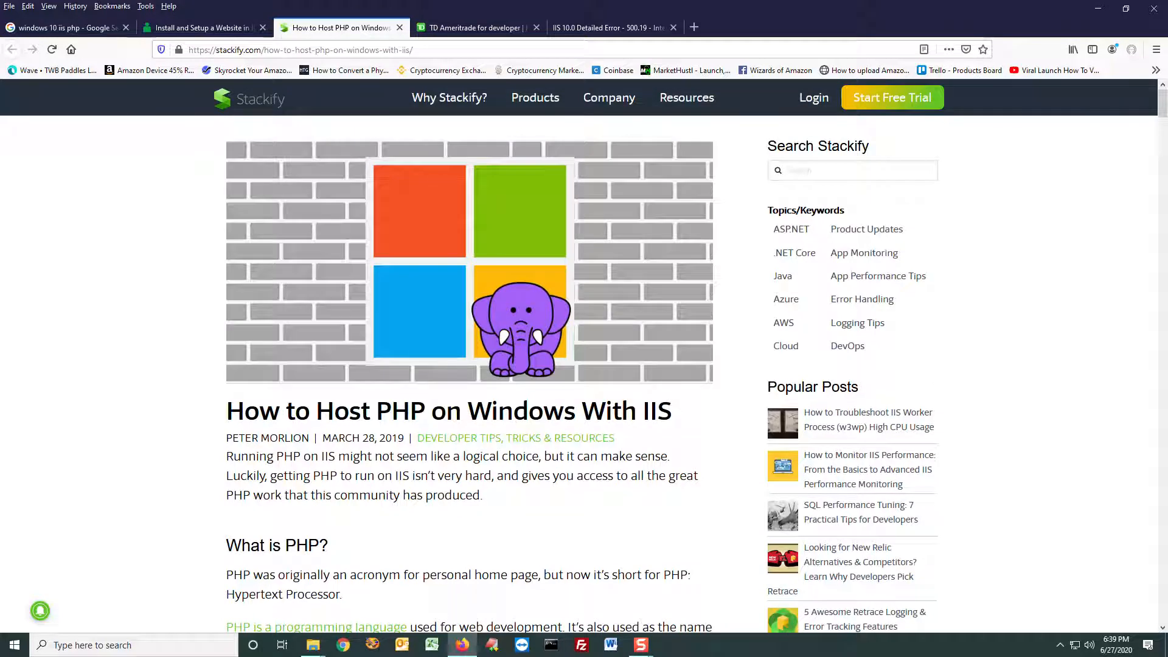
click(502, 49)
click(502, 47)
click(155, 413)
Step: Read through the article's sections on PHP, IIS and reasons to run PHP on IIS, down to the Installing IIS instructions
scroll(467, 516, down, 4)
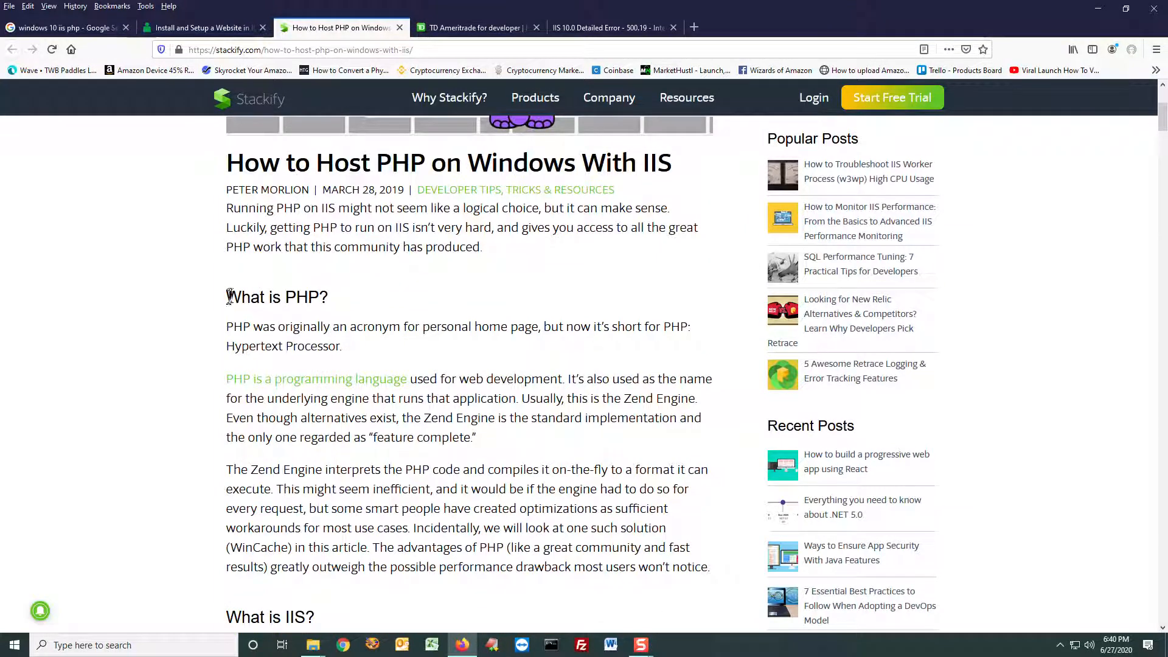
drag(229, 296, 339, 295)
click(397, 301)
scroll(388, 377, down, 6)
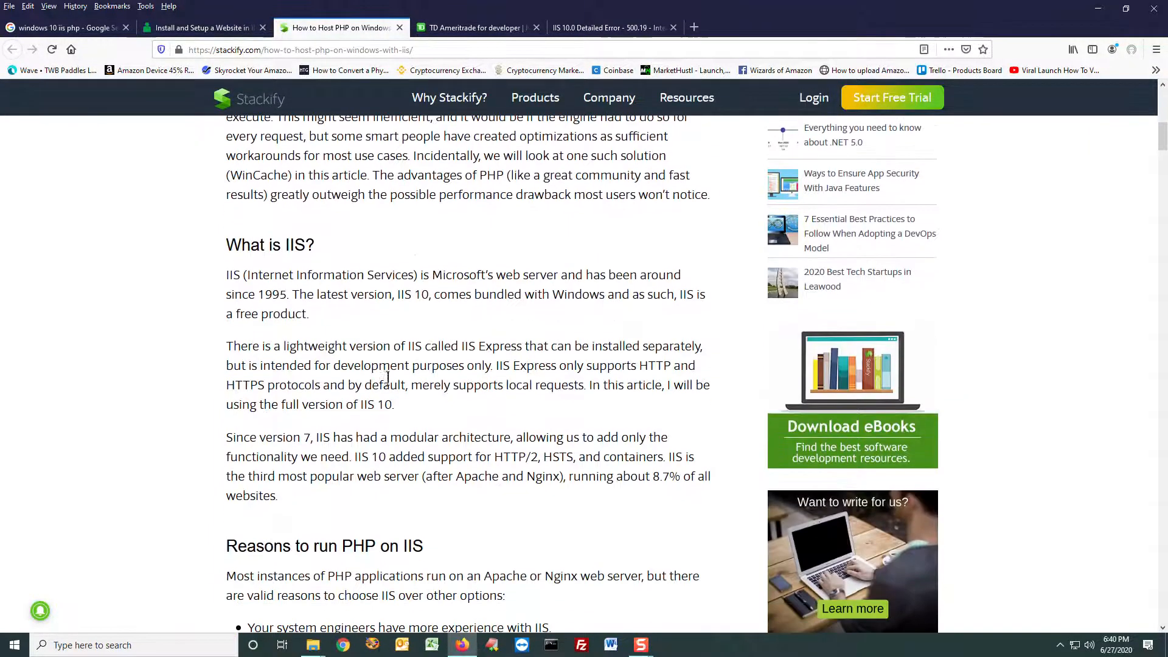
drag(228, 244, 345, 246)
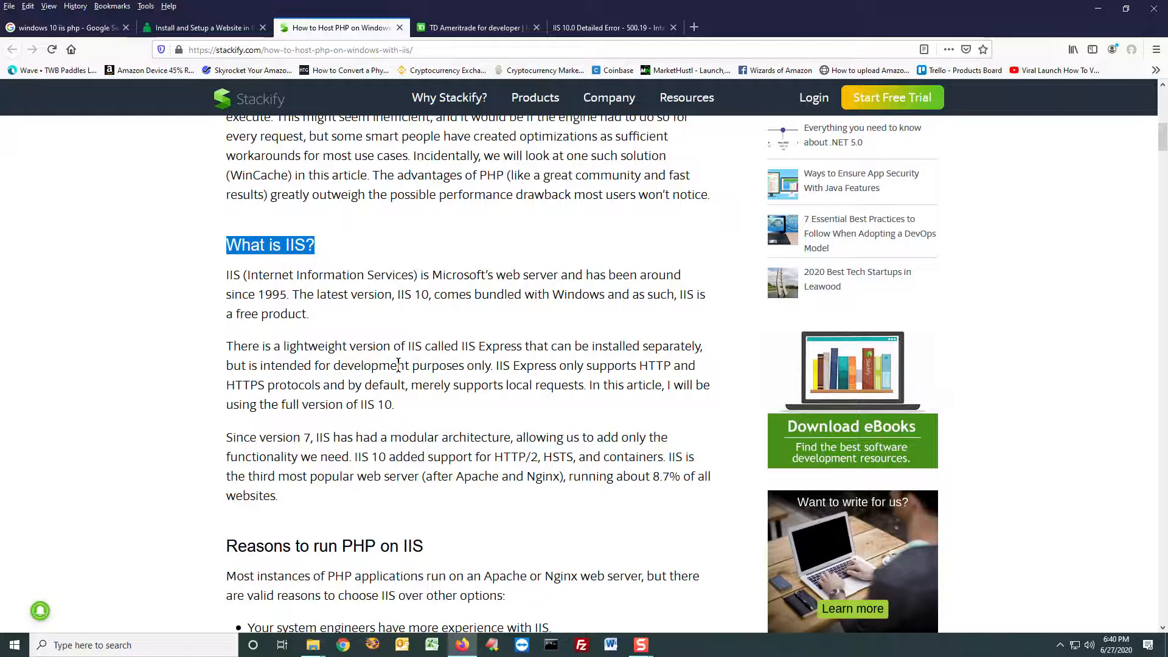
scroll(398, 363, down, 4)
drag(229, 297, 450, 298)
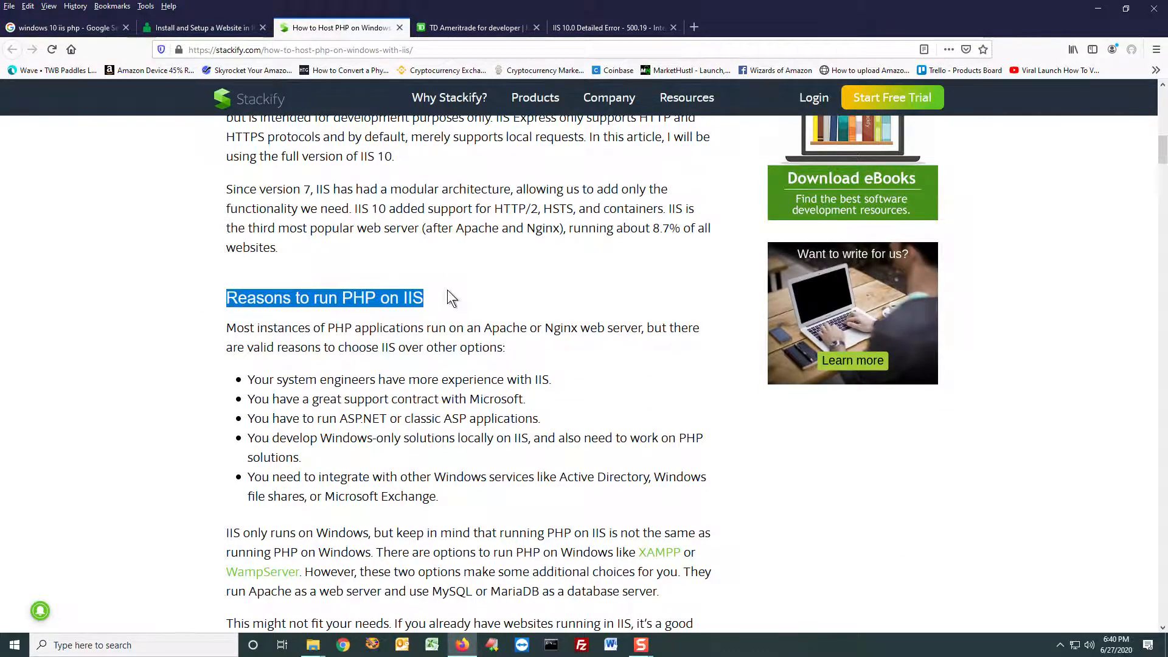
scroll(451, 348, down, 8)
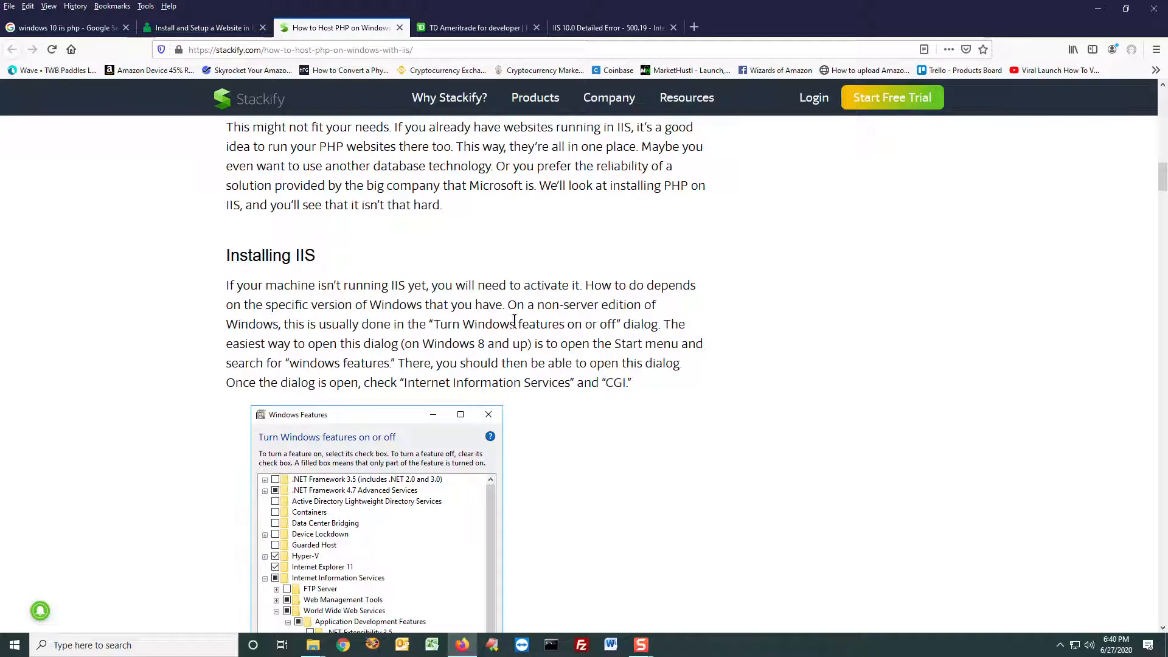
scroll(514, 321, down, 1)
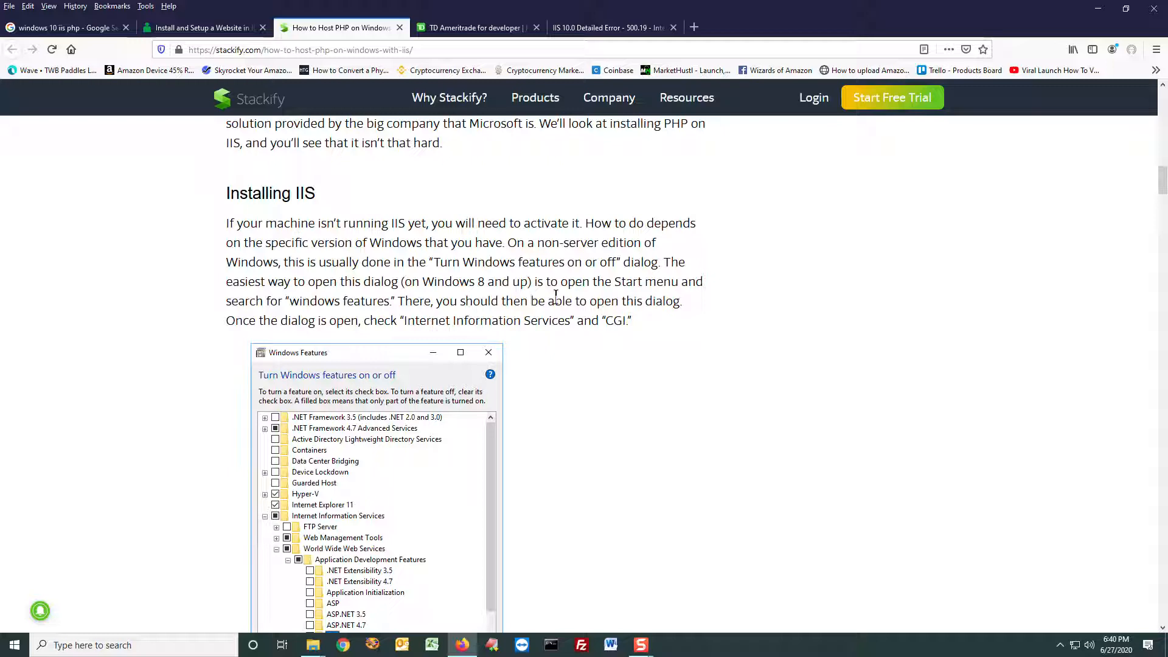
scroll(570, 277, down, 1)
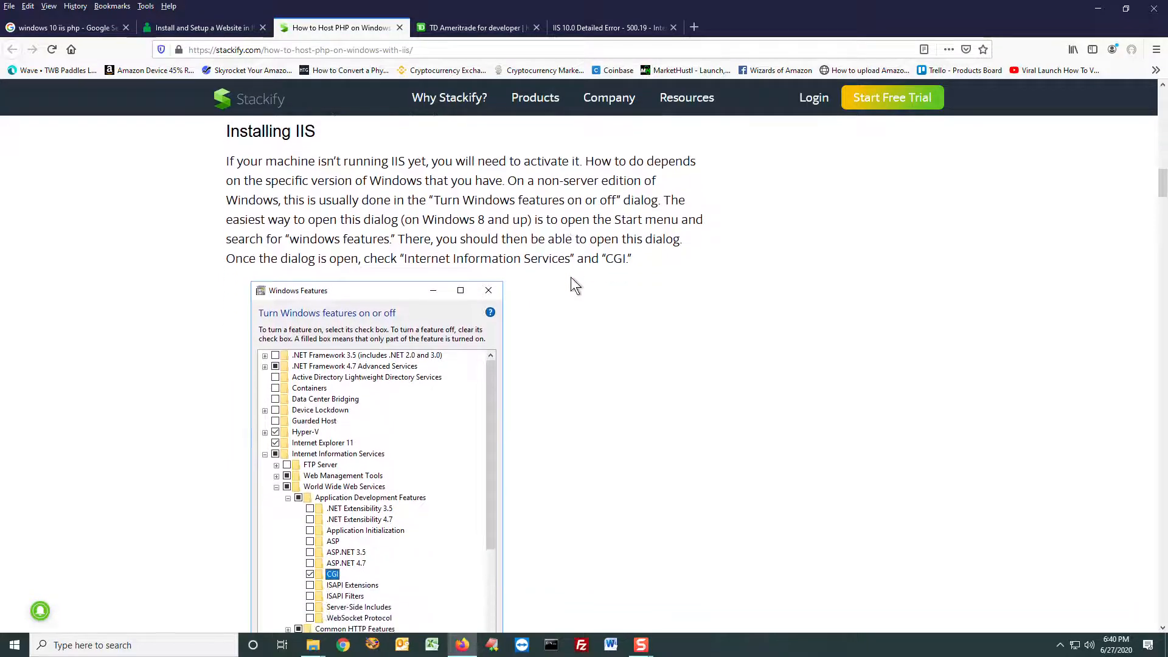
Step: Revisit the "windows 10 iis php" Google query and return to the Stackify article
click(62, 31)
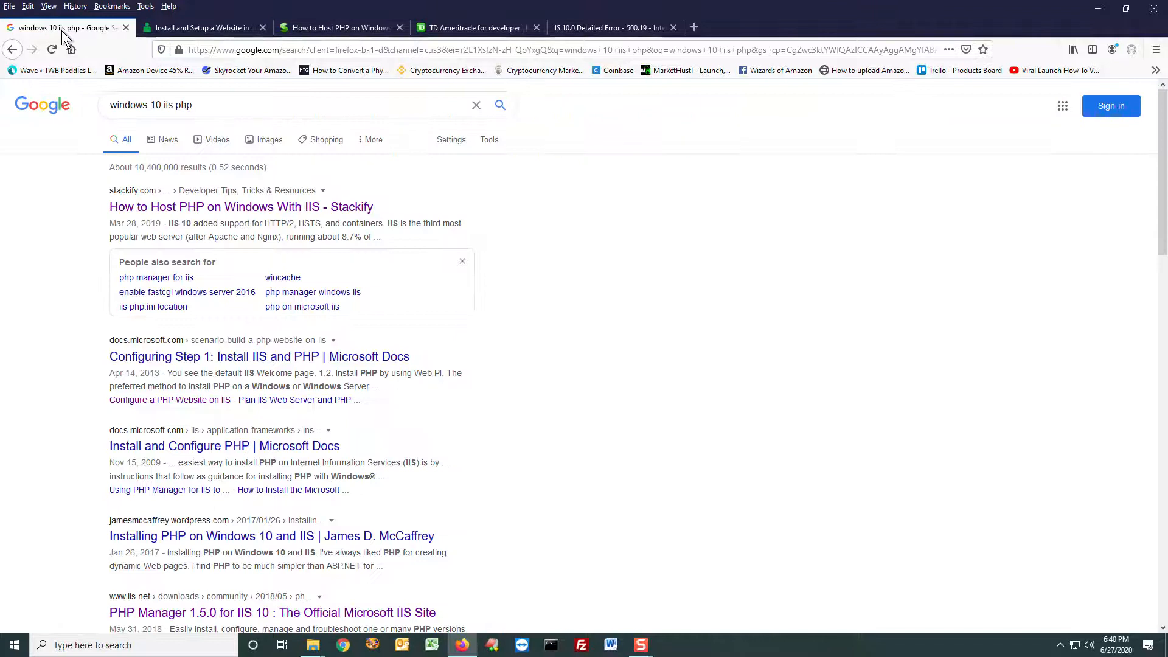
double_click(126, 104)
click(234, 108)
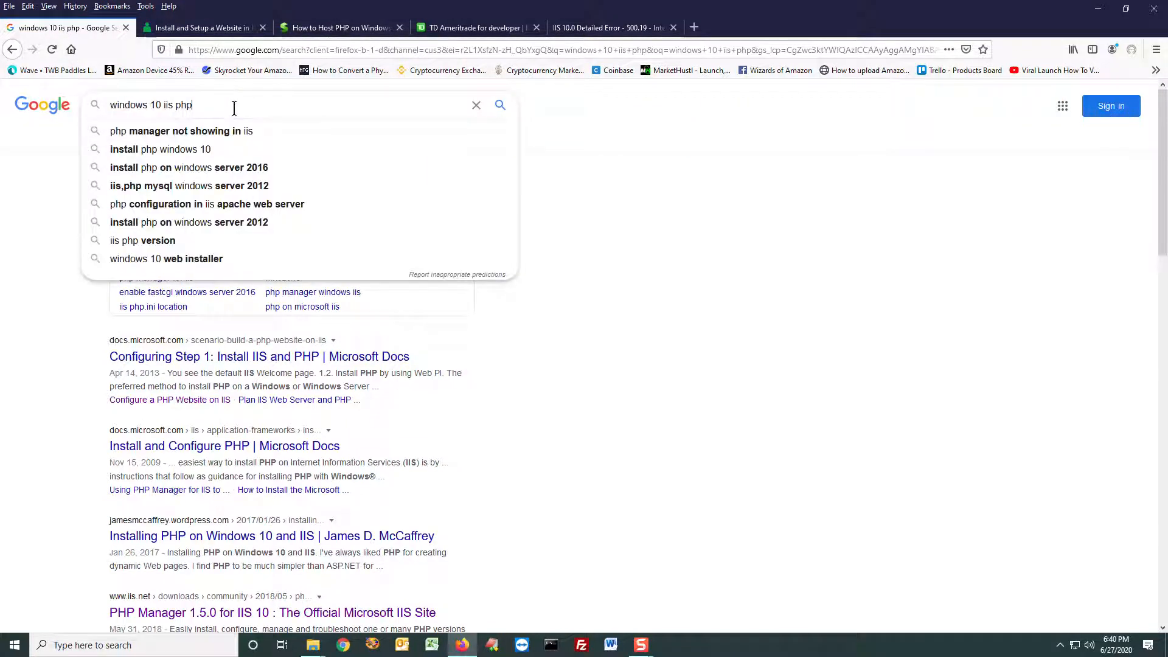
click(322, 27)
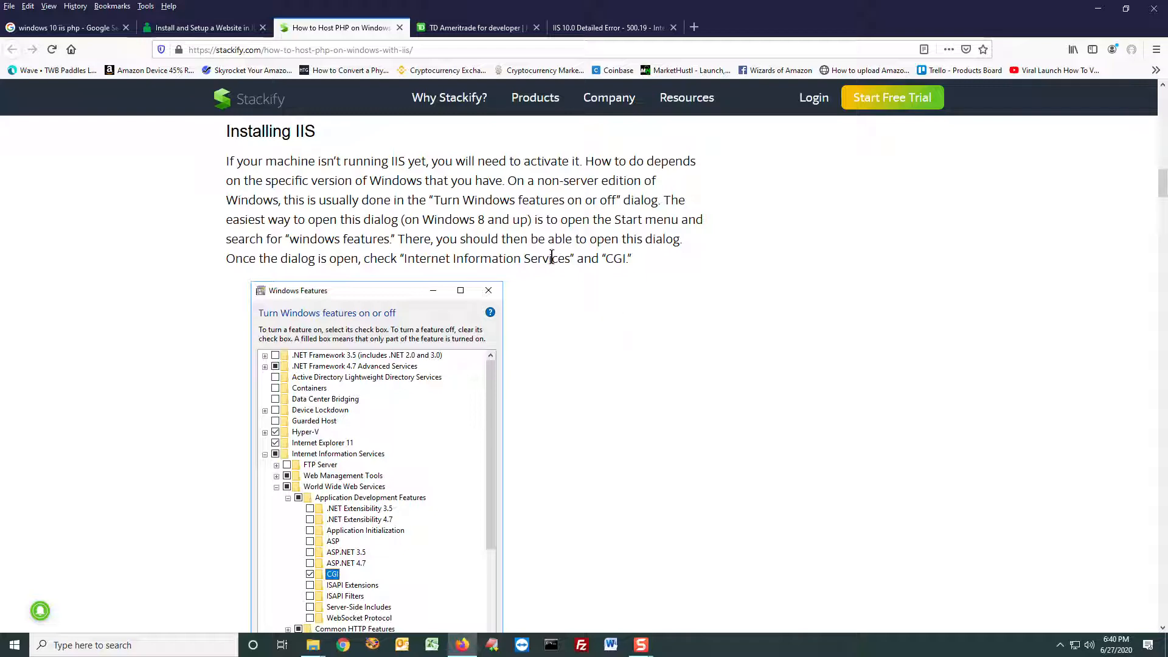
Step: Open the Turn Windows features on or off dialog, place it beside the article's screenshot and enlarge its height
drag(432, 199, 613, 196)
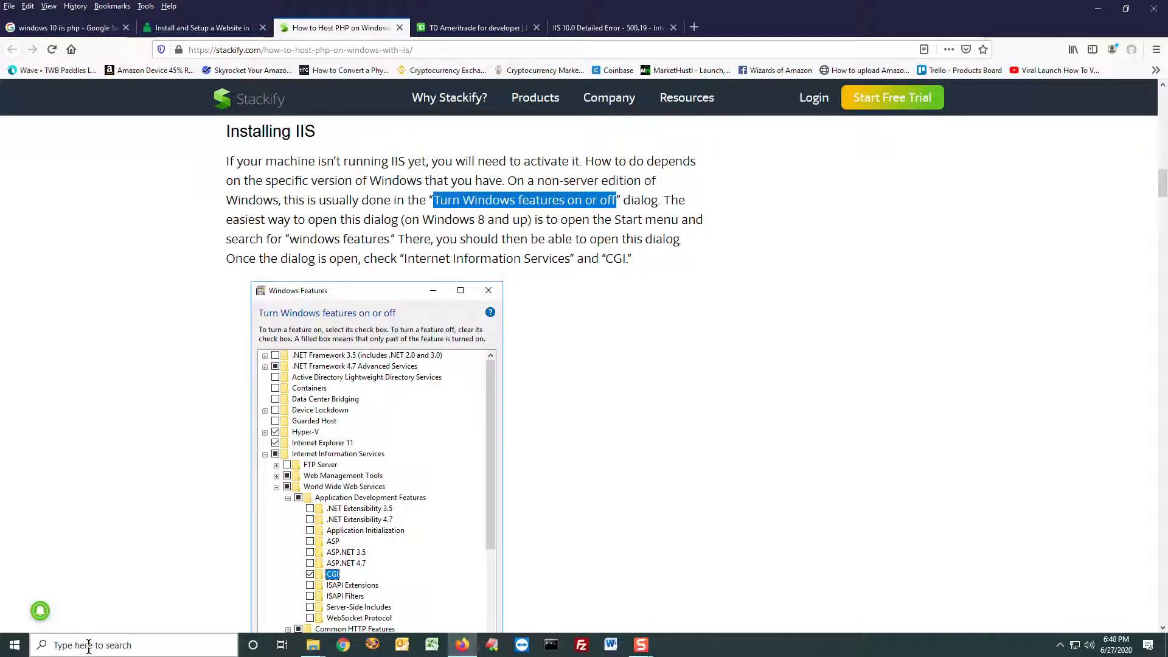
click(18, 647)
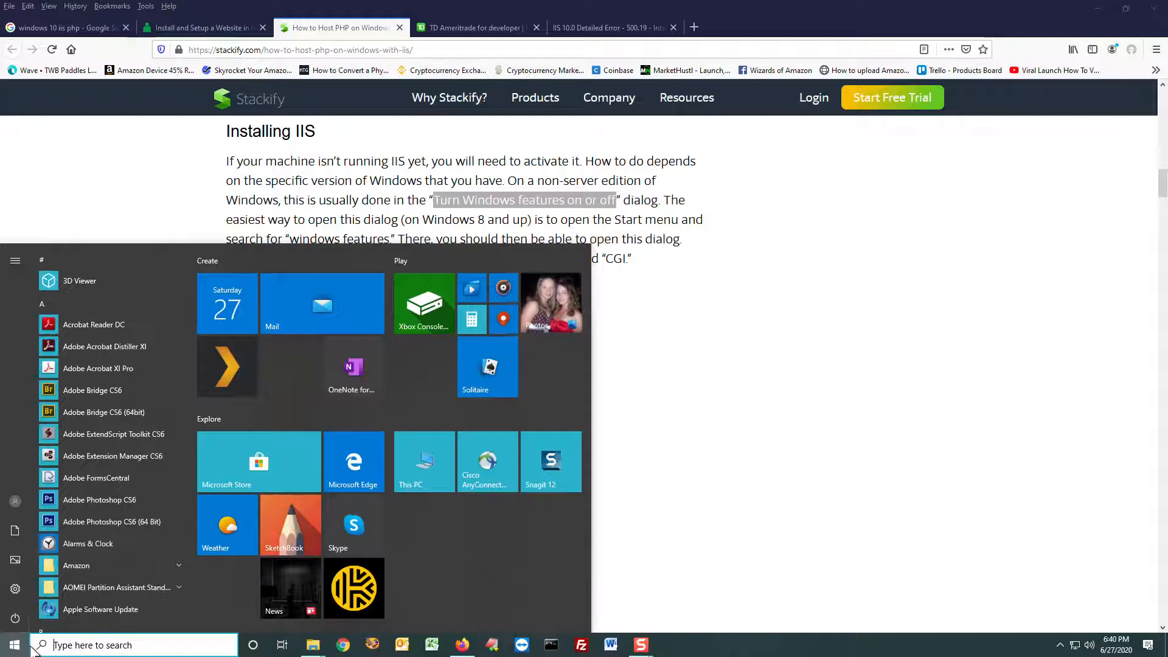
text(turn)
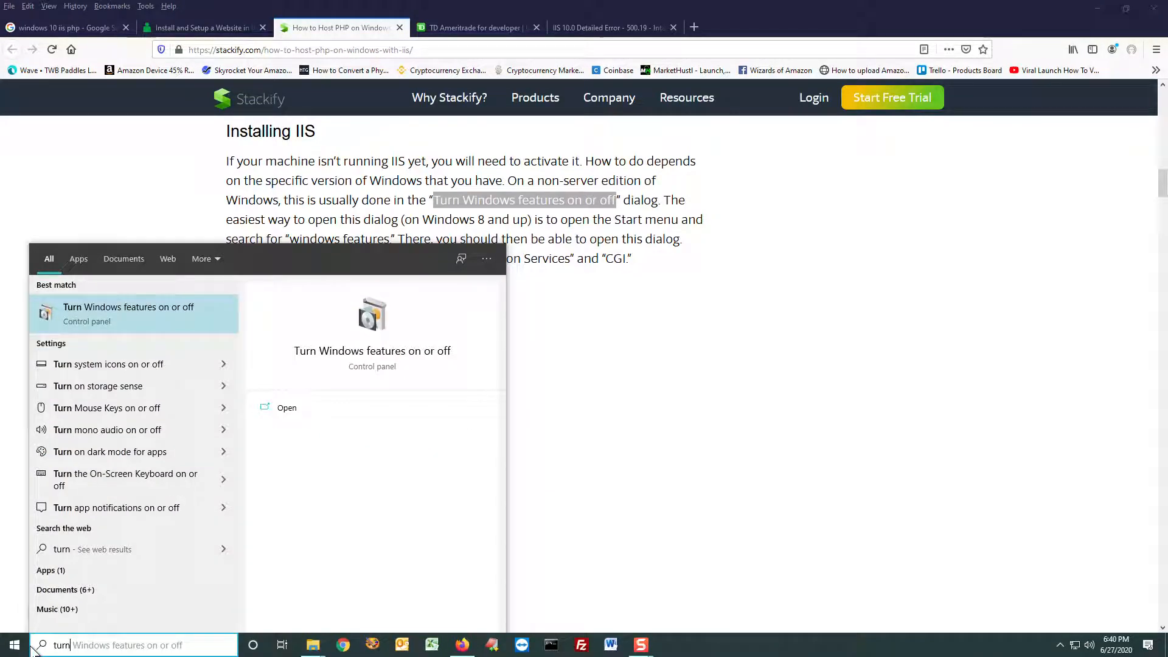
click(150, 307)
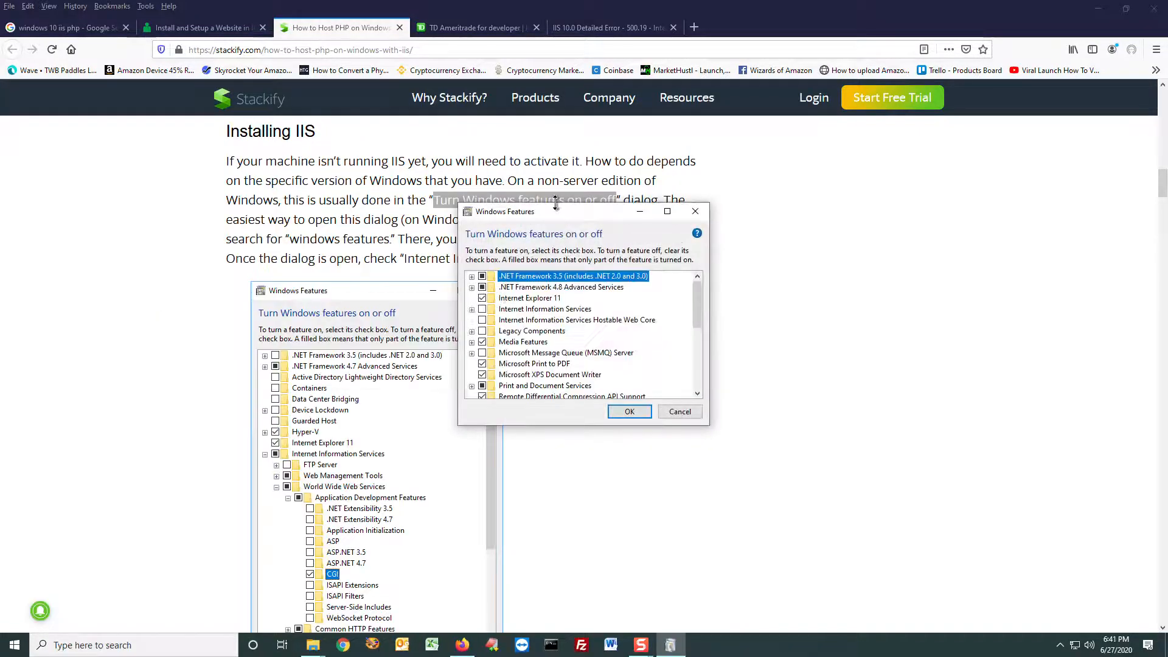
drag(556, 207, 805, 162)
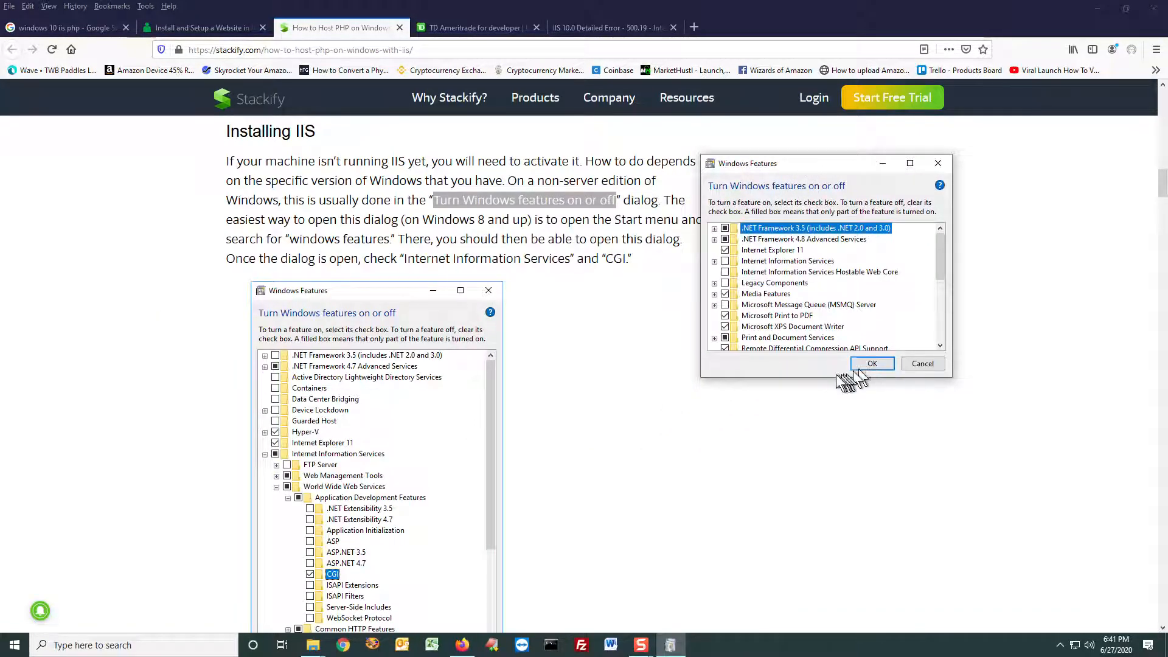
drag(828, 378, 832, 598)
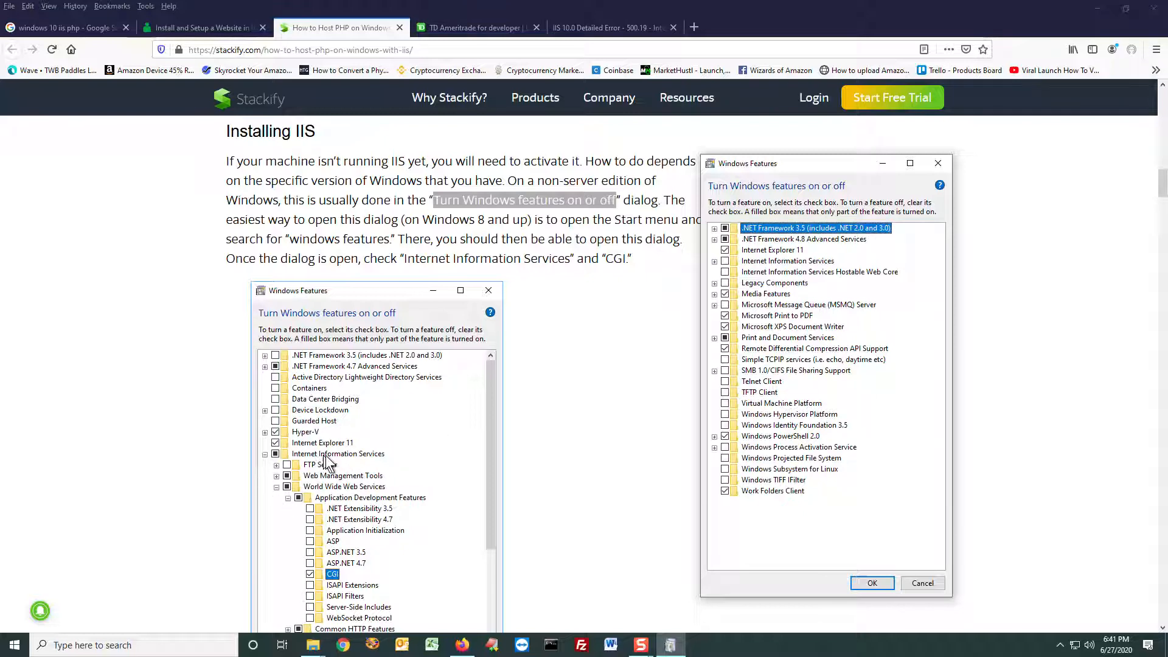
Step: Enable Internet Information Services with CGI under World Wide Web Services' Application Development Features, apply the changes and close the dialog
click(725, 261)
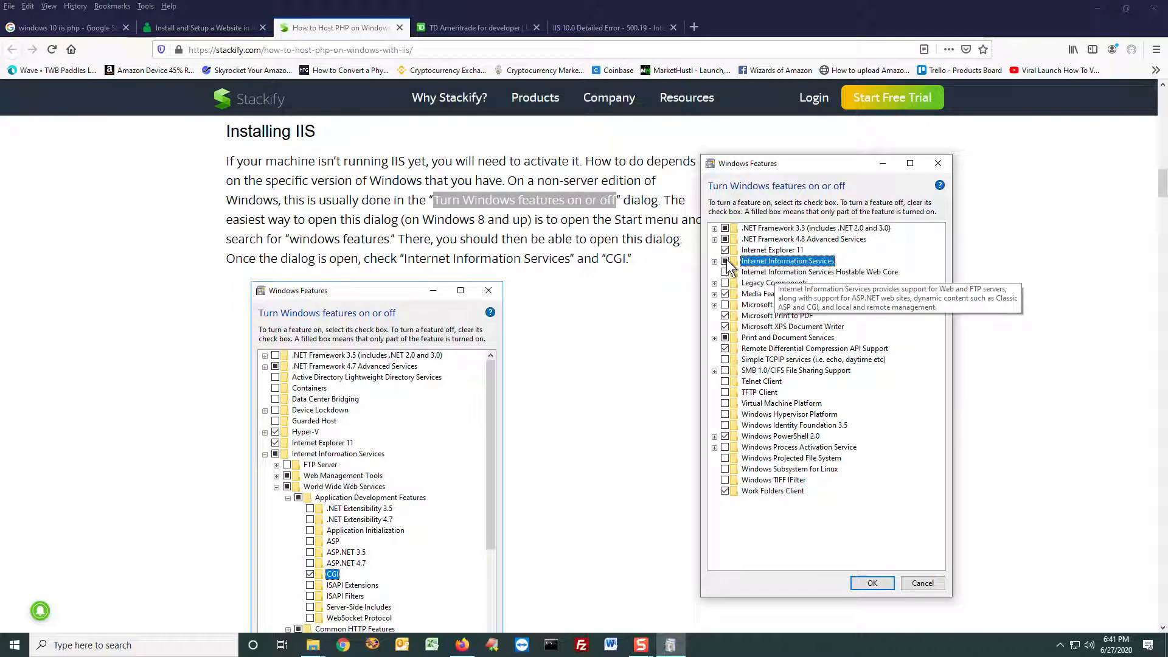
click(714, 262)
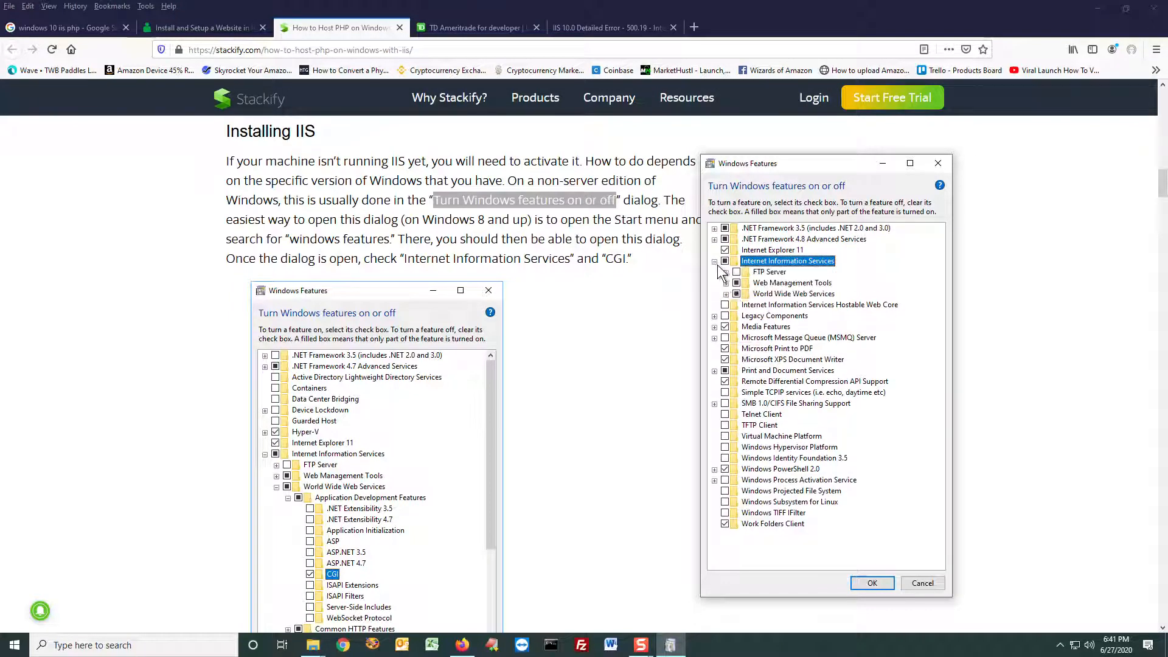
click(726, 294)
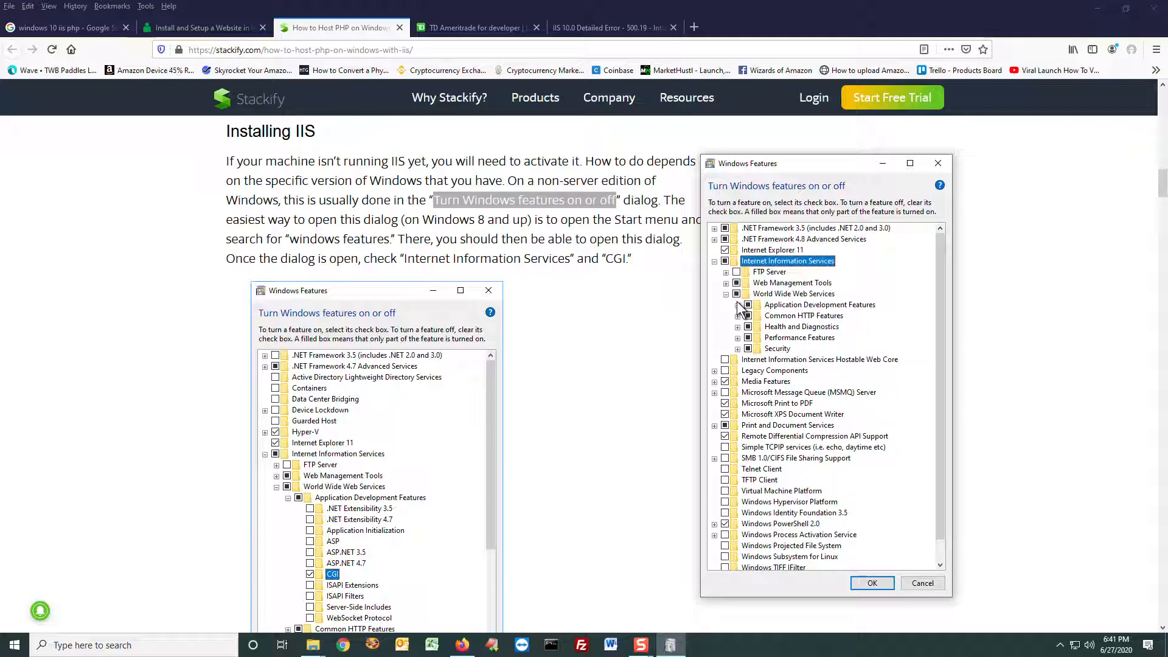
click(737, 304)
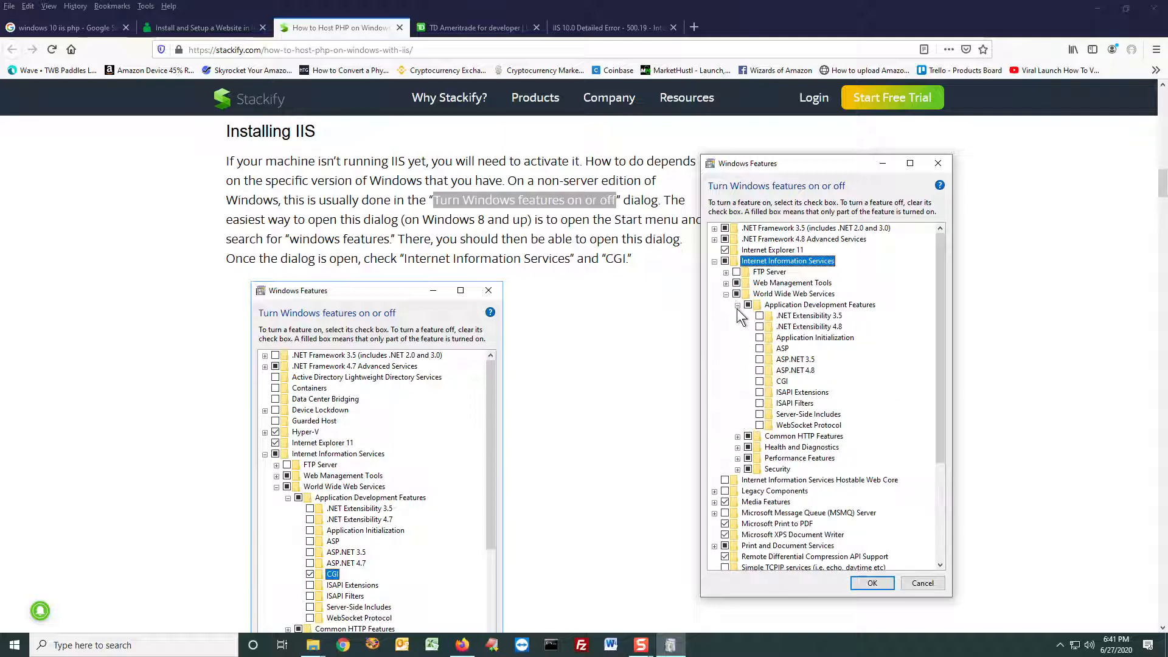
click(760, 382)
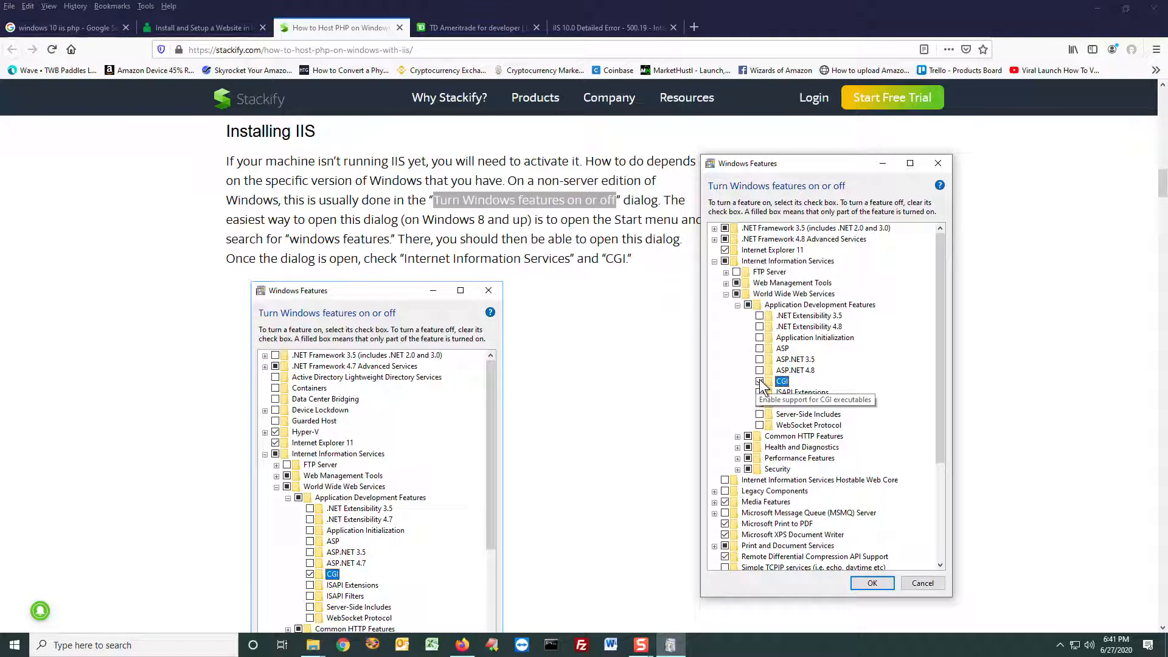
scroll(781, 474, down, 1)
click(871, 584)
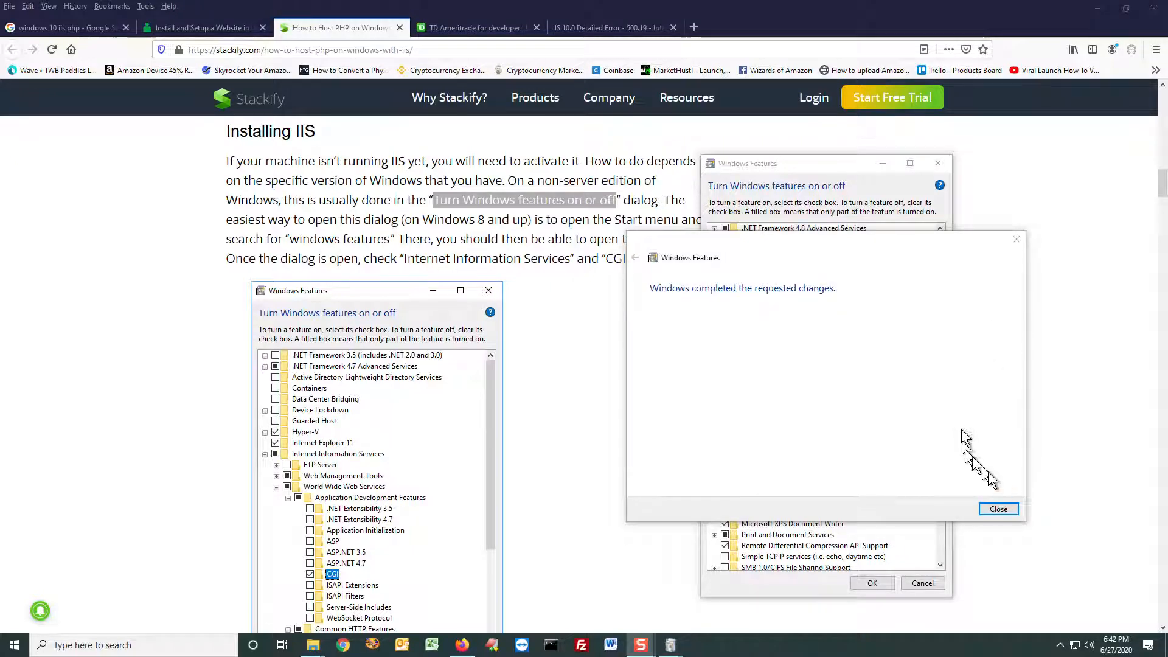
click(989, 510)
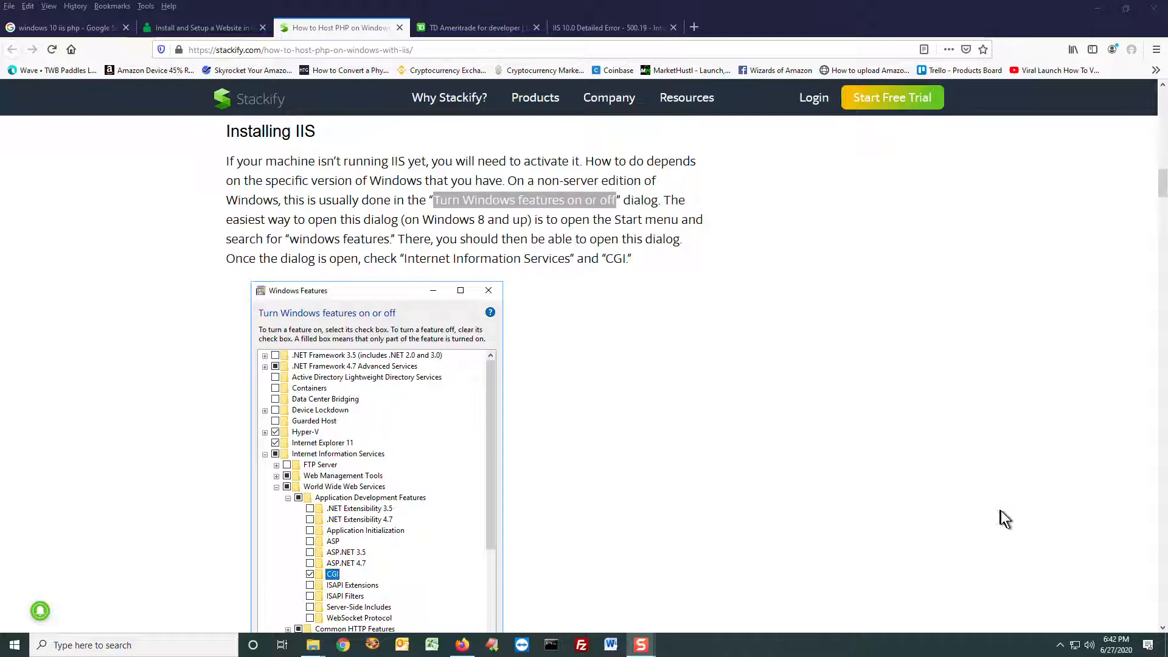
Step: Read the article's instructions for installing IIS on Windows Server, highlighting the words "Windows Server"
scroll(619, 355, down, 1)
scroll(618, 323, down, 6)
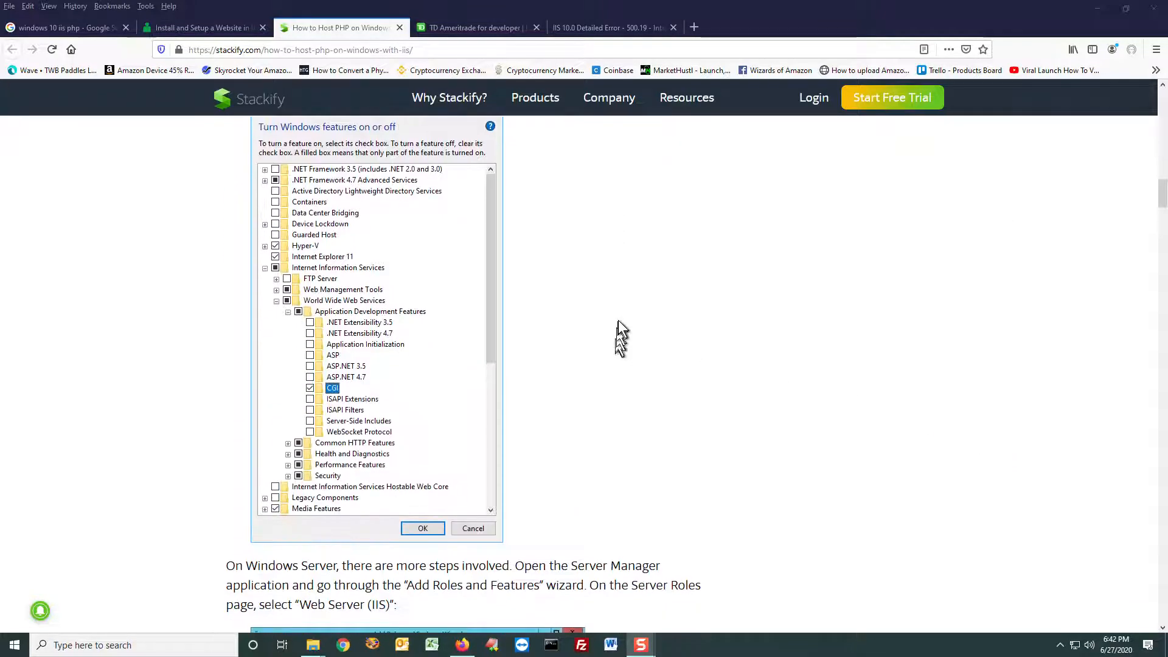
scroll(618, 319, down, 1)
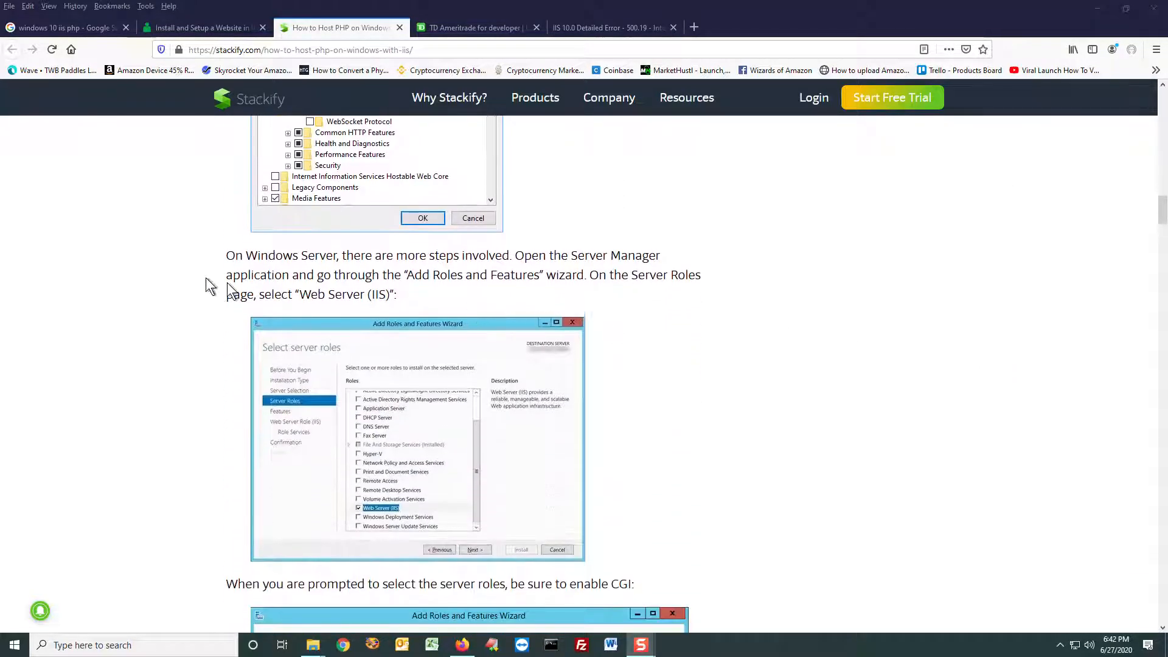
drag(222, 258, 645, 284)
click(757, 282)
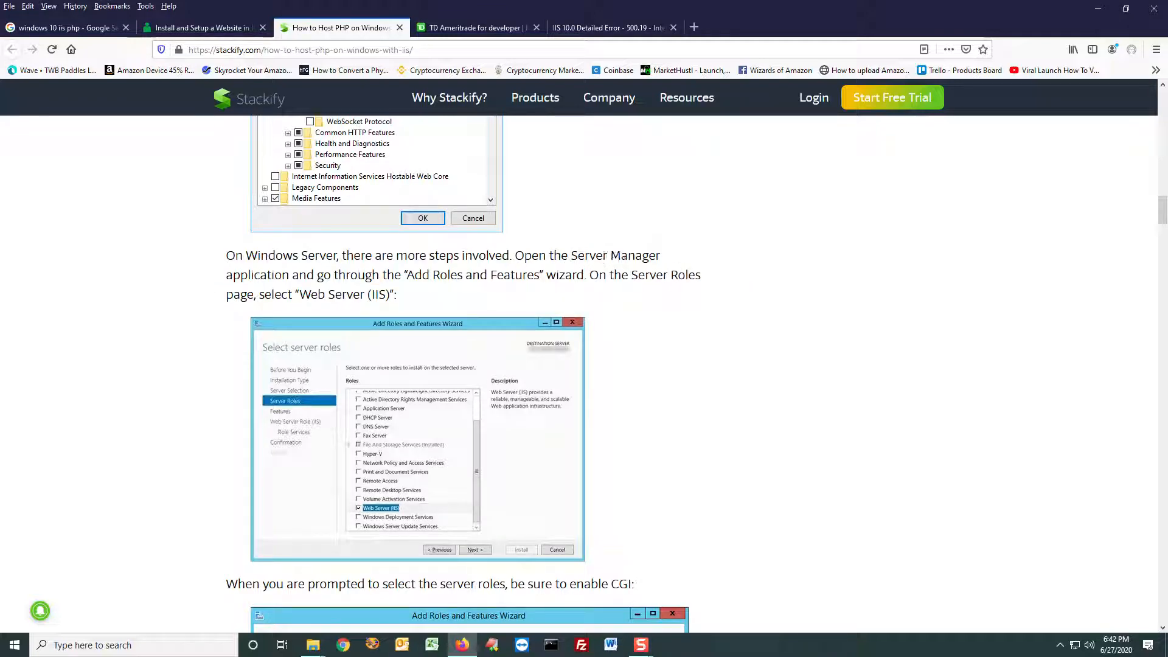
drag(545, 254, 691, 258)
scroll(694, 258, down, 2)
scroll(704, 268, up, 2)
drag(246, 256, 338, 255)
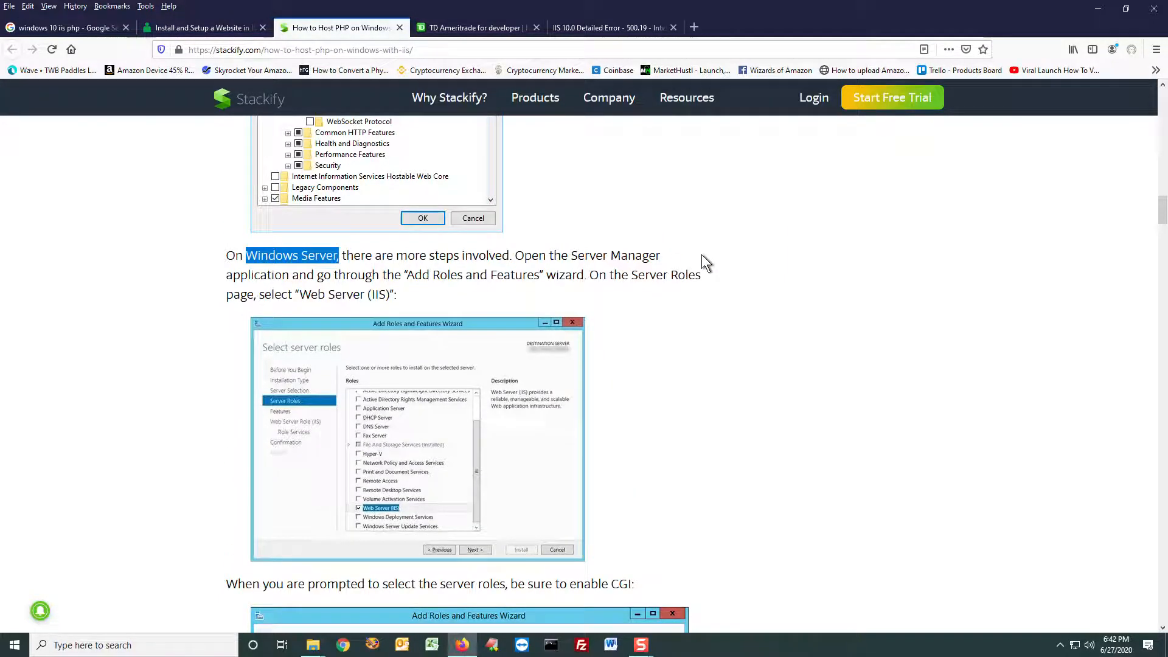
Step: Find the article's note about the default IIS page and load localhost in a new browser tab to test the installation
scroll(701, 254, down, 2)
scroll(702, 254, down, 8)
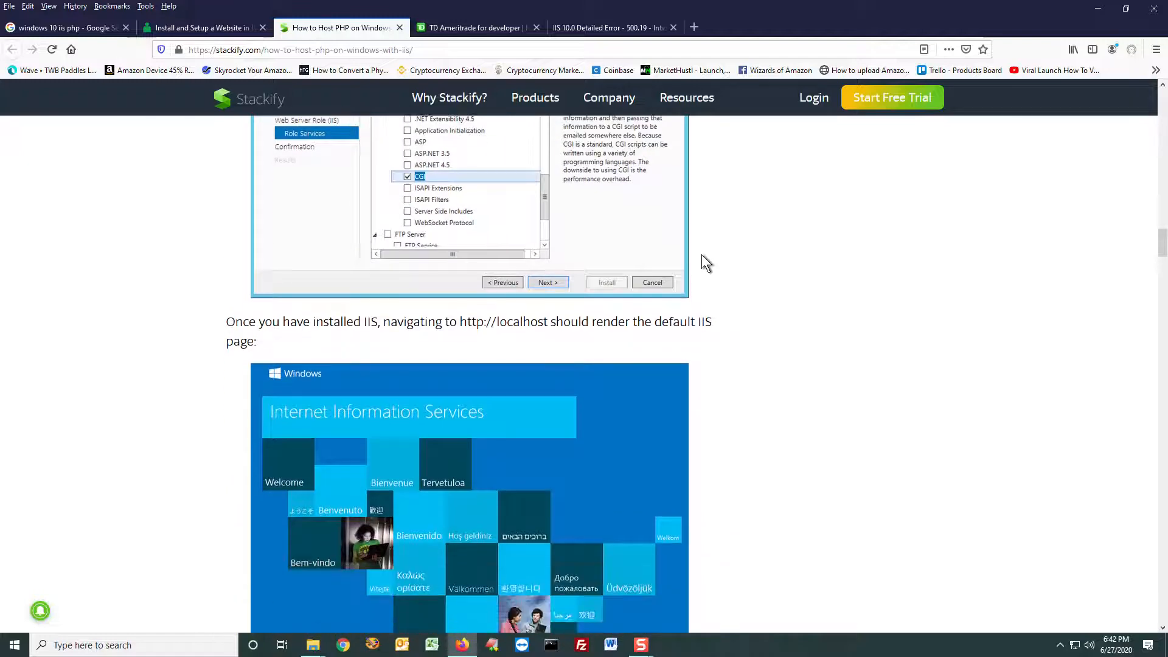
scroll(702, 254, down, 2)
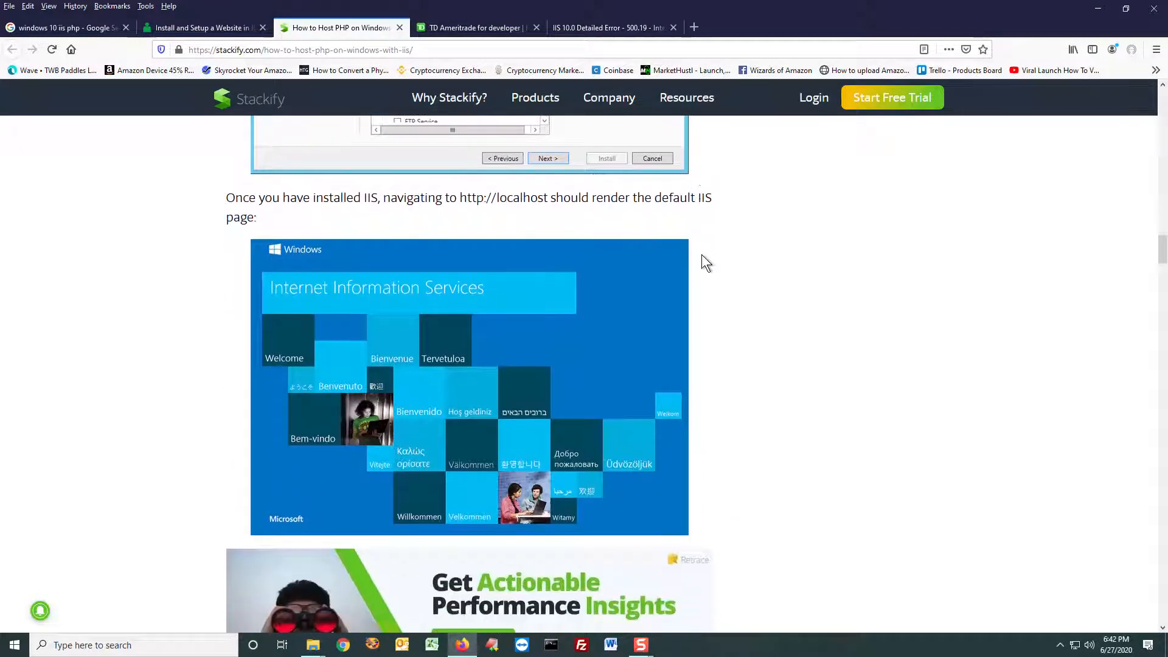
drag(391, 199, 624, 199)
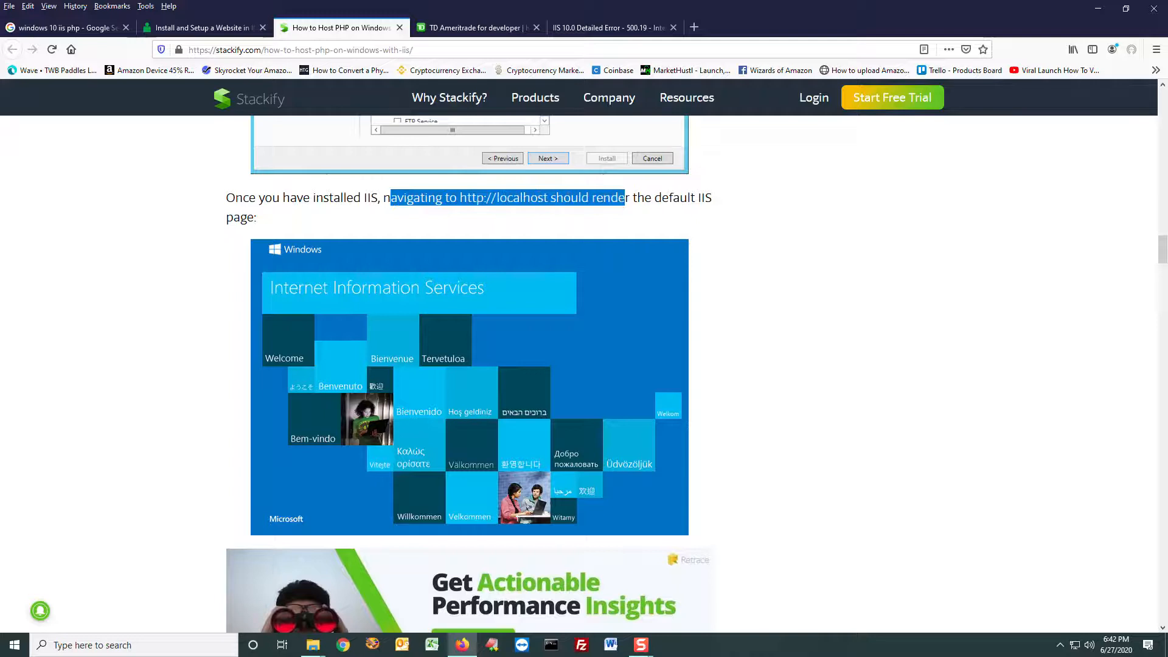
click(694, 28)
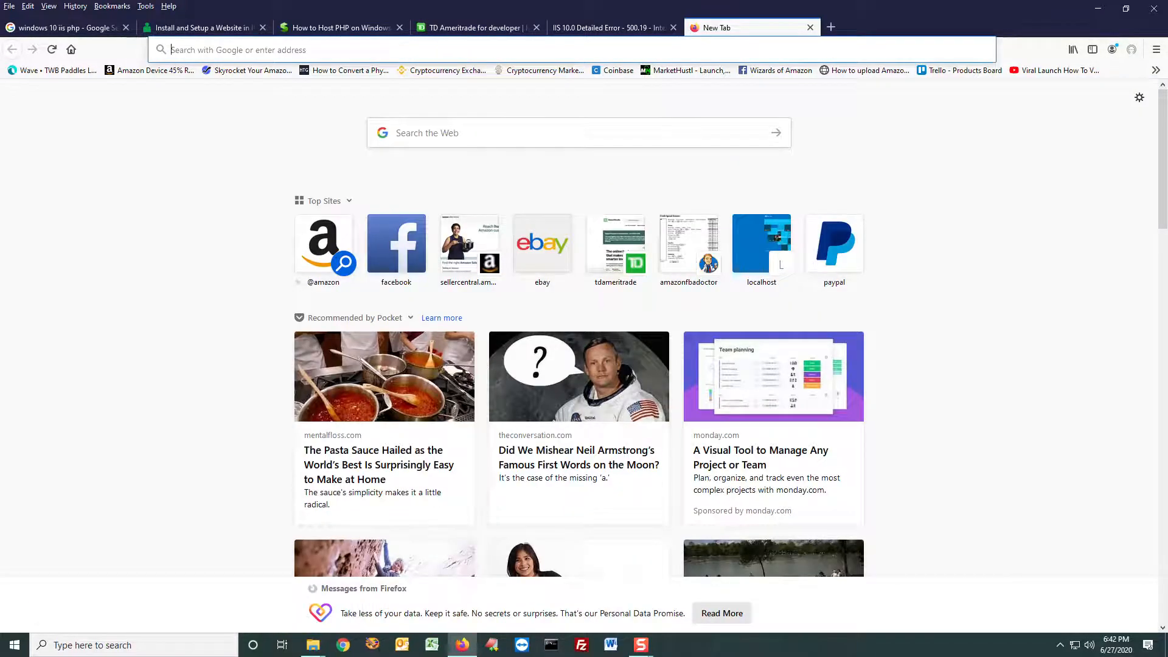
click(446, 50)
text(lo)
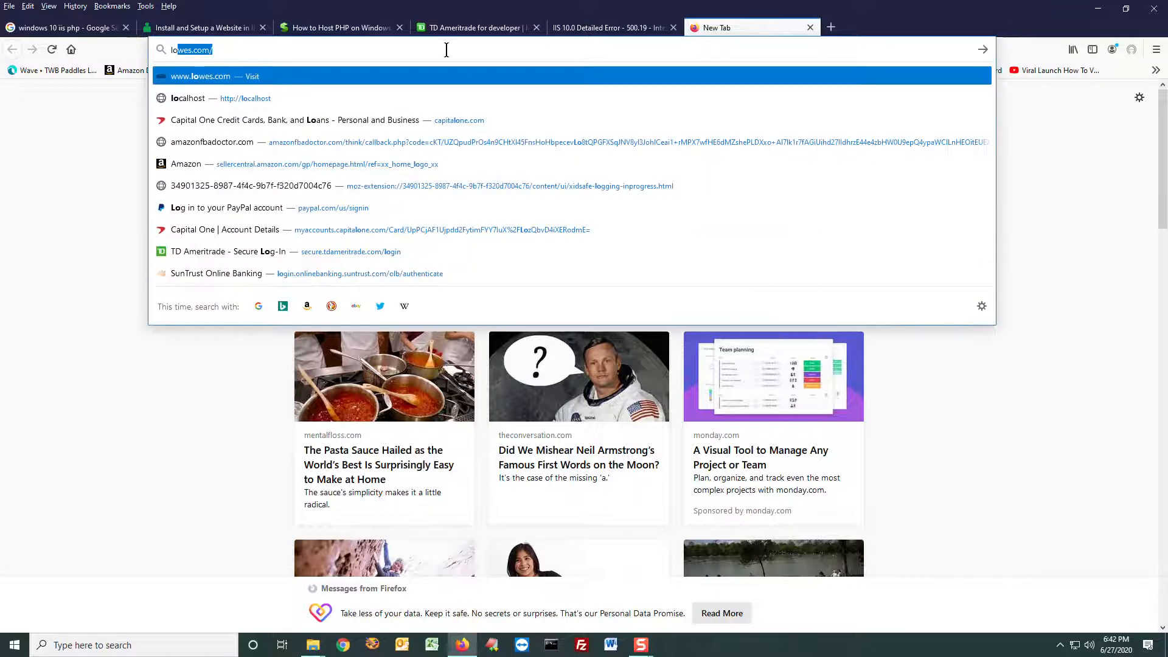
text(calhost)
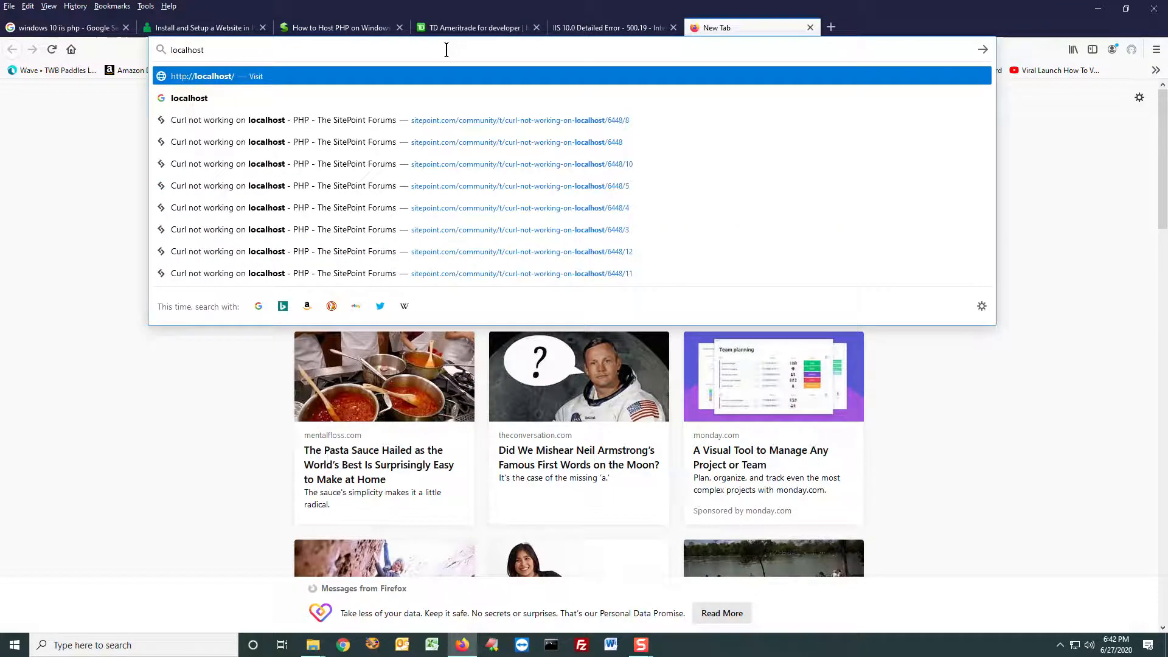
key(Return)
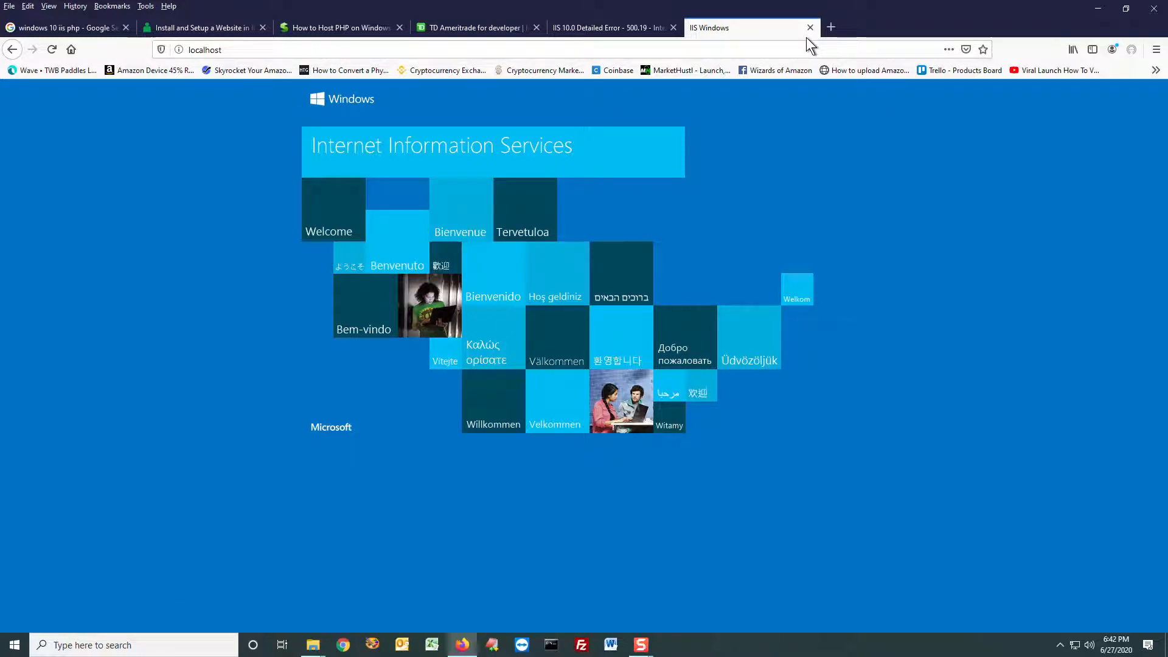
Step: Test the local web server at 127.0.0.1 in the same tab and close that tab
click(792, 52)
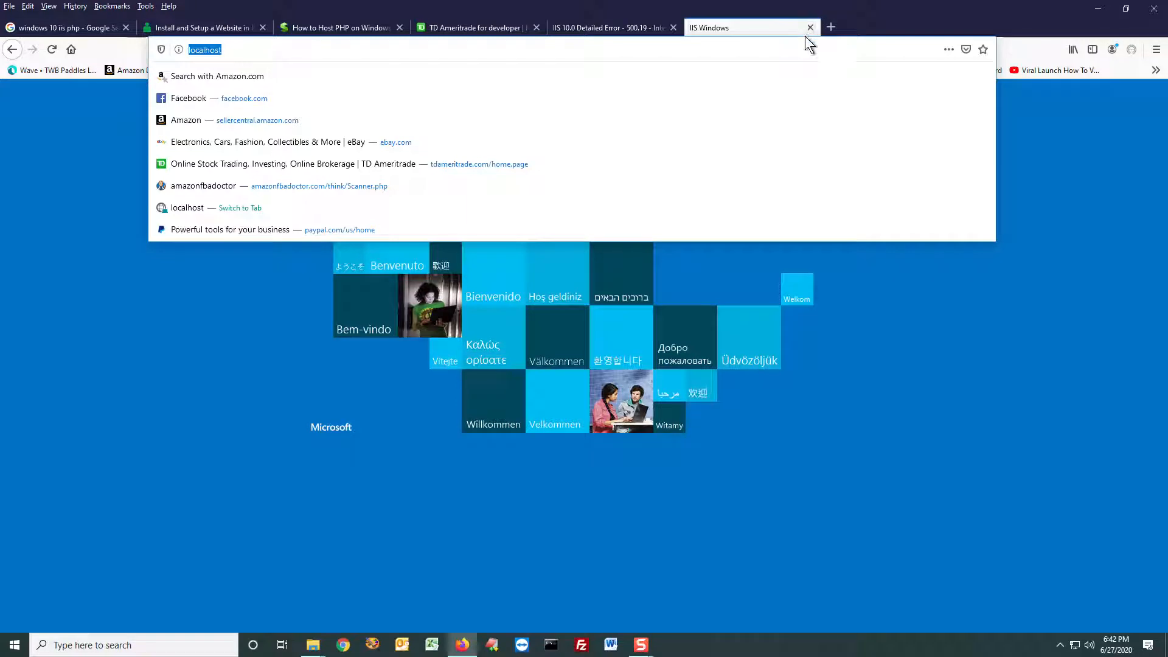
text(127)
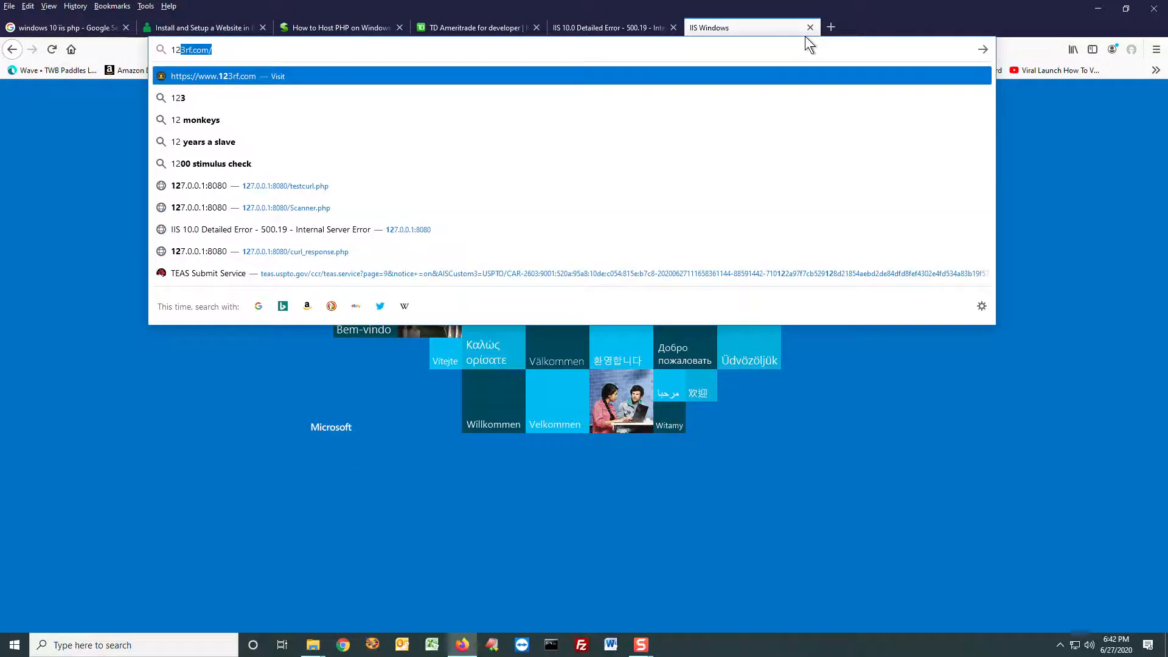
text(.0.0.1)
key(Delete)
key(Return)
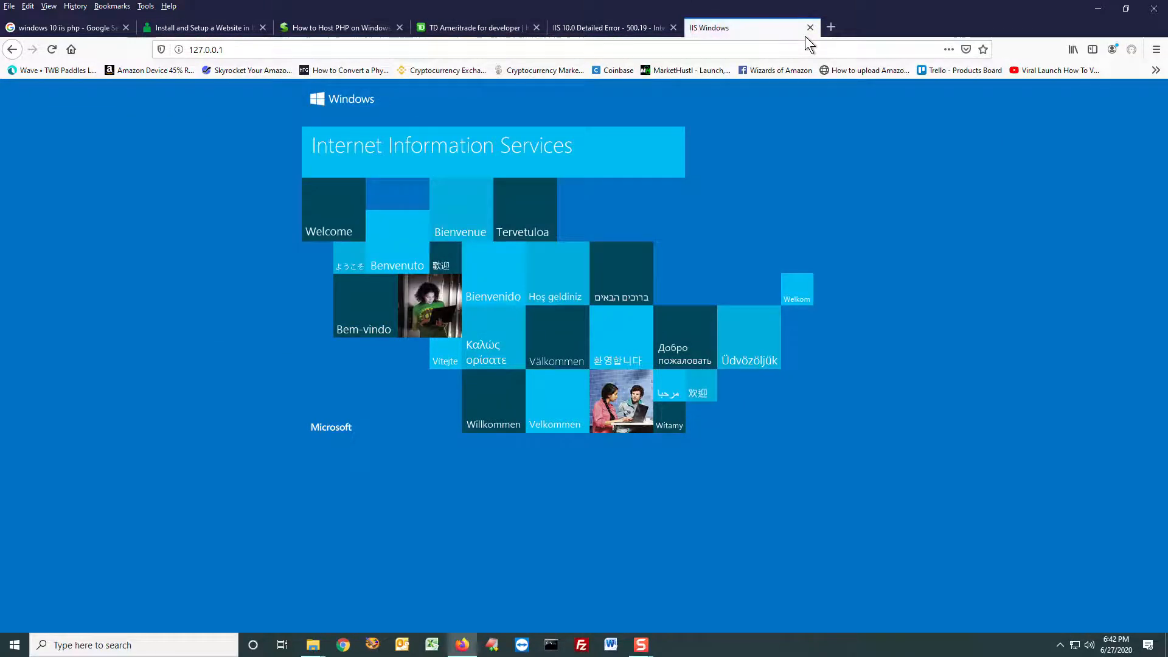
click(475, 50)
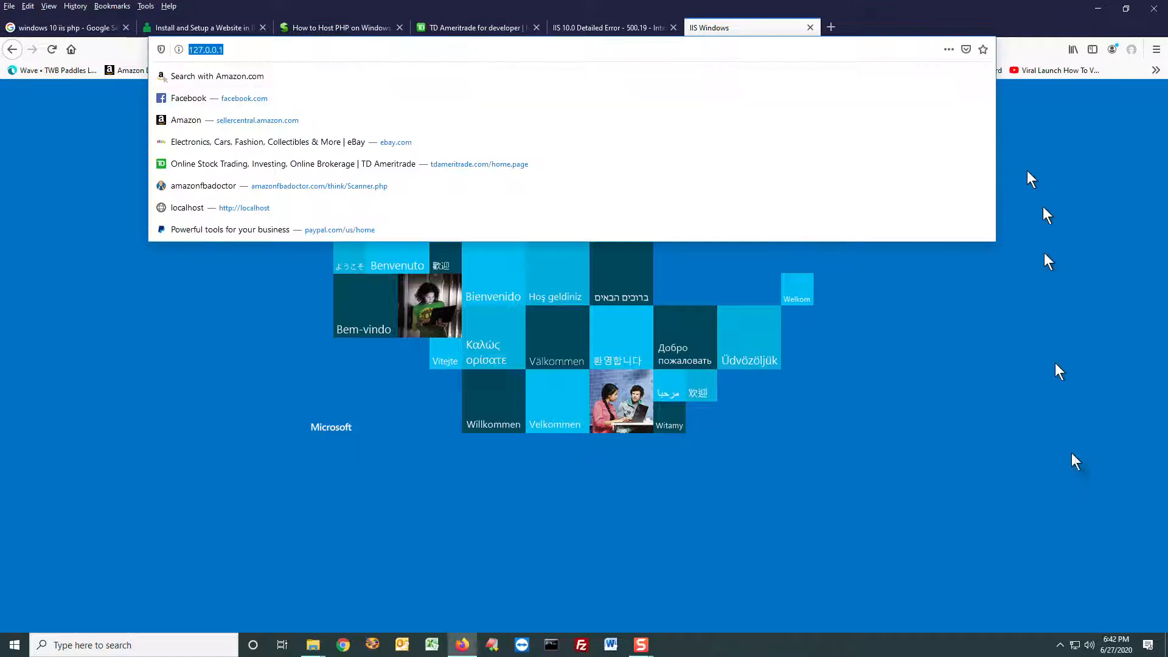
click(1050, 310)
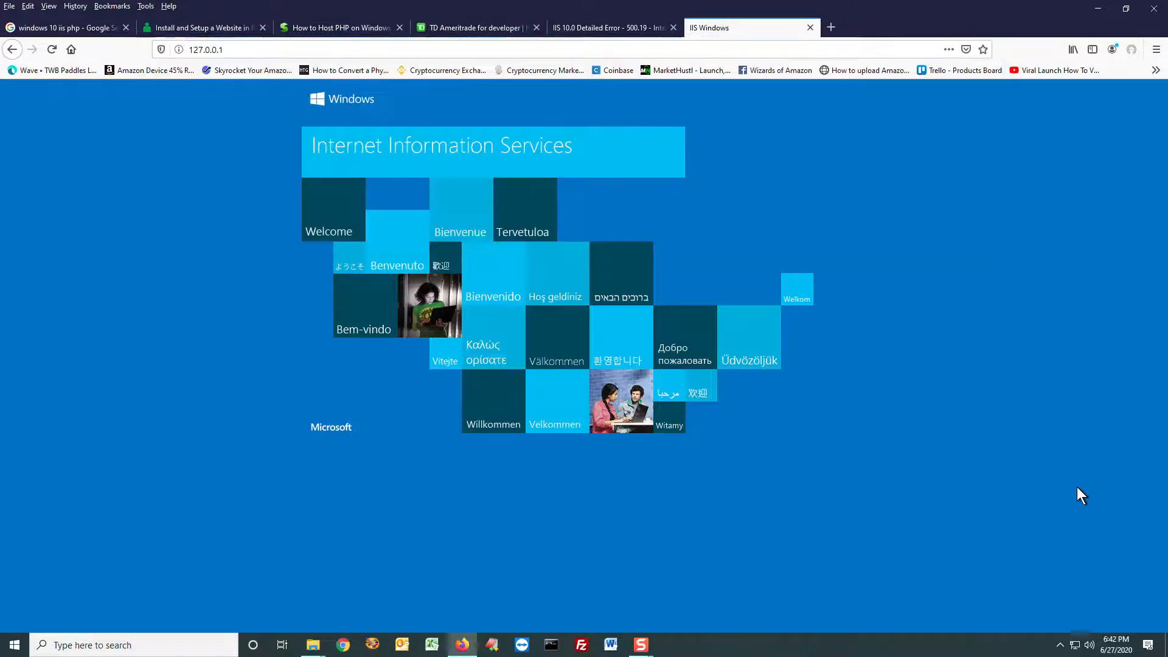
click(810, 27)
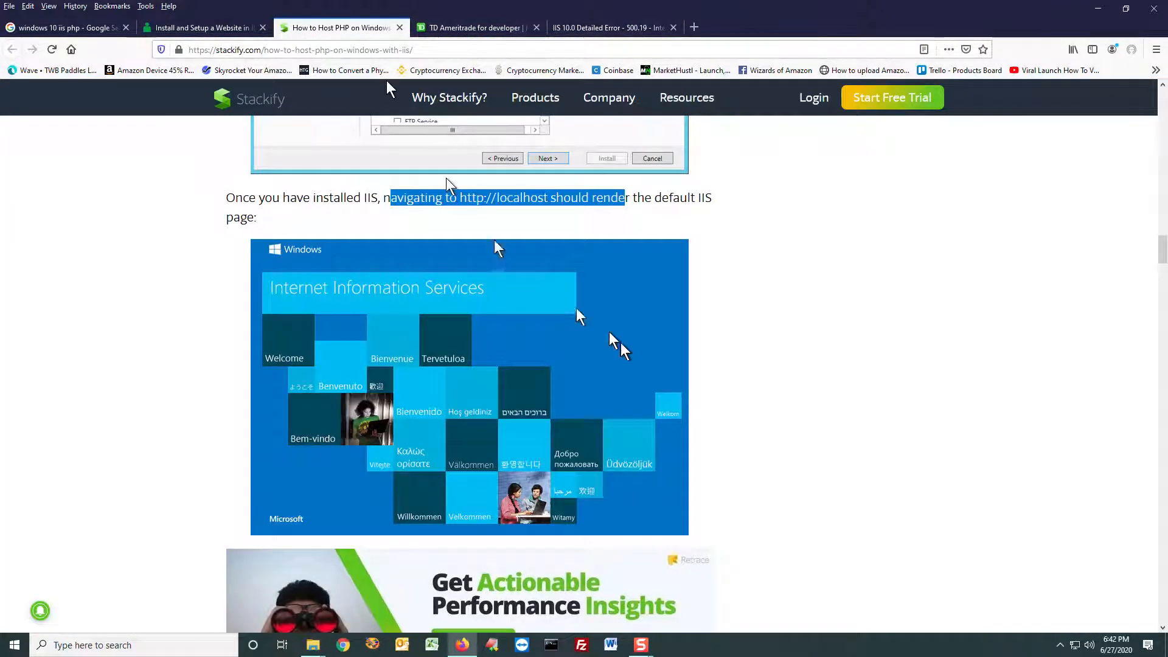
Step: Go past the CGI/FastCGI explanation to "Installing PHP on IIS with Web PI" and open the linked Web Platform Installer page
scroll(621, 347, down, 1)
scroll(622, 351, down, 7)
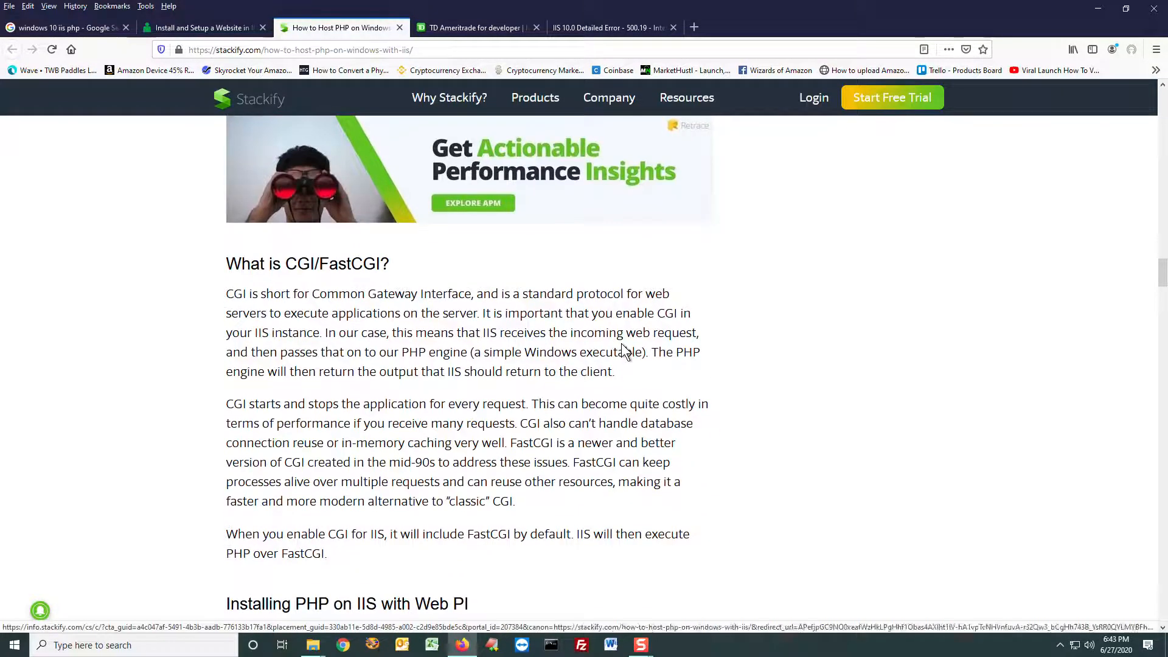
scroll(608, 343, down, 2)
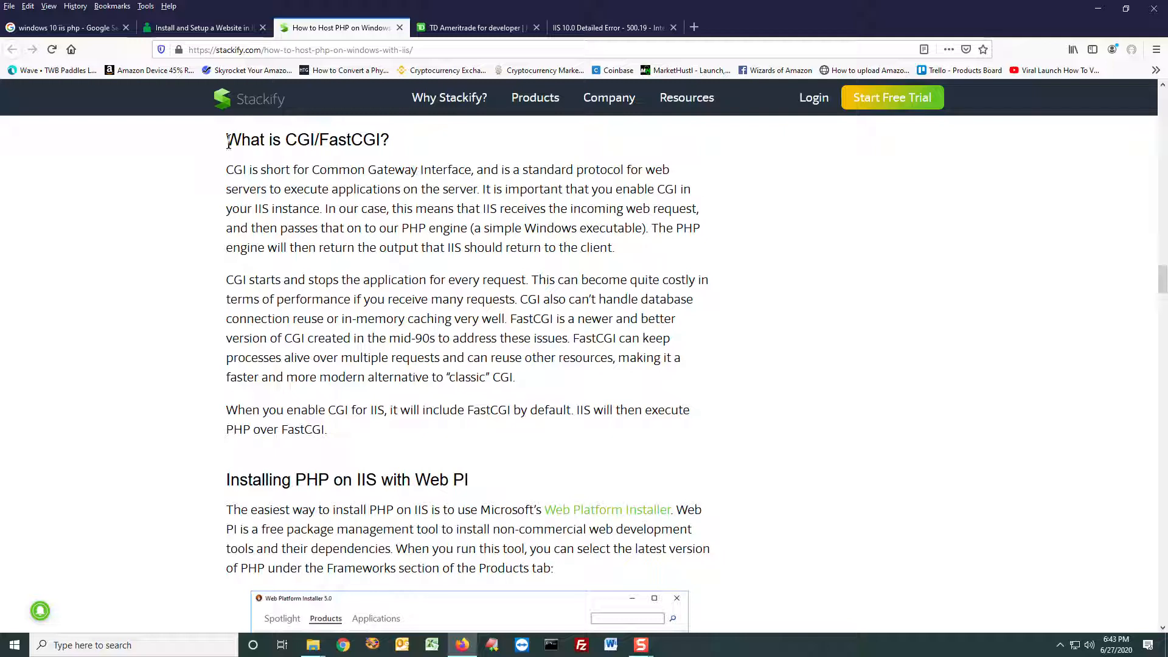
drag(228, 141, 338, 141)
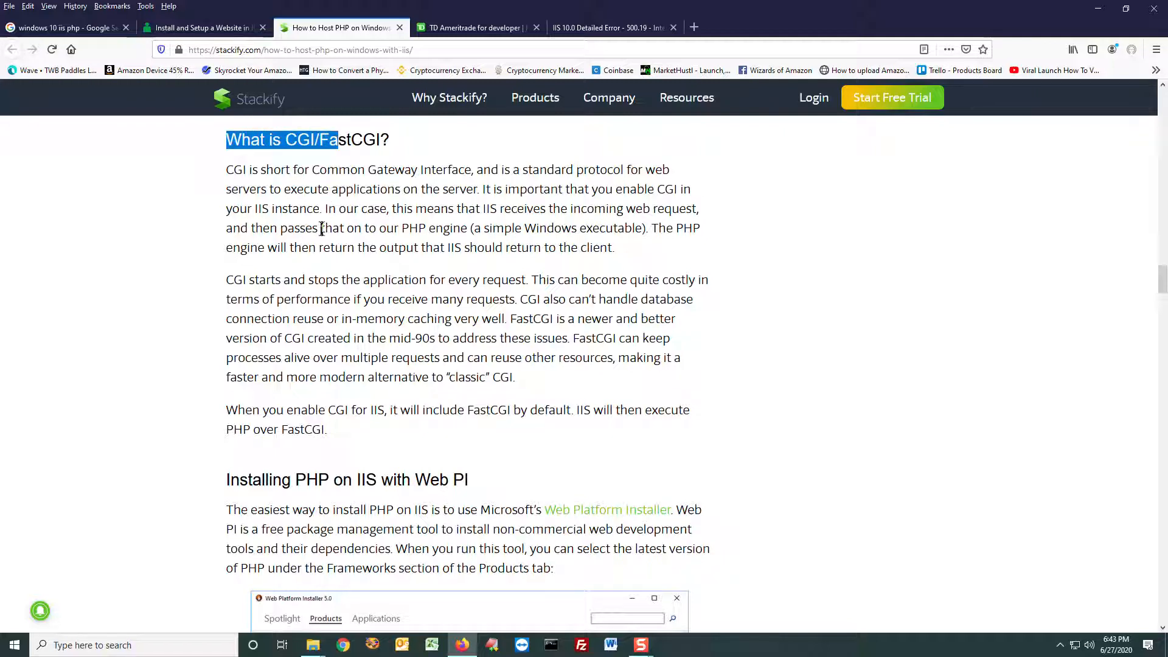
scroll(314, 228, down, 4)
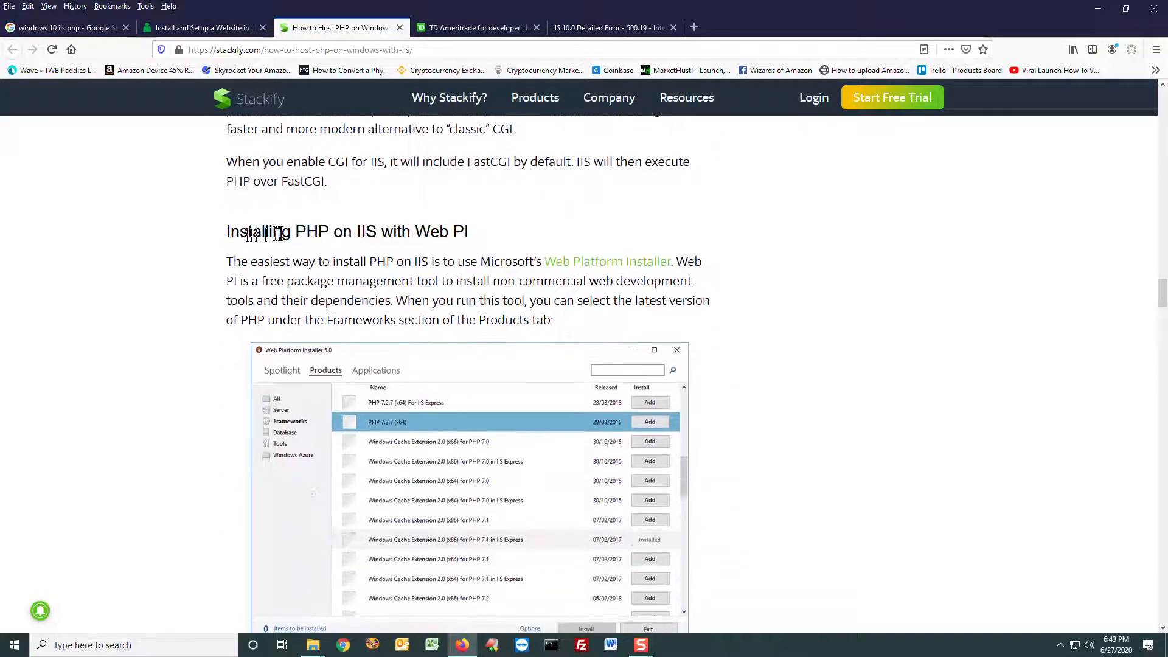
drag(227, 232, 472, 239)
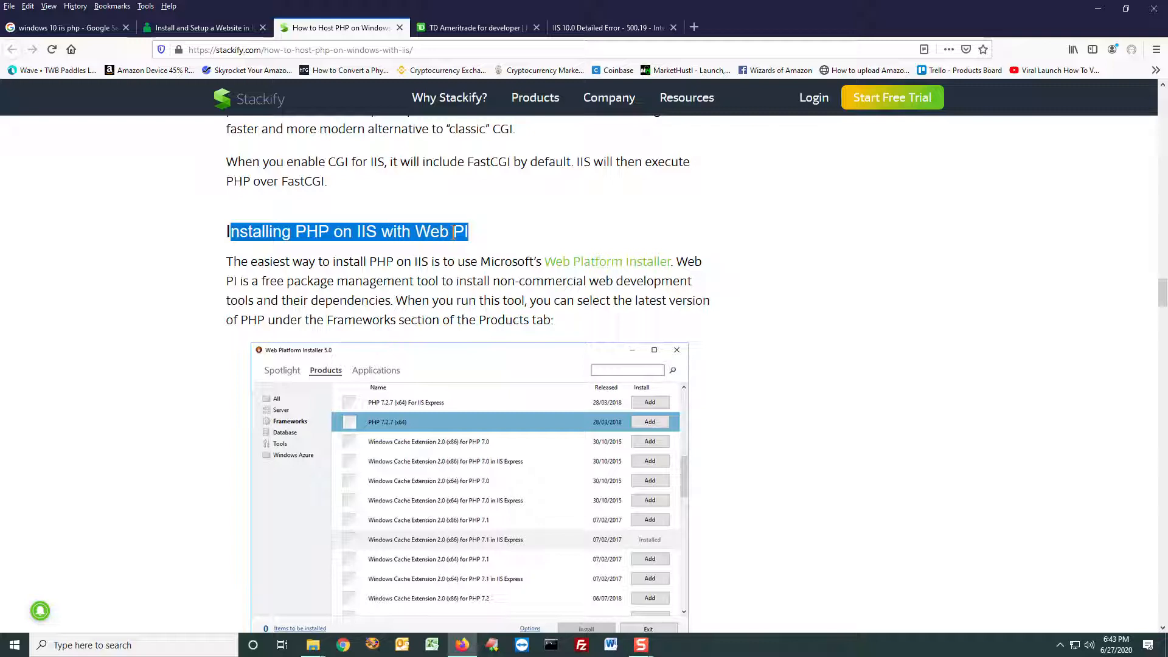
click(605, 270)
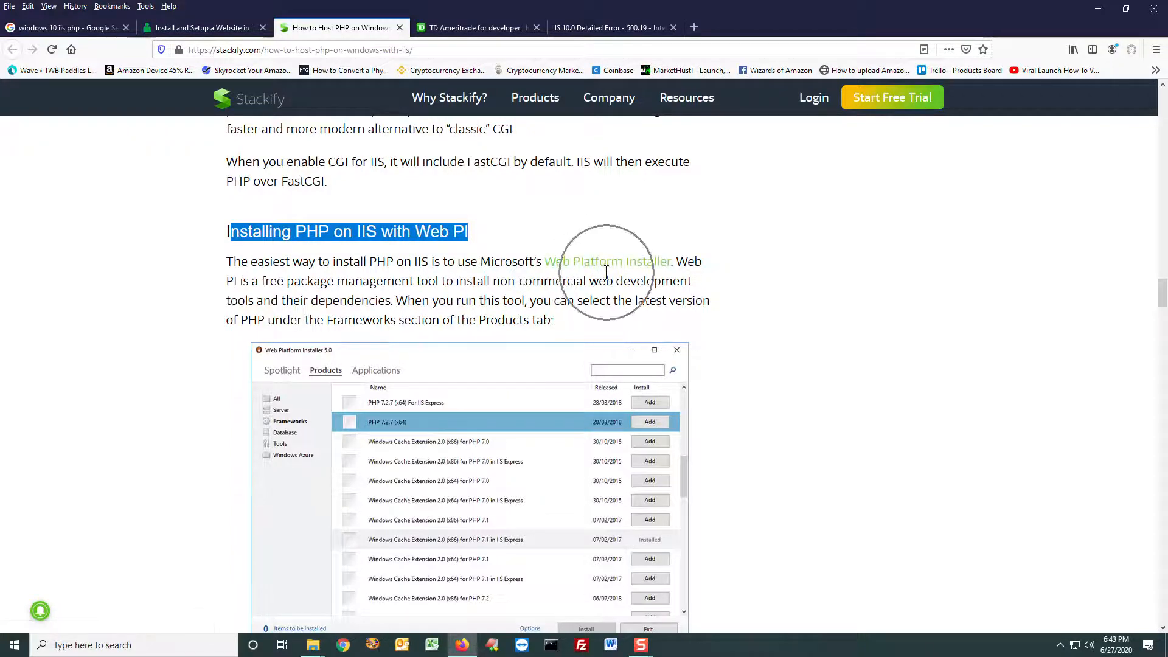
click(608, 271)
ctrl+click(608, 271)
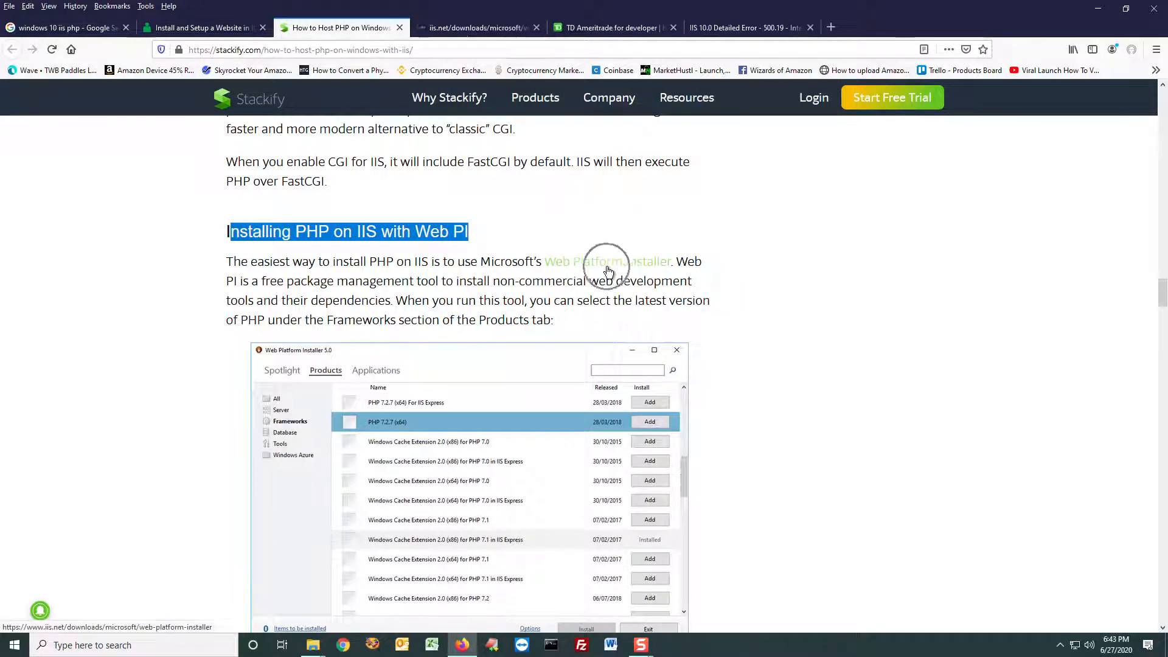
click(455, 30)
Step: Download the Web Platform Installer extension as WebPlatformInstaller_x64_en-US.msi and open the downloaded file
click(627, 241)
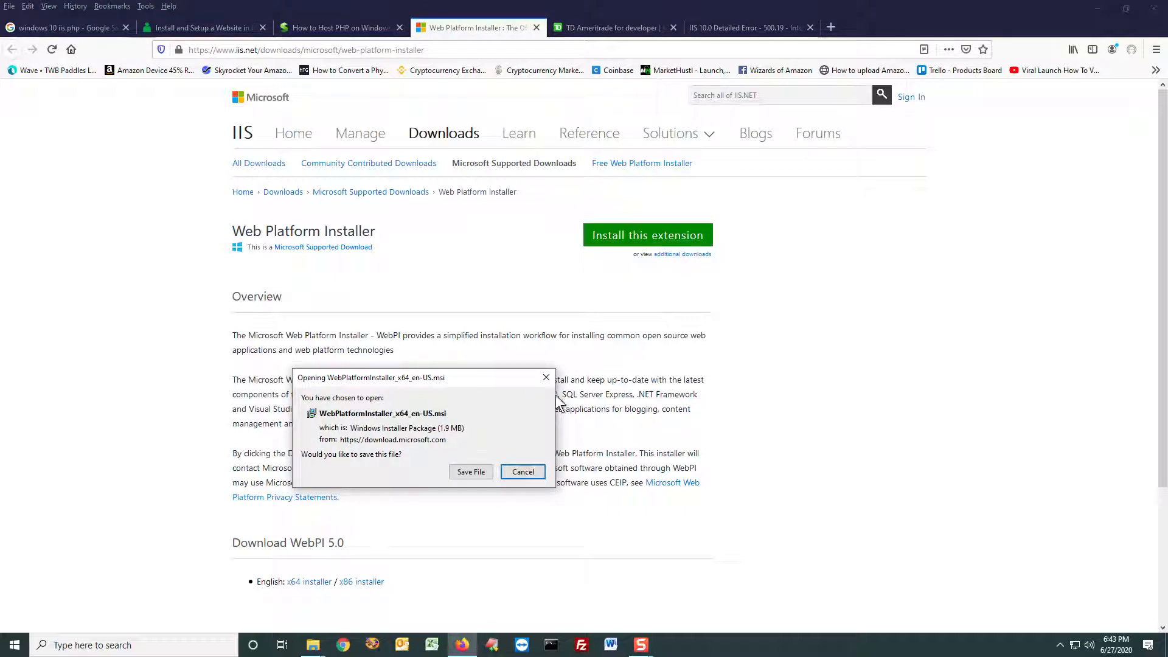
click(479, 471)
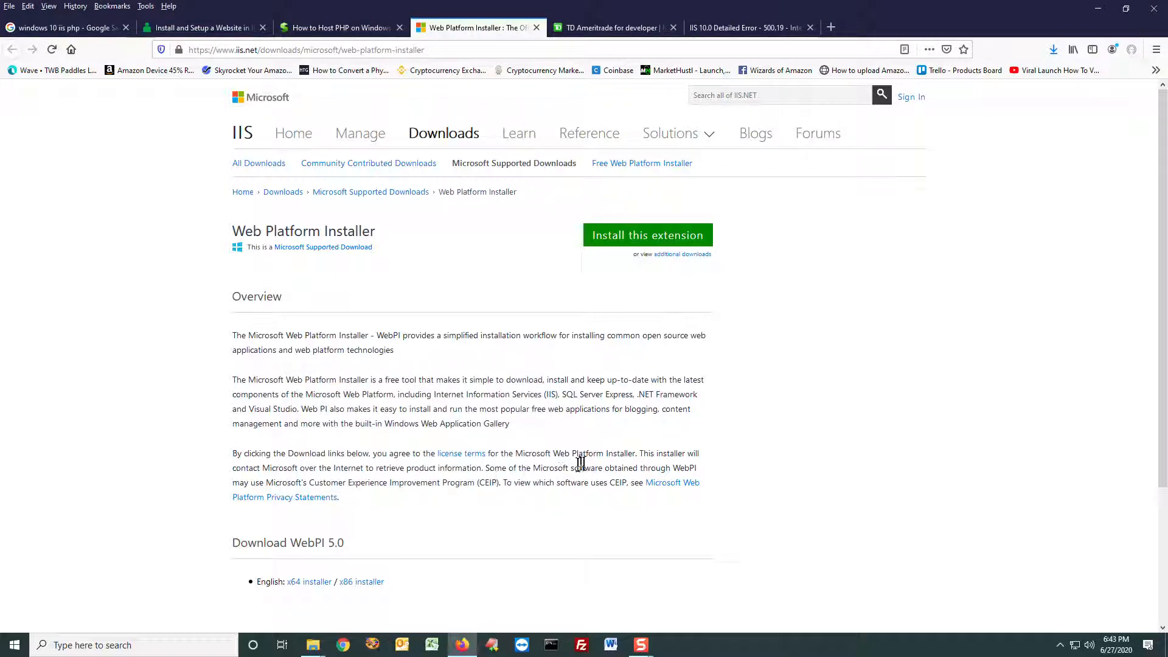
click(1050, 48)
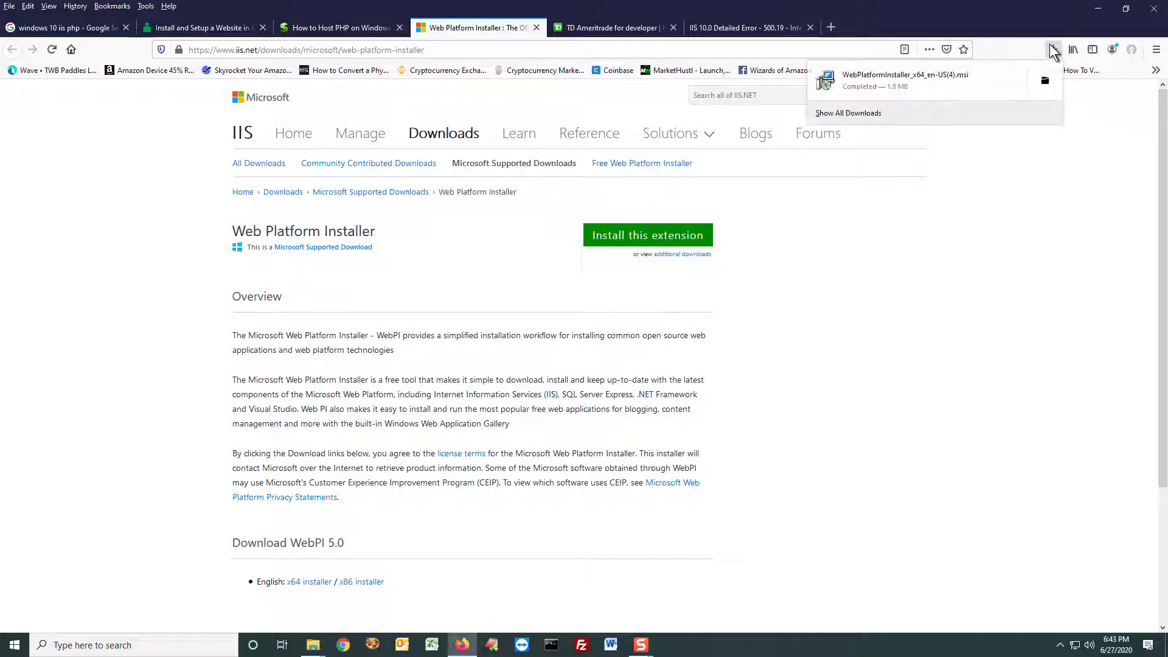
click(956, 77)
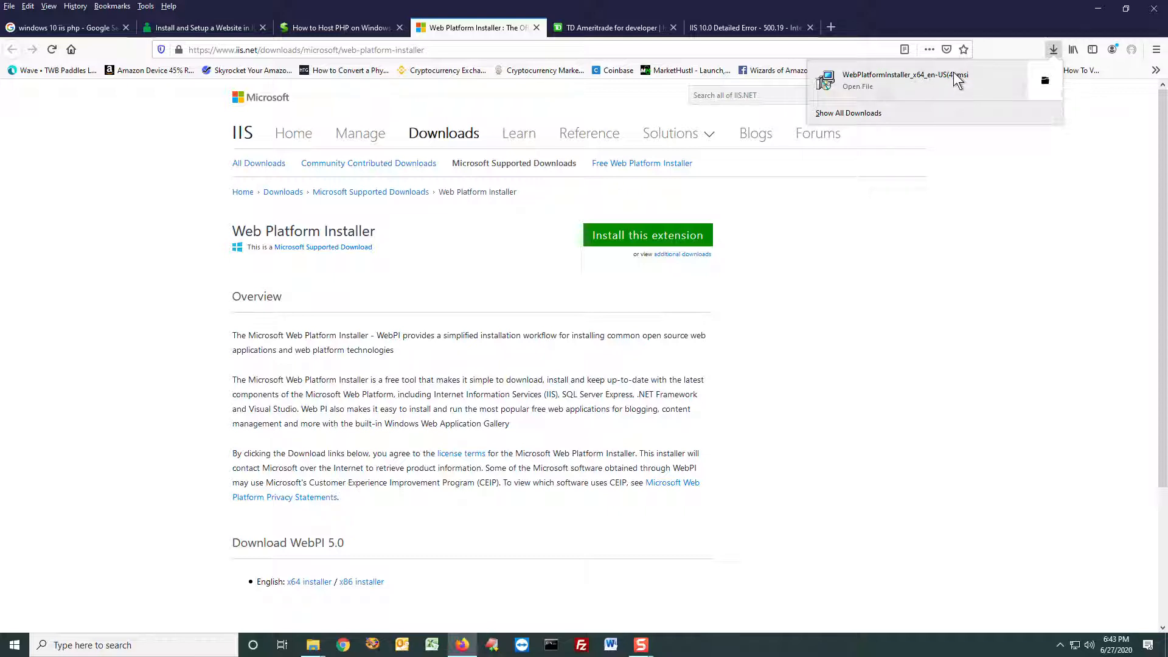
Step: Install Microsoft Web Platform Installer 5.1, accepting the license agreement and finishing the setup wizard
click(549, 341)
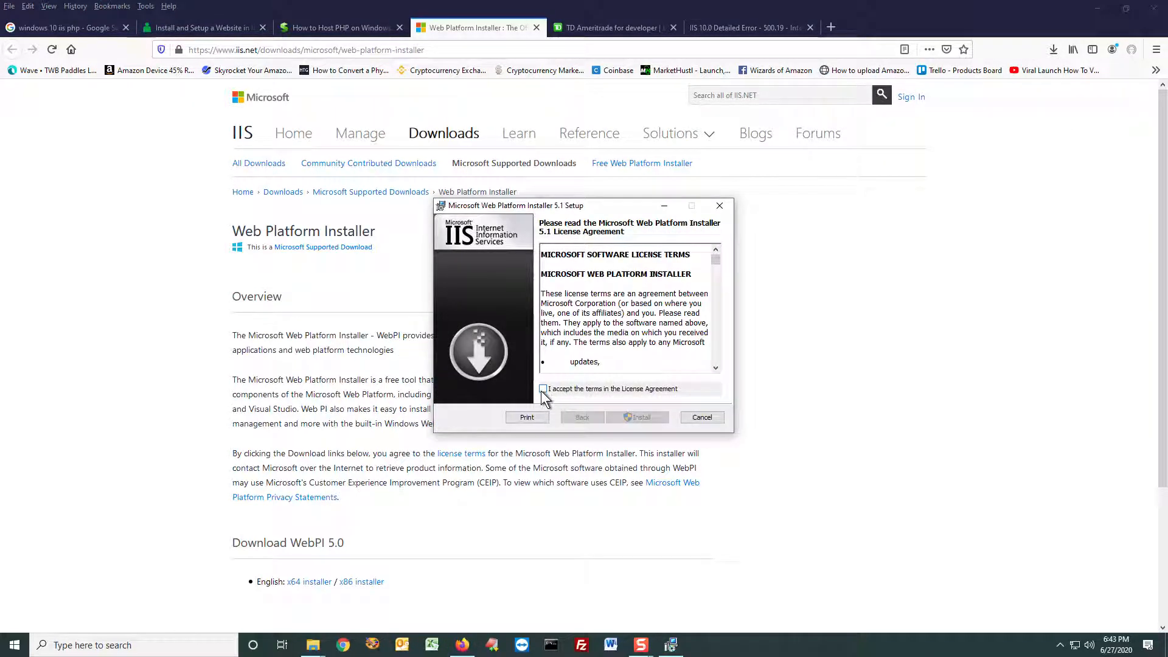
click(543, 390)
click(641, 417)
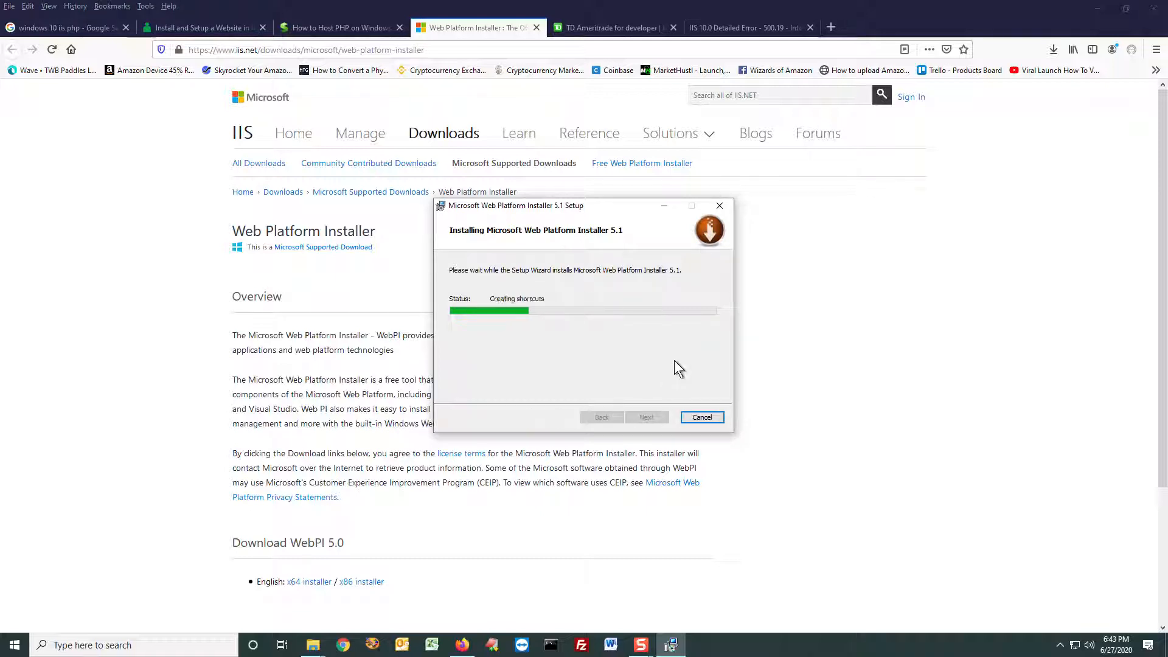
click(661, 418)
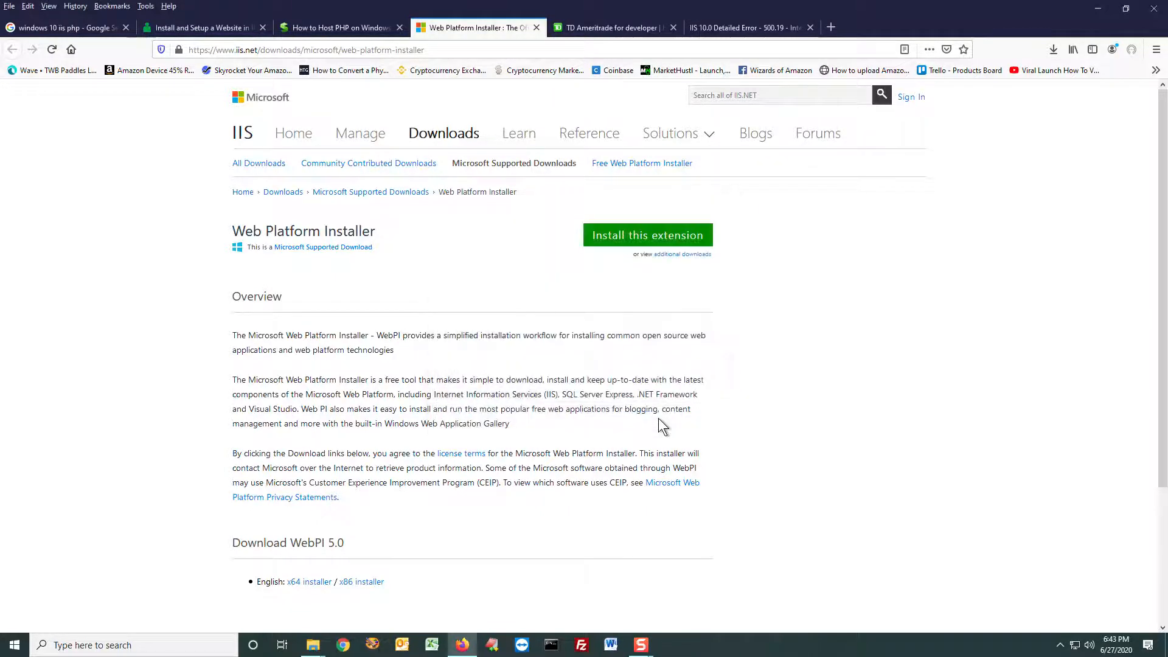
Step: Close the Web Platform Installer download page and highlight the article's "Installing PHP on IIS with Web PI" heading
click(537, 28)
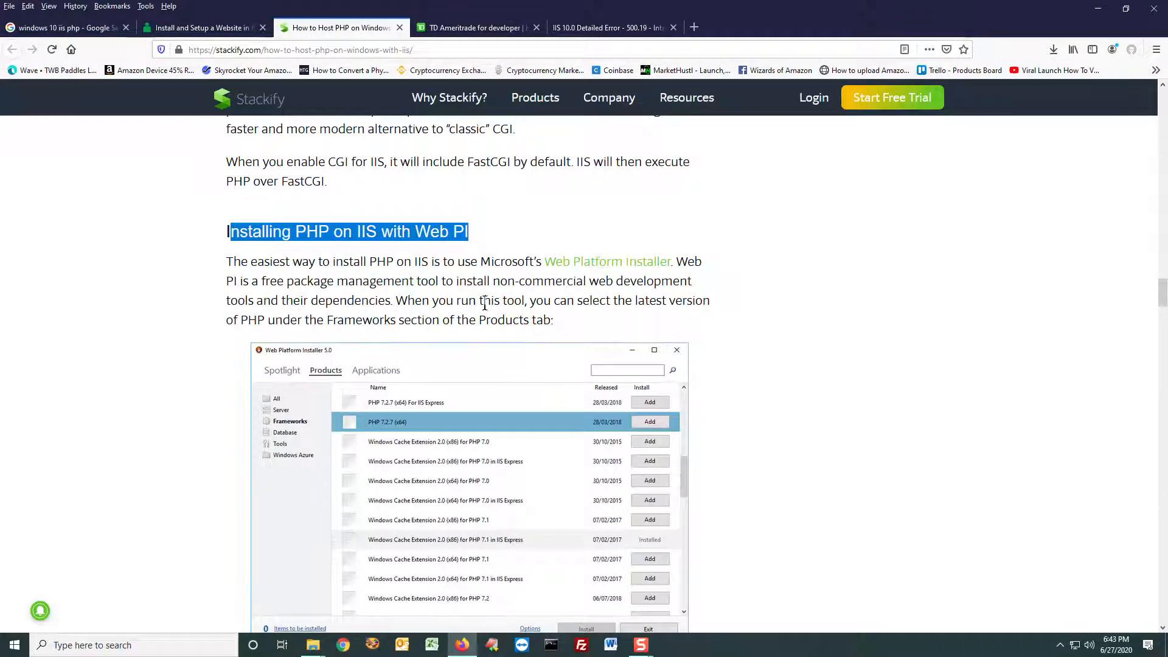
scroll(489, 308, down, 8)
scroll(498, 301, down, 2)
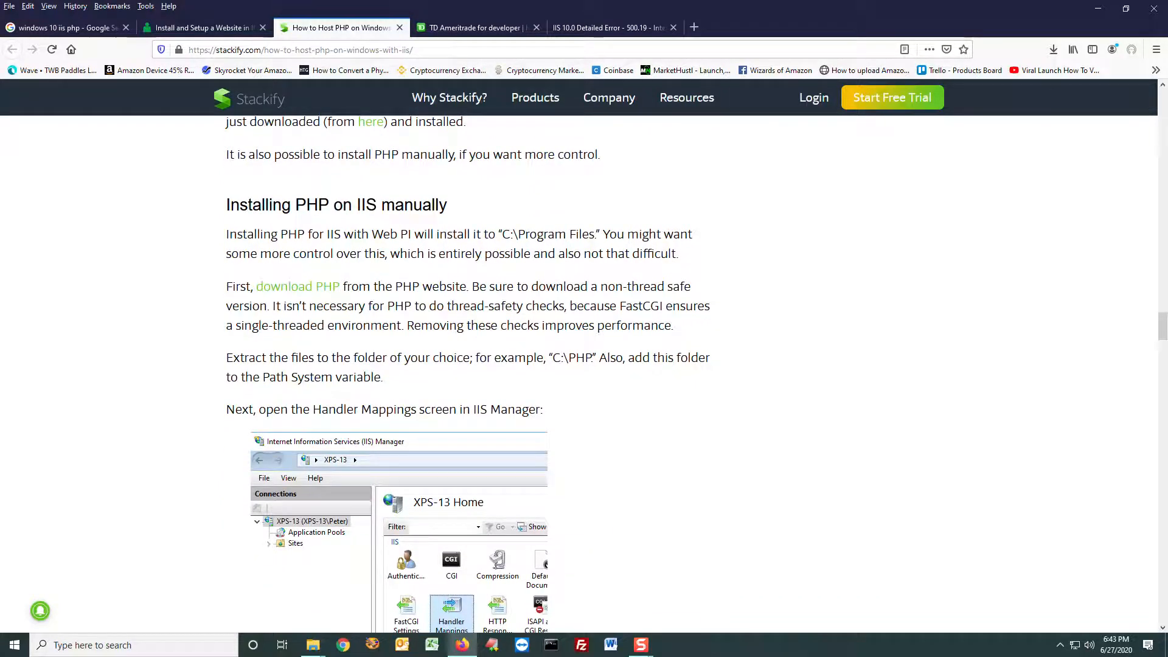
scroll(400, 336, up, 9)
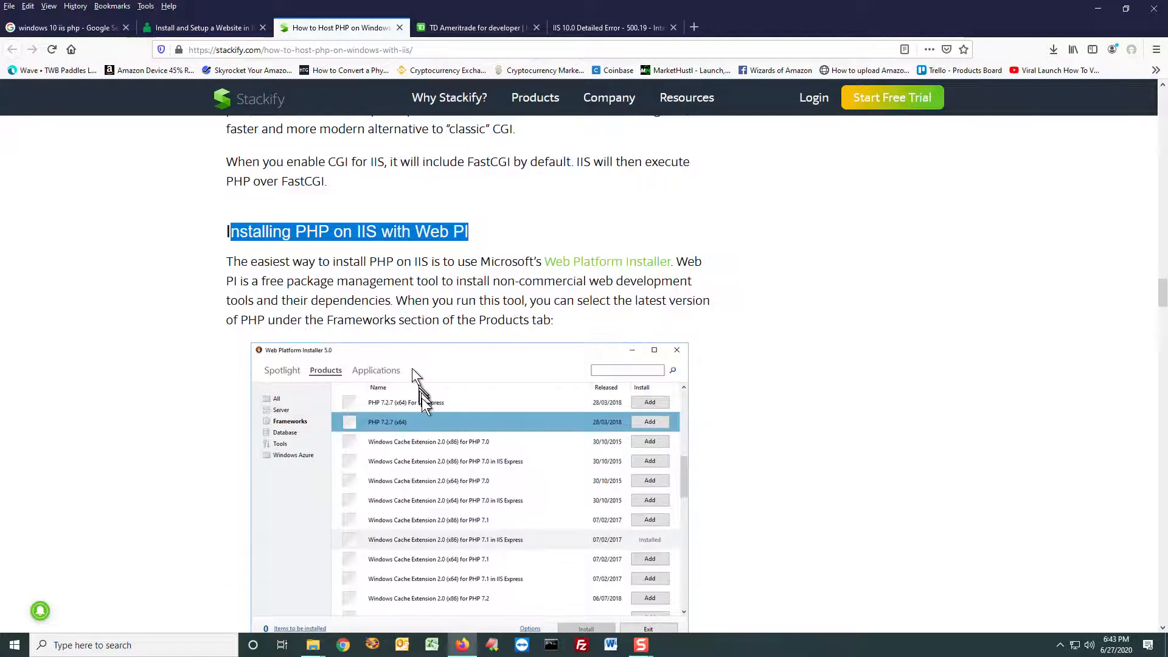
click(277, 233)
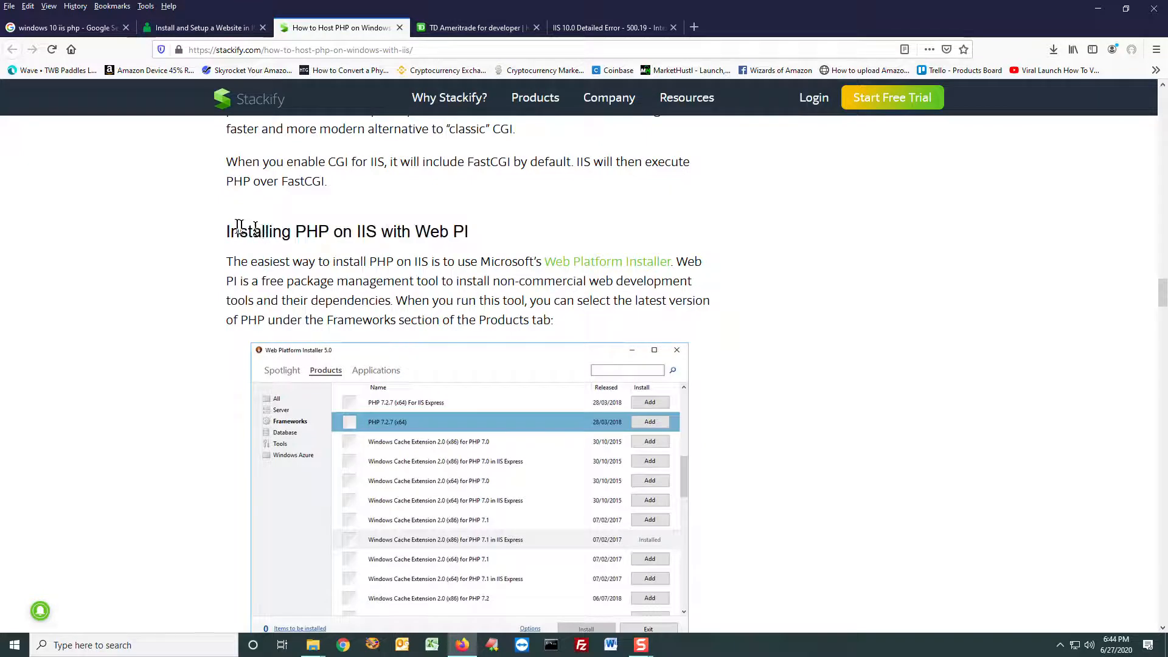
drag(230, 227, 472, 240)
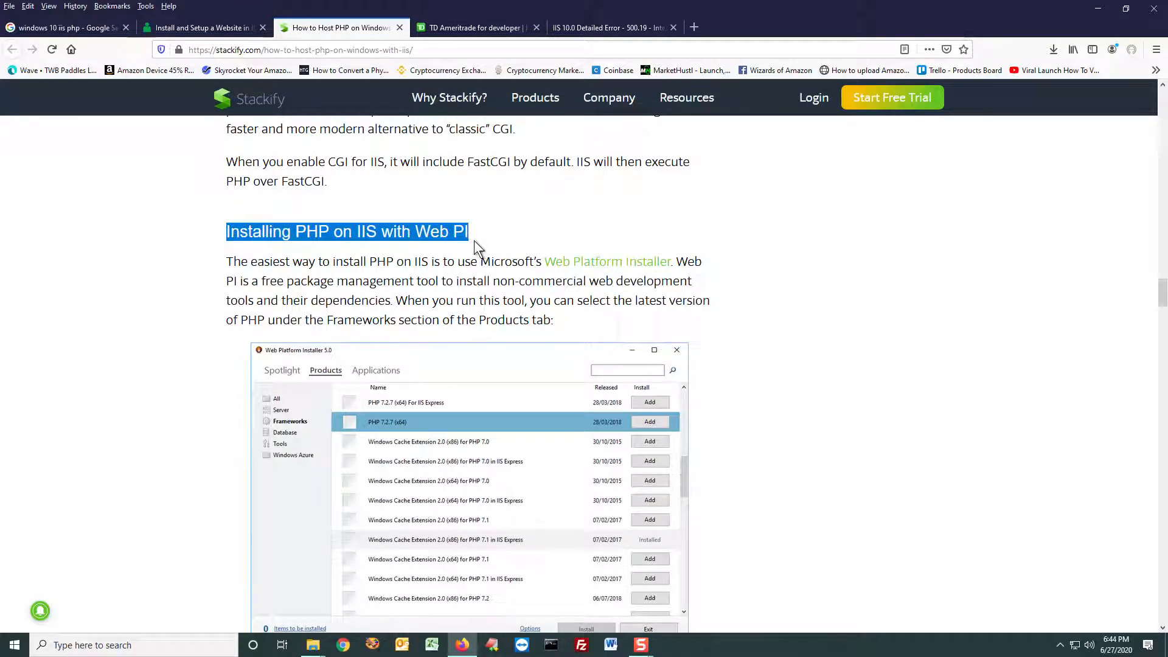
Step: Search Windows for "web" and launch Microsoft Web Platform Installer, keeping the article's Web PI instructions in view
click(91, 638)
text(we)
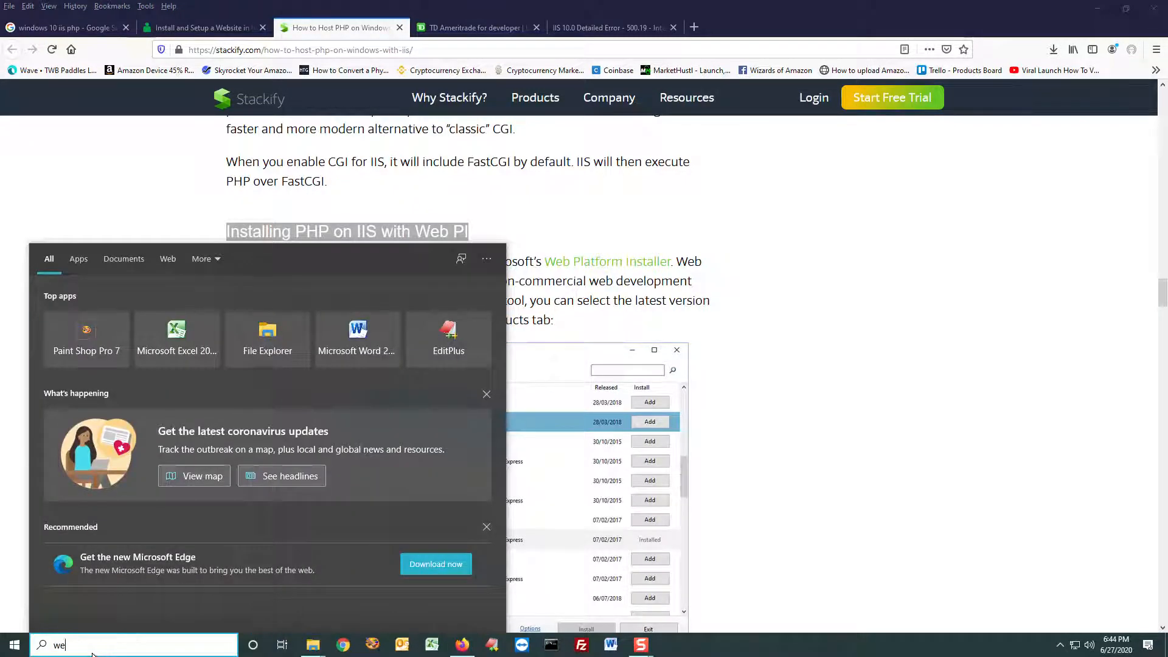
text(b)
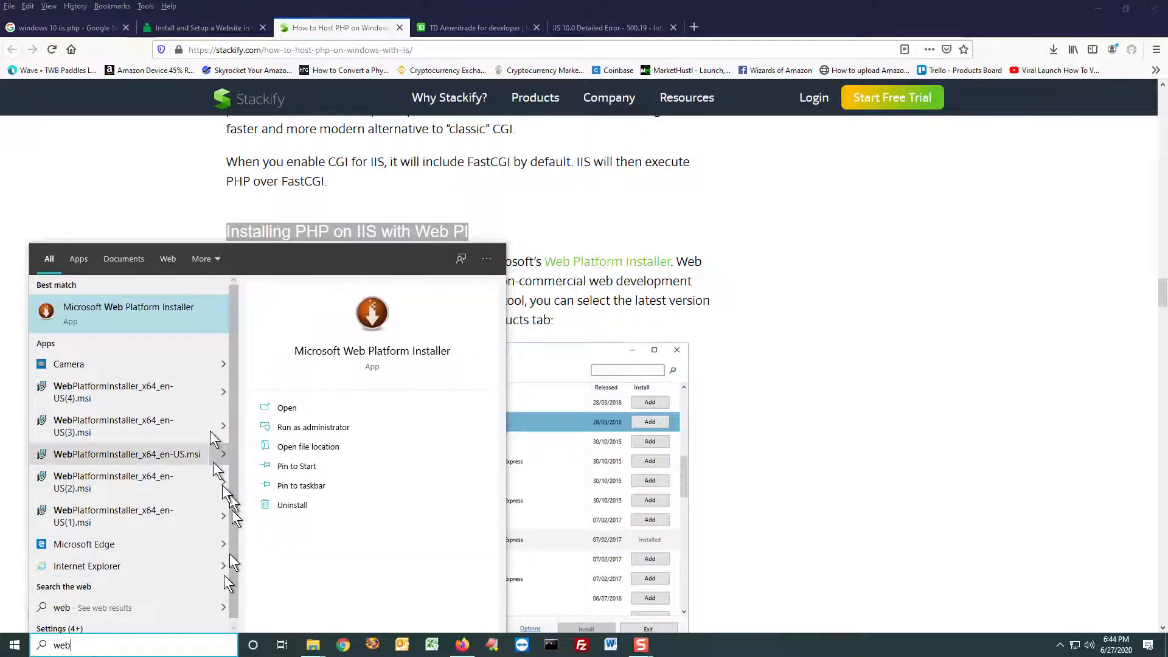
click(86, 310)
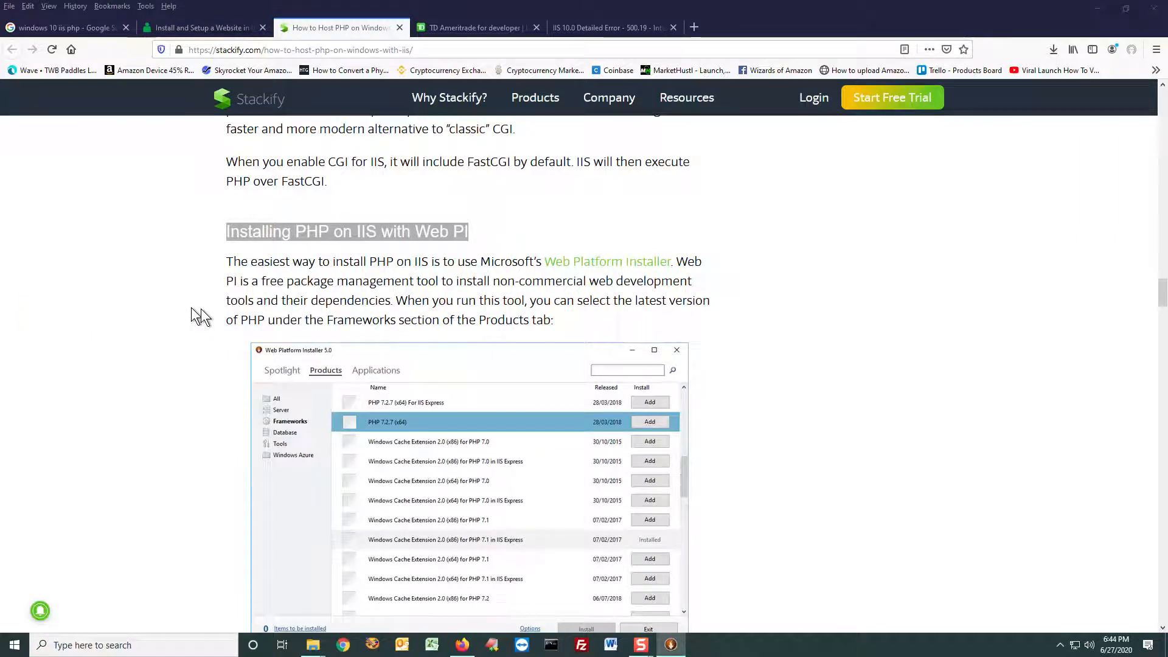
scroll(274, 366, down, 2)
drag(496, 163, 541, 212)
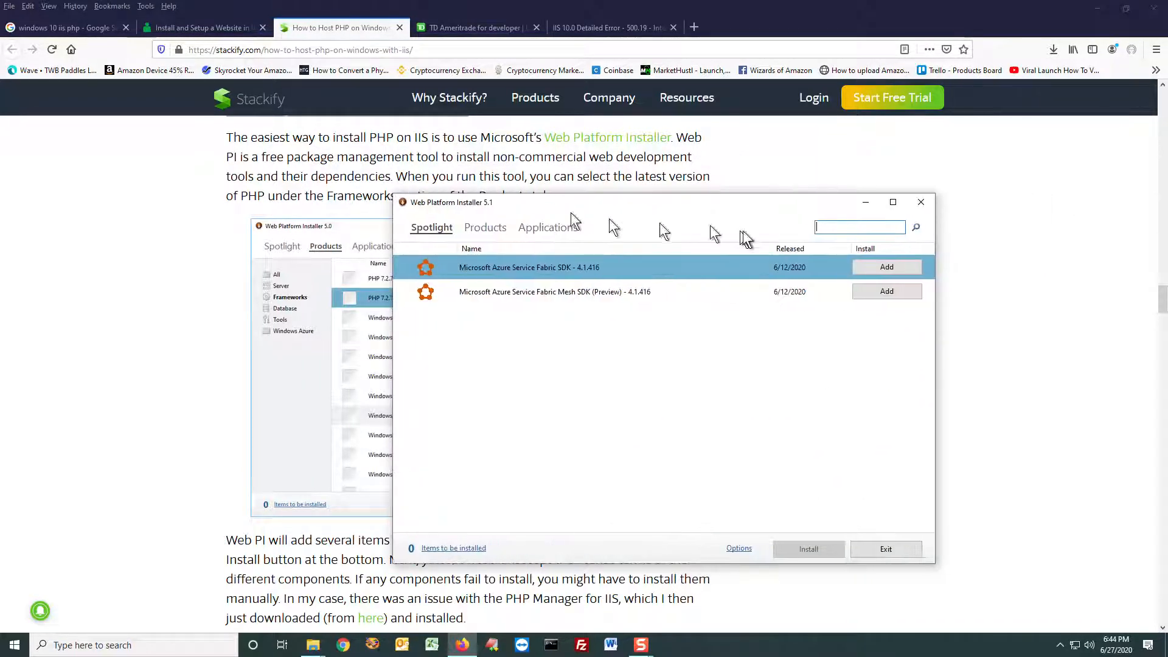
Step: Search the Web Platform Installer for "php 7" and add PHP 7.4.1 (x64) to the items to be installed
text(hp 7)
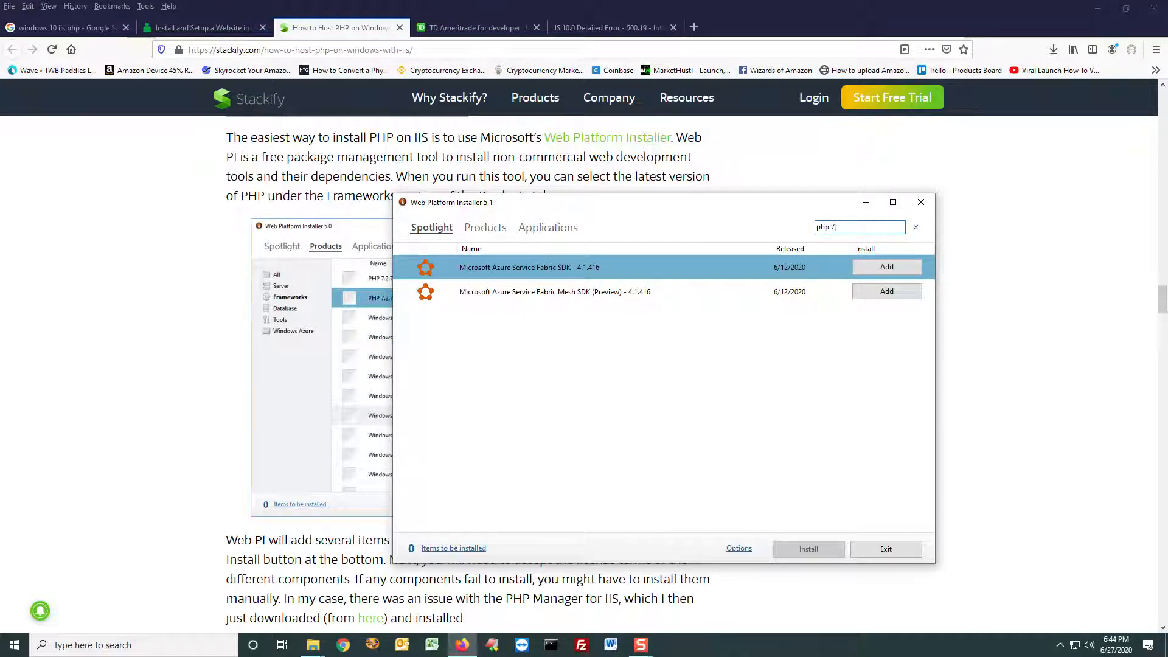
key(Return)
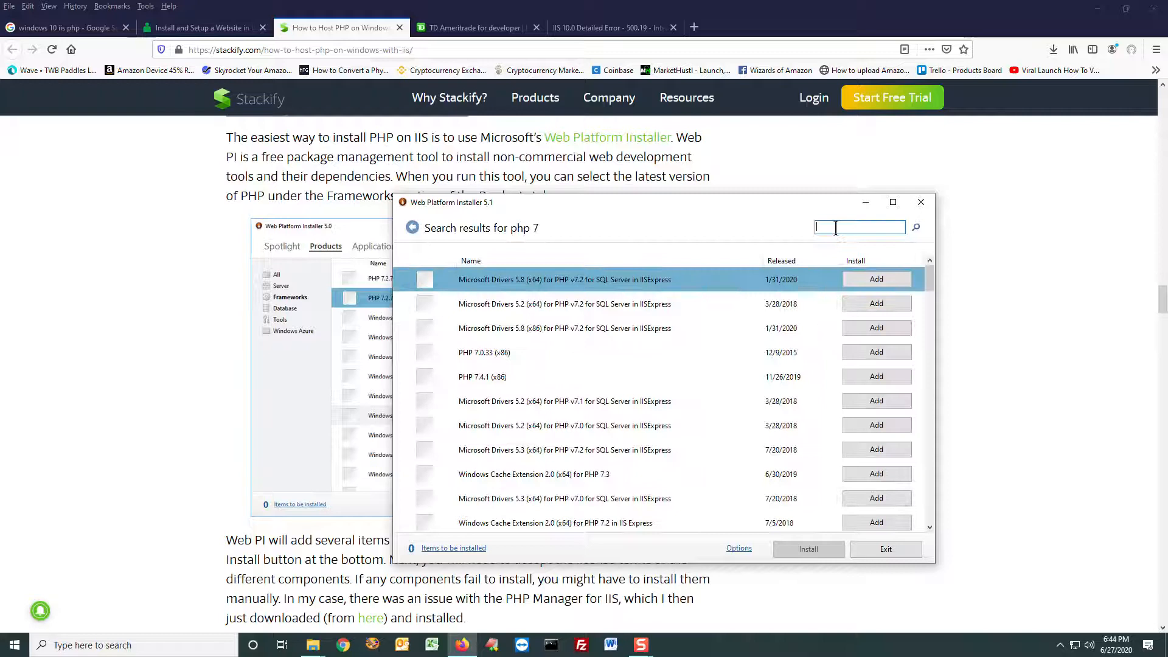
click(502, 377)
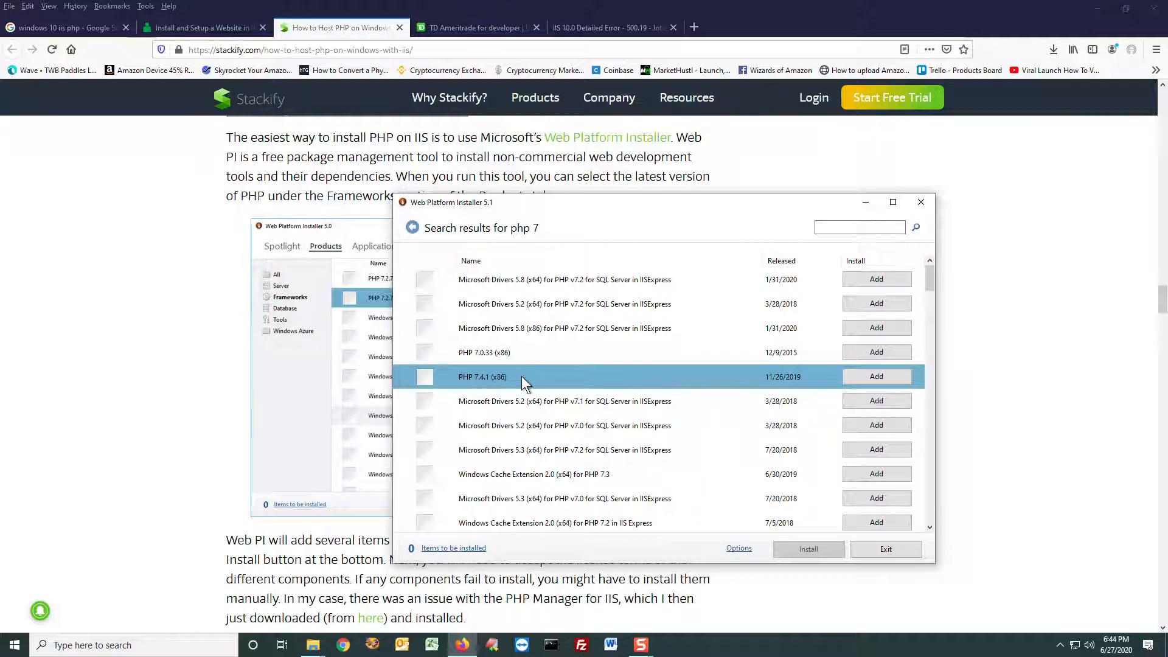
scroll(520, 376, down, 4)
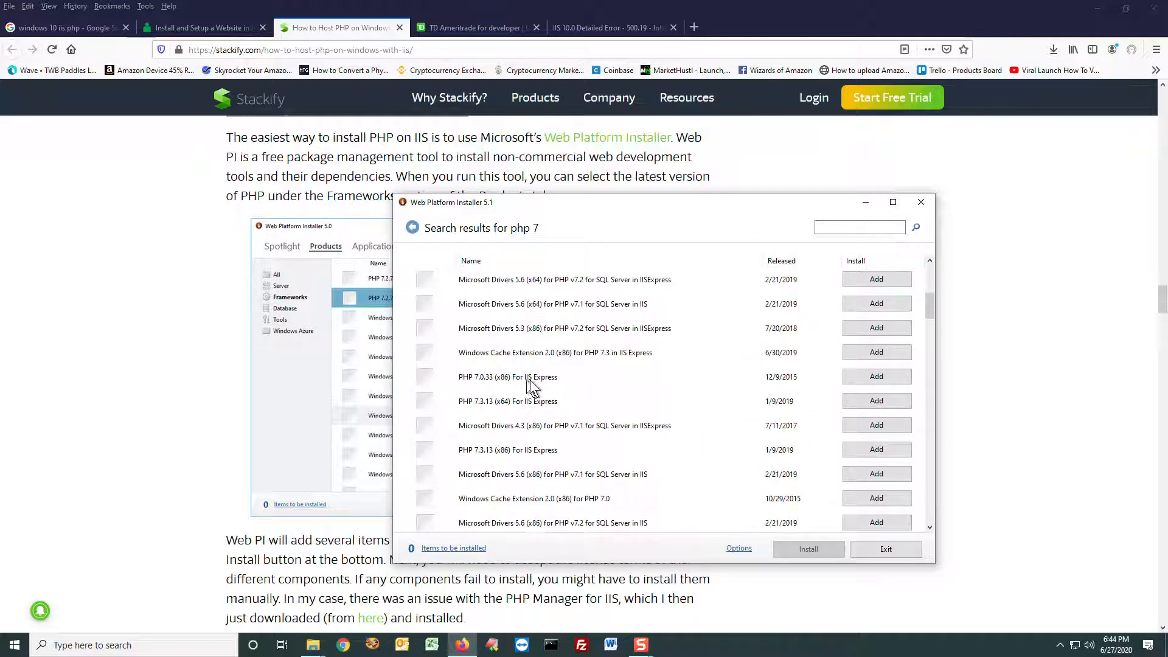
scroll(557, 385, down, 4)
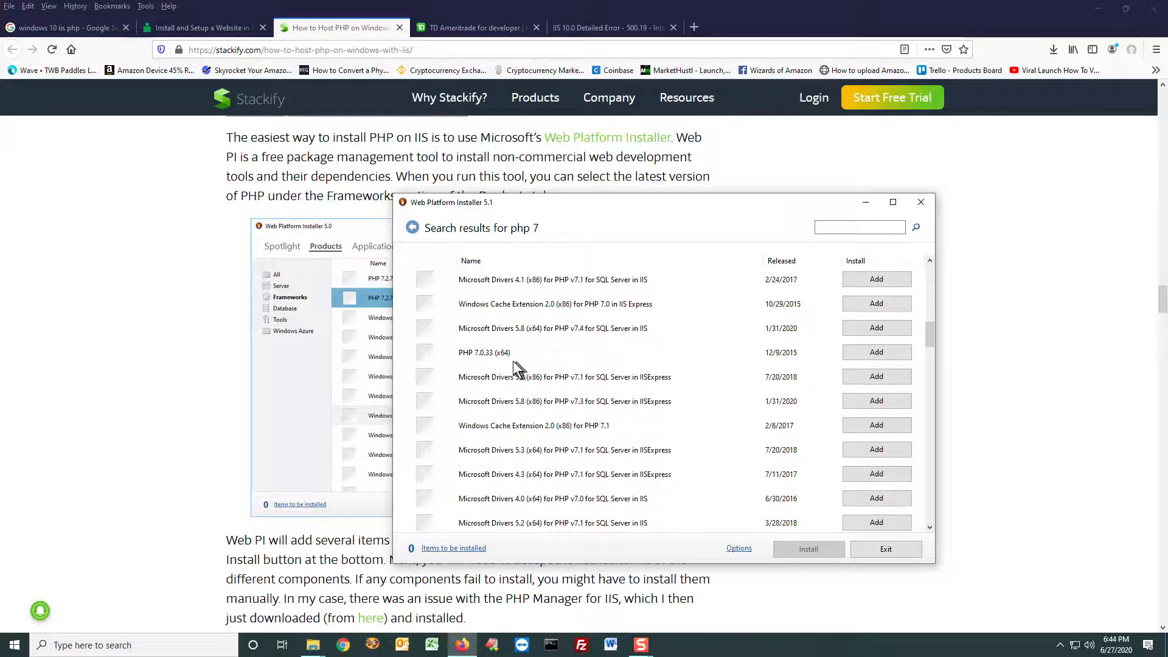
scroll(522, 375, down, 3)
scroll(521, 375, down, 5)
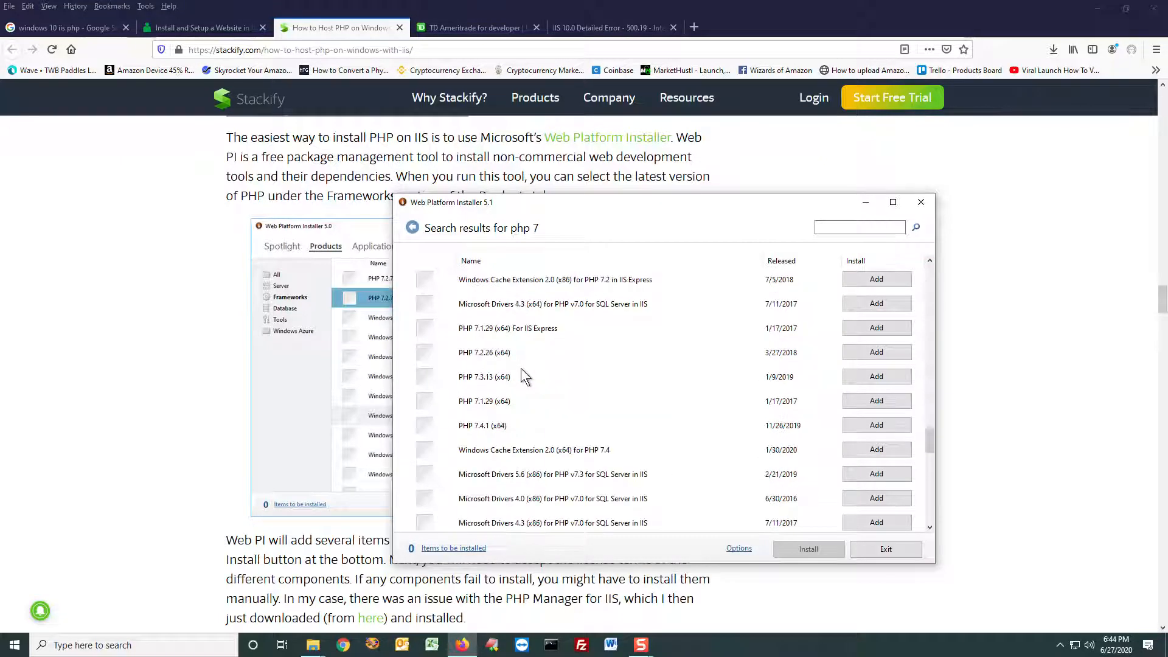
click(511, 428)
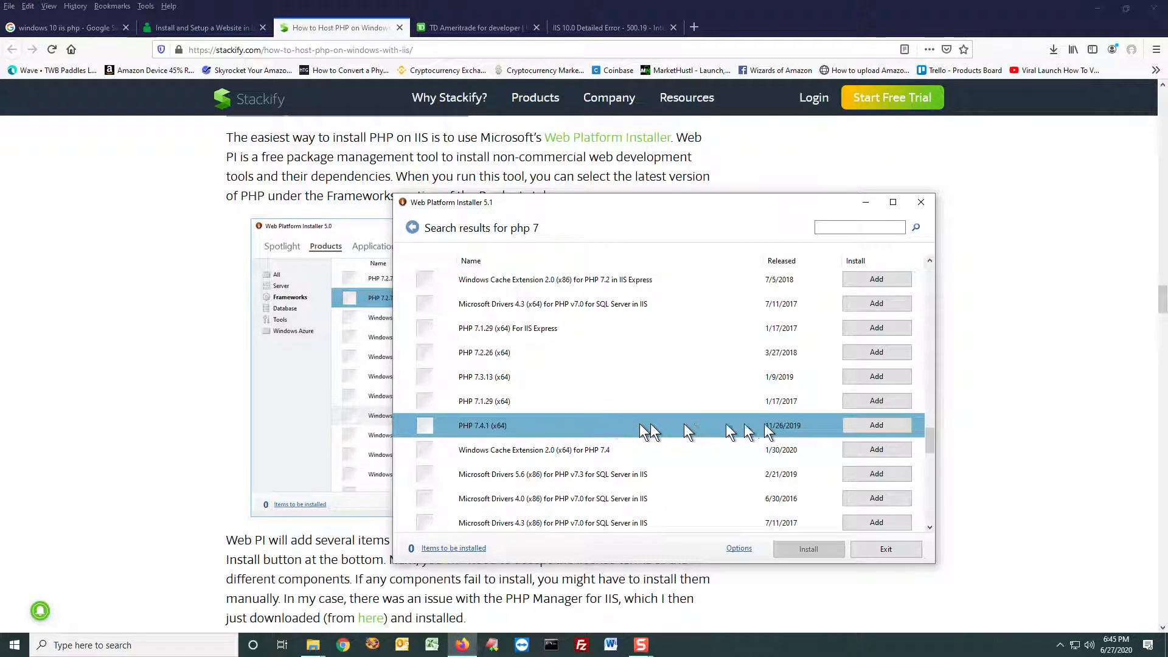
click(888, 424)
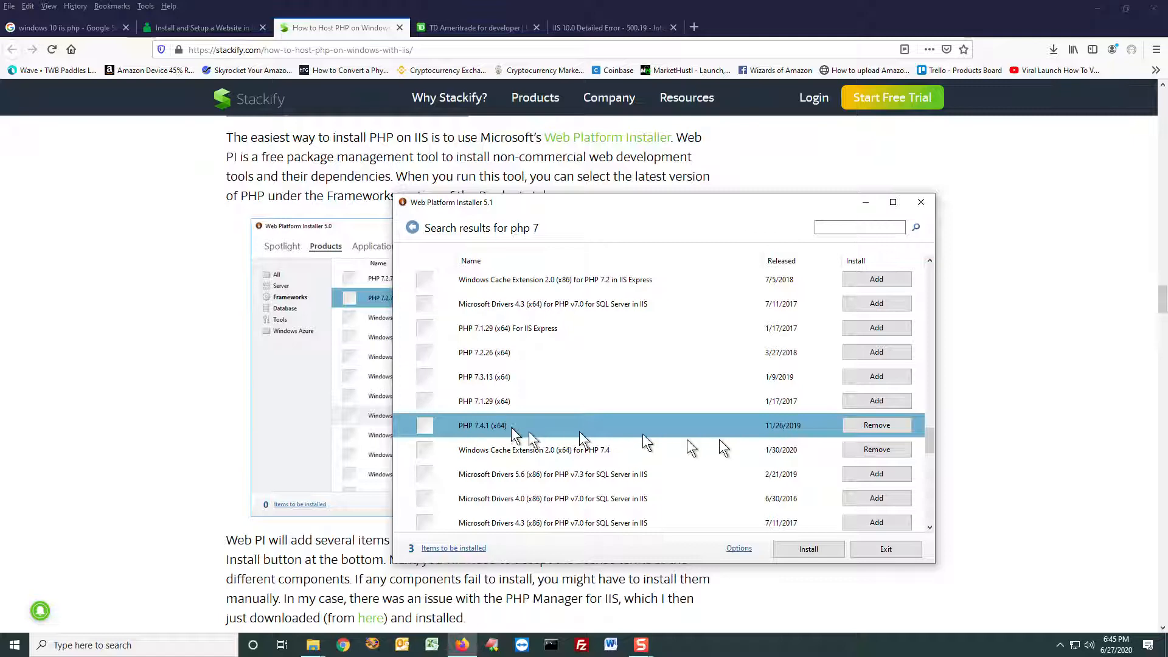
Step: Install the selected PHP items, accept their license terms, finish the installation wizard and exit the Web Platform Installer
click(819, 548)
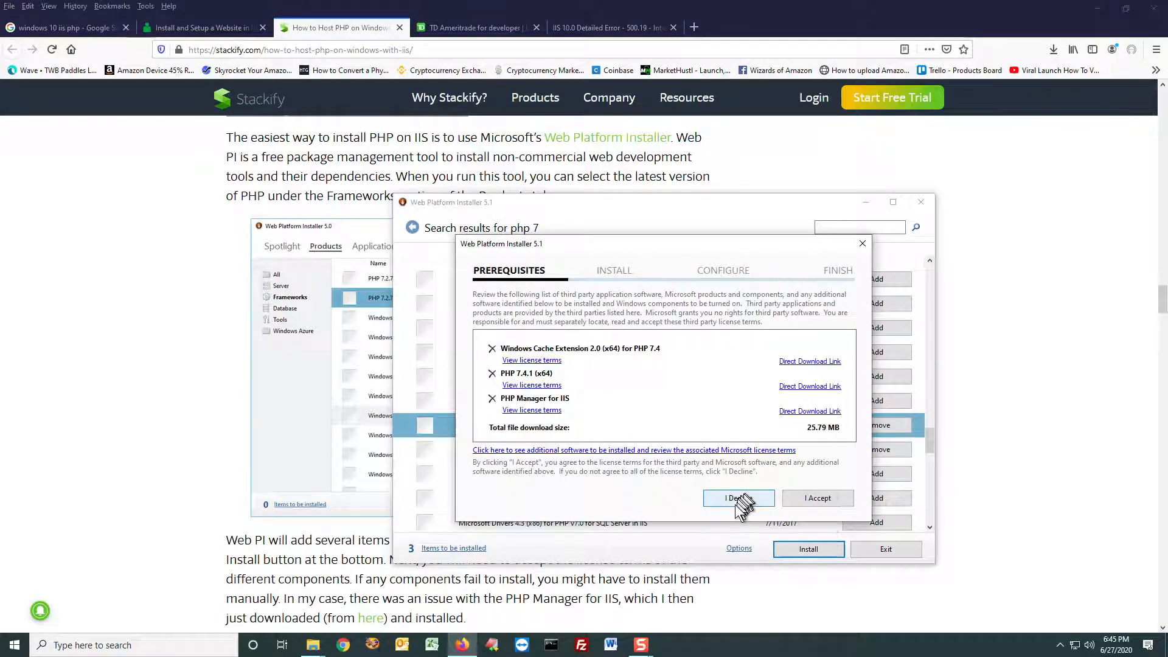
click(794, 500)
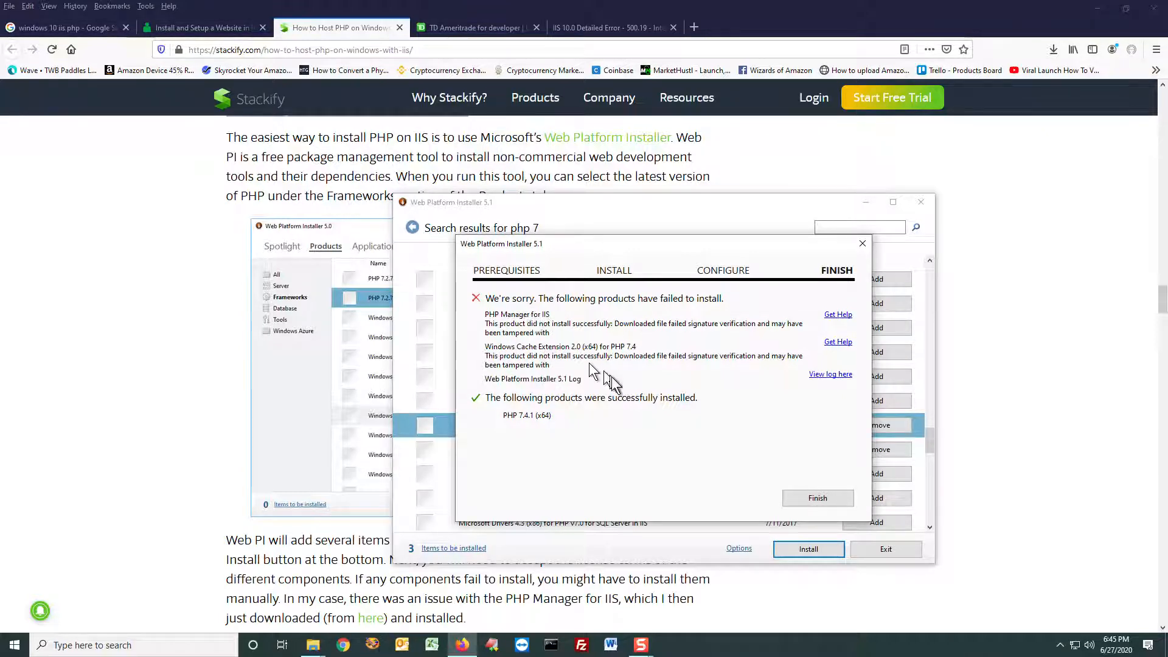
click(817, 498)
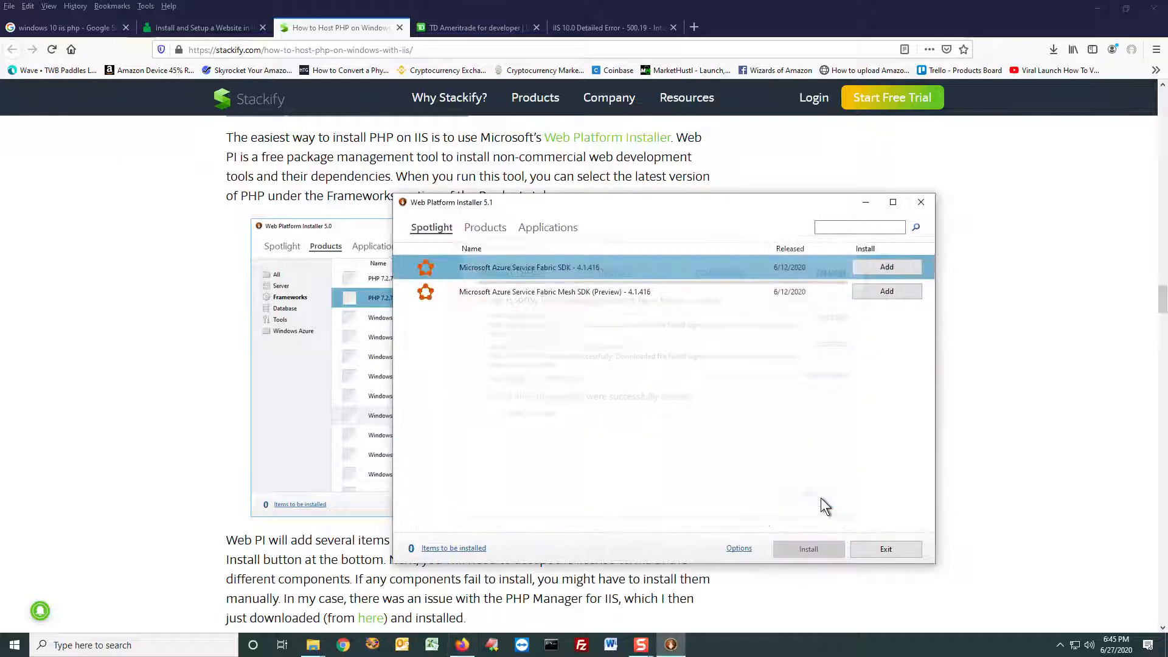
click(903, 552)
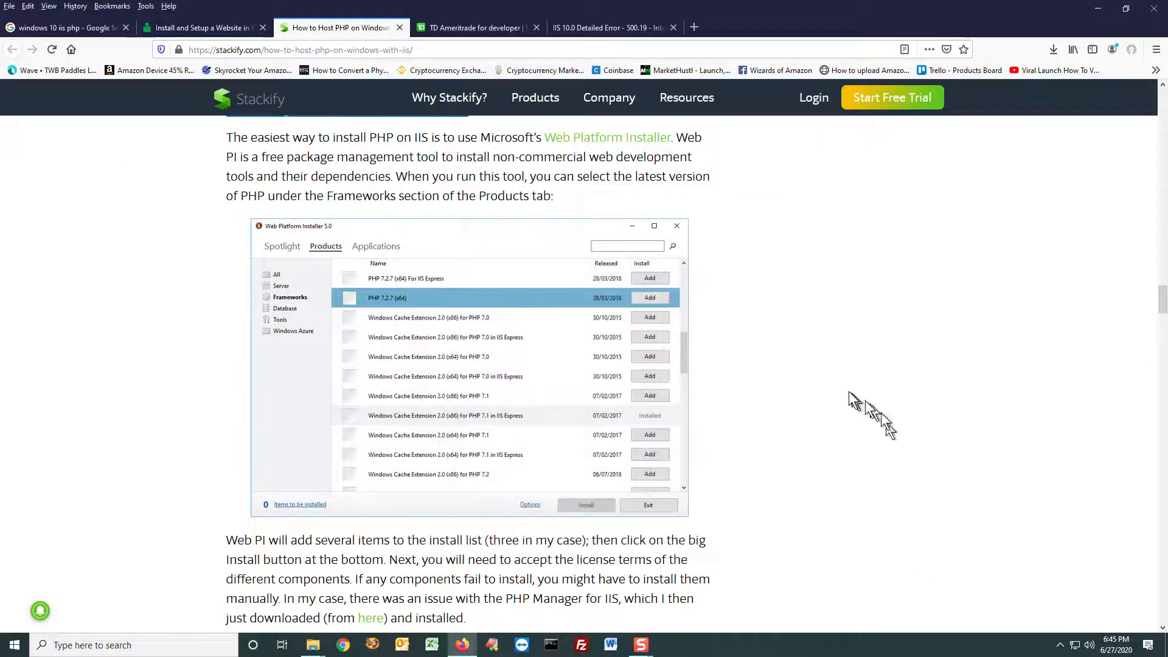
Step: Review the article's "Installing PHP on IIS manually" section and continue to its "Configuring PHP on IIS" instructions
scroll(827, 389, down, 5)
scroll(815, 386, down, 3)
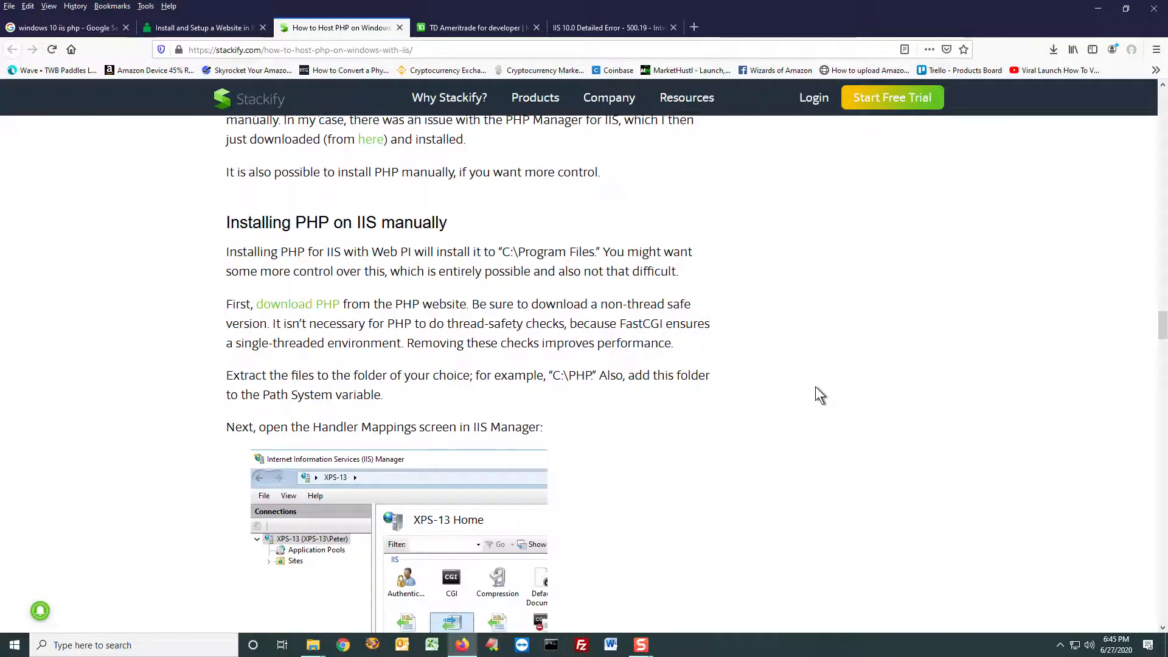
scroll(651, 331, down, 1)
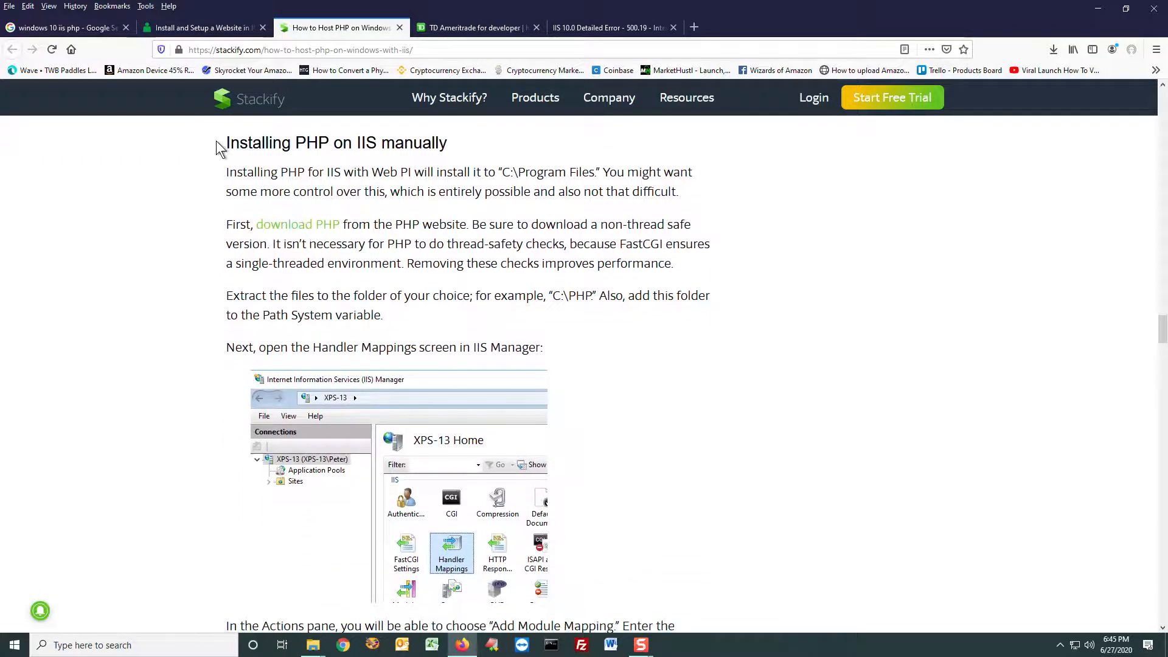
drag(236, 145, 470, 152)
scroll(468, 182, down, 6)
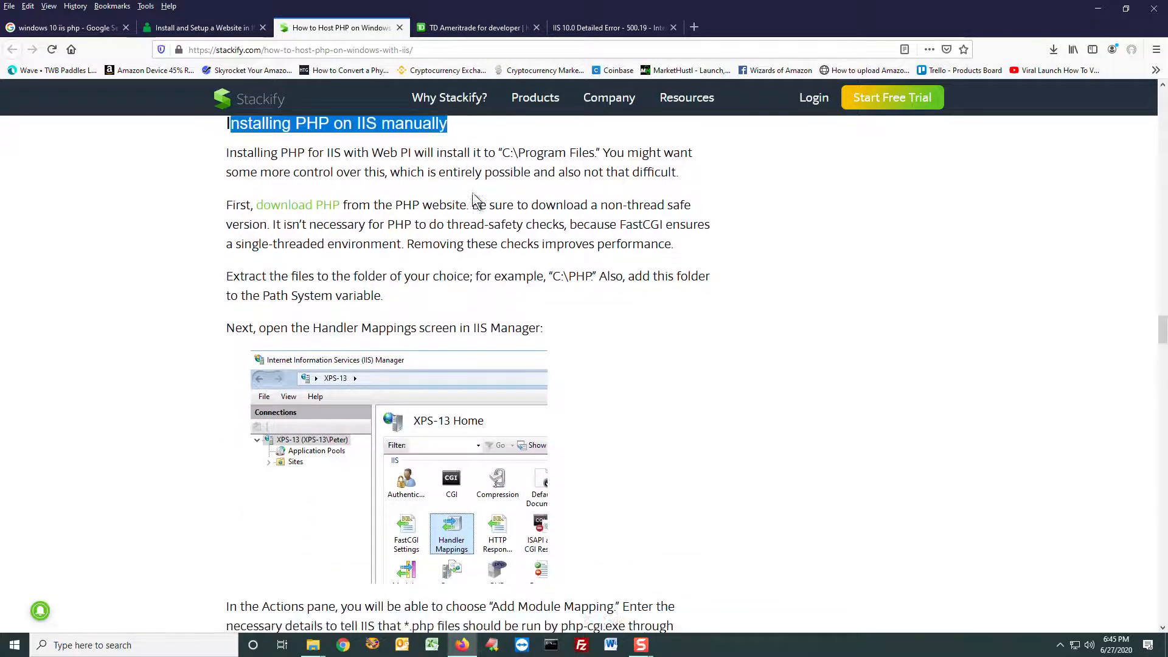
scroll(477, 239, down, 5)
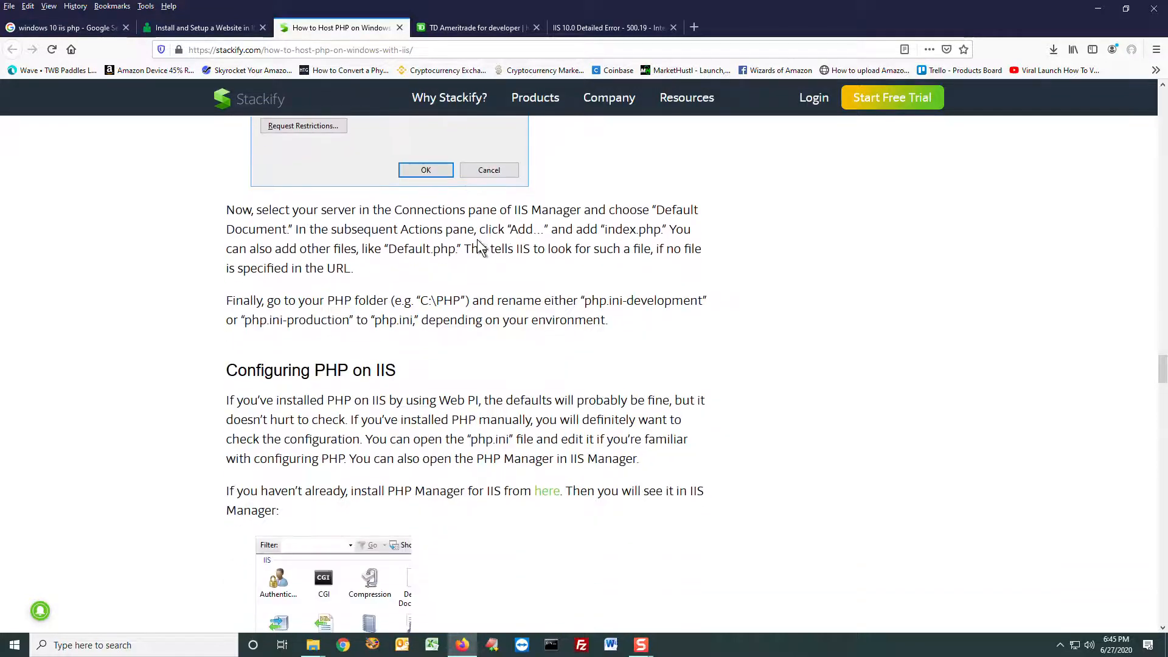
scroll(478, 240, up, 7)
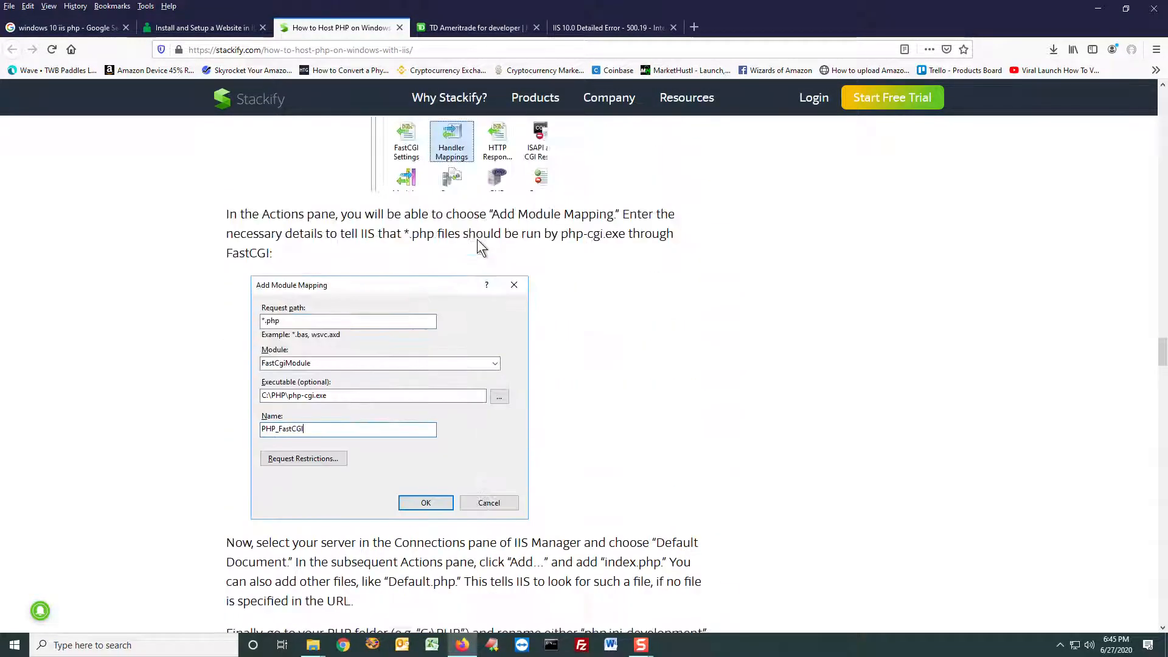
scroll(478, 240, down, 6)
scroll(477, 239, down, 3)
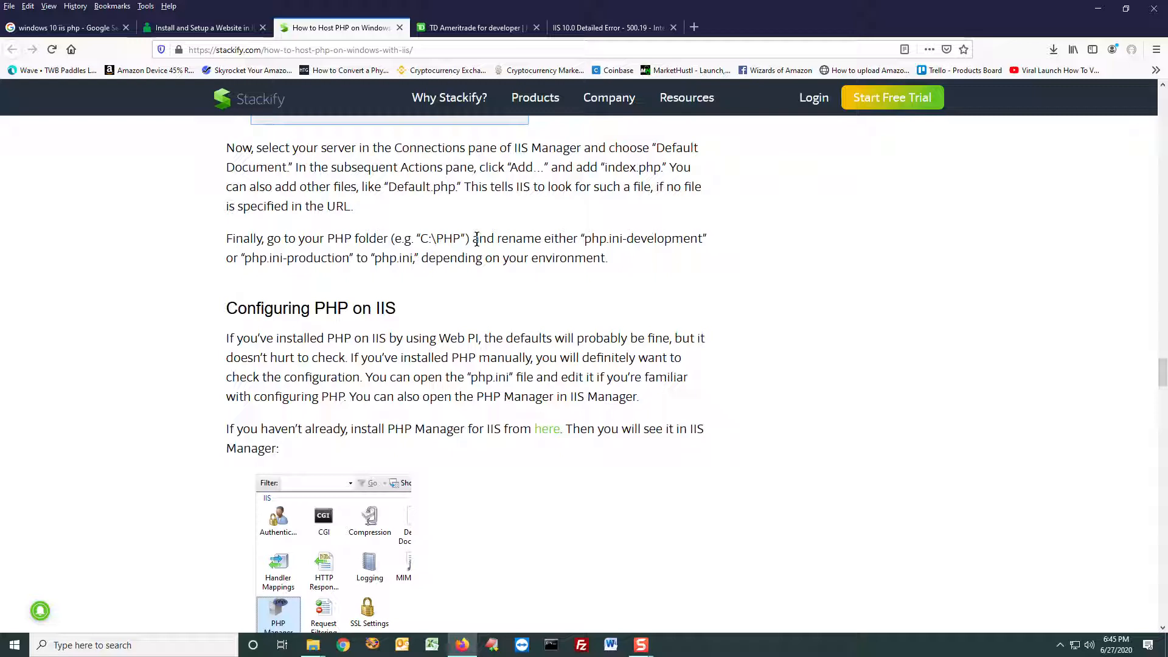
scroll(531, 355, down, 3)
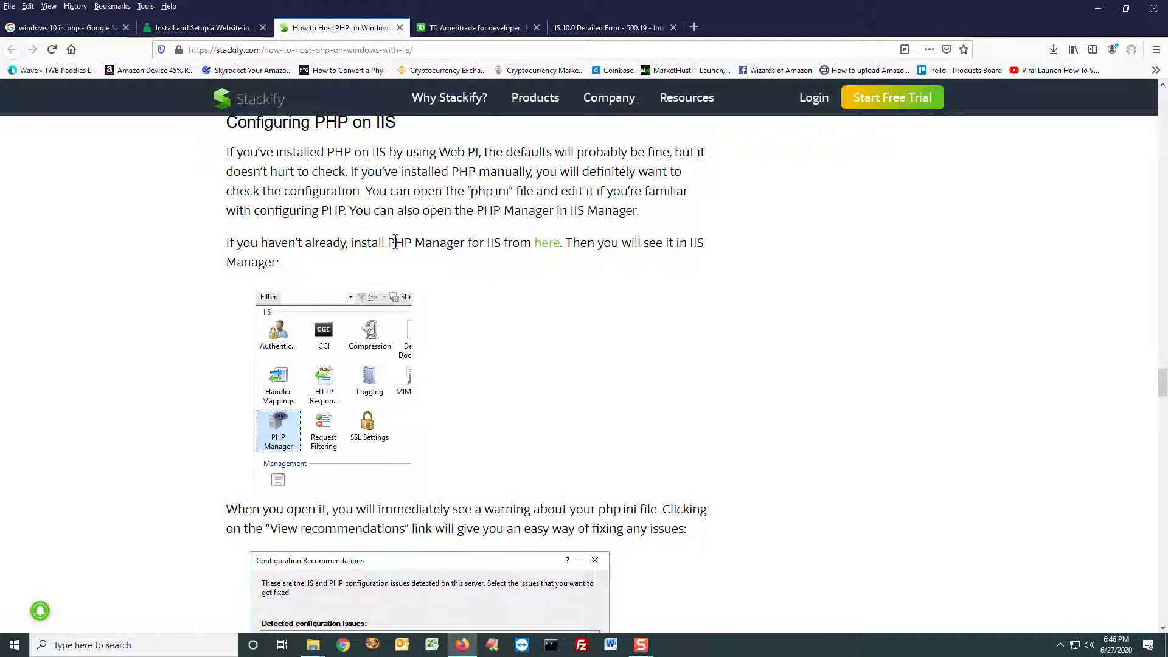
Step: Open the article's PHP Manager for IIS link and start downloading PHP Manager 1.5.0 for IIS 10, accepting the community download notice
drag(388, 242, 464, 244)
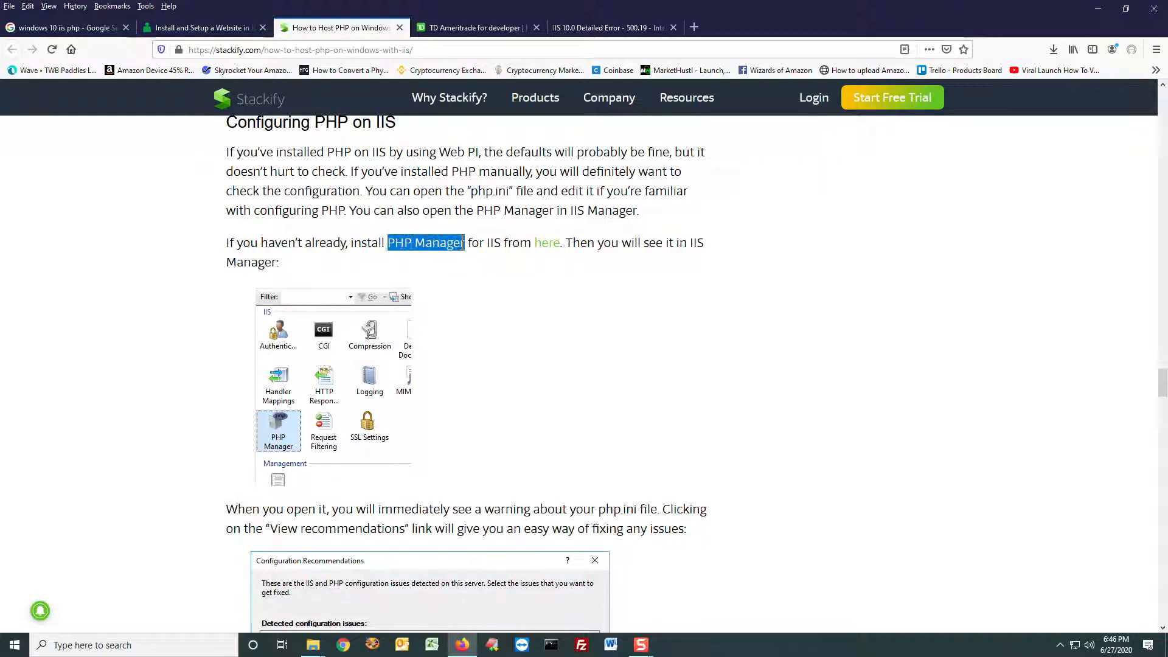
middle_click(547, 243)
click(458, 29)
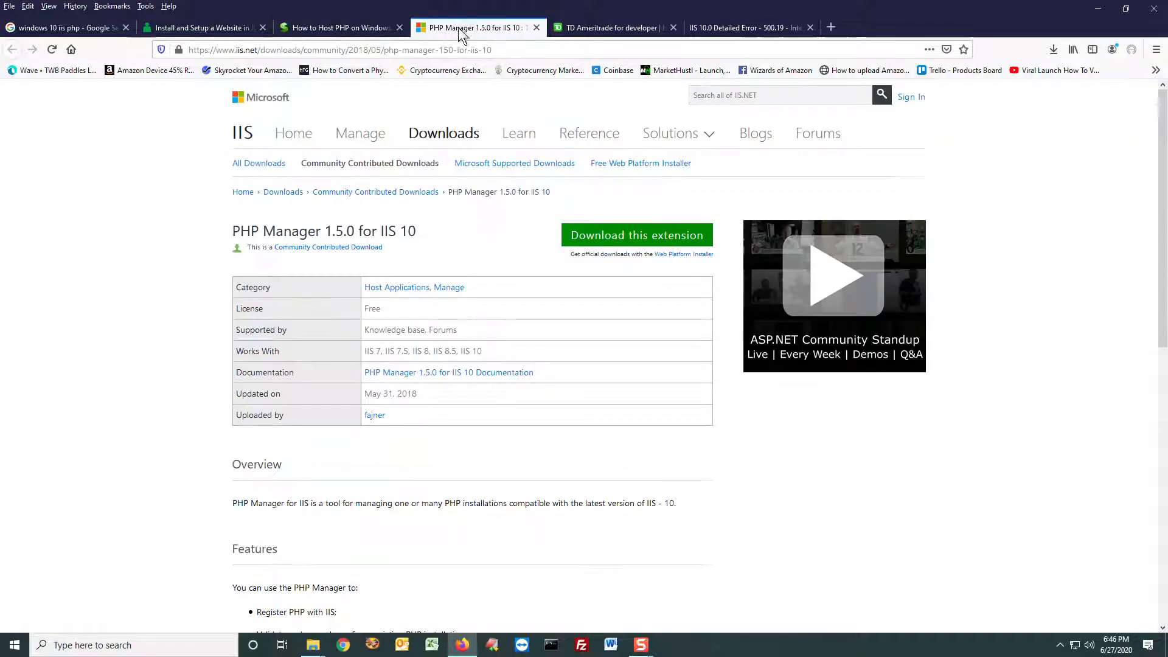
click(630, 235)
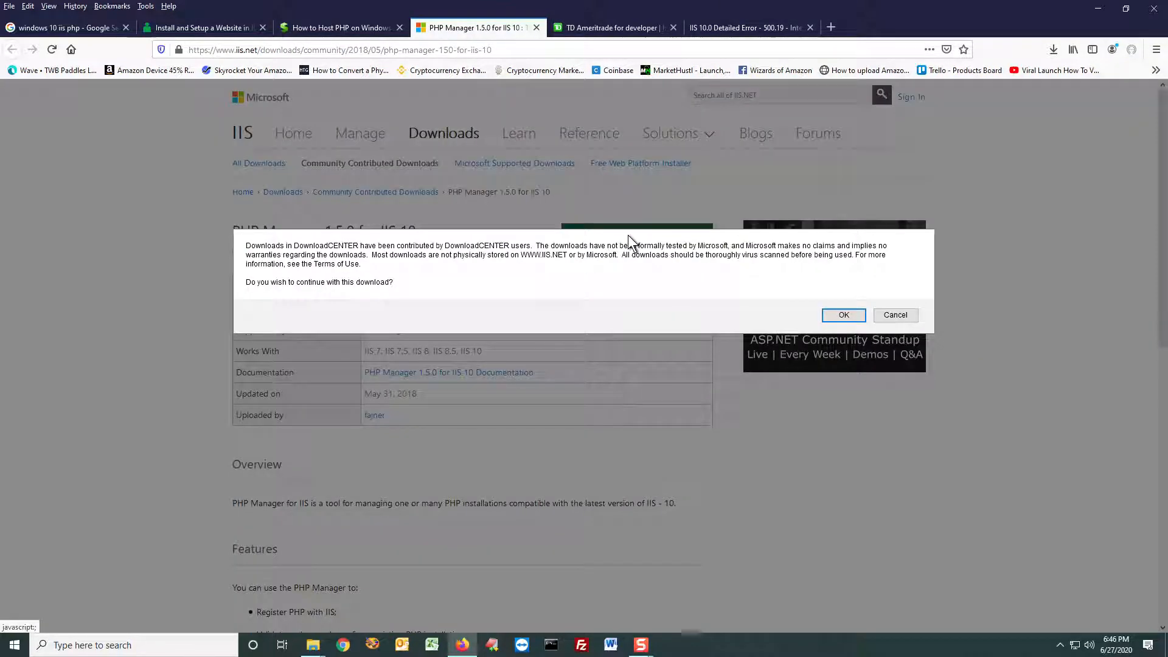
click(844, 315)
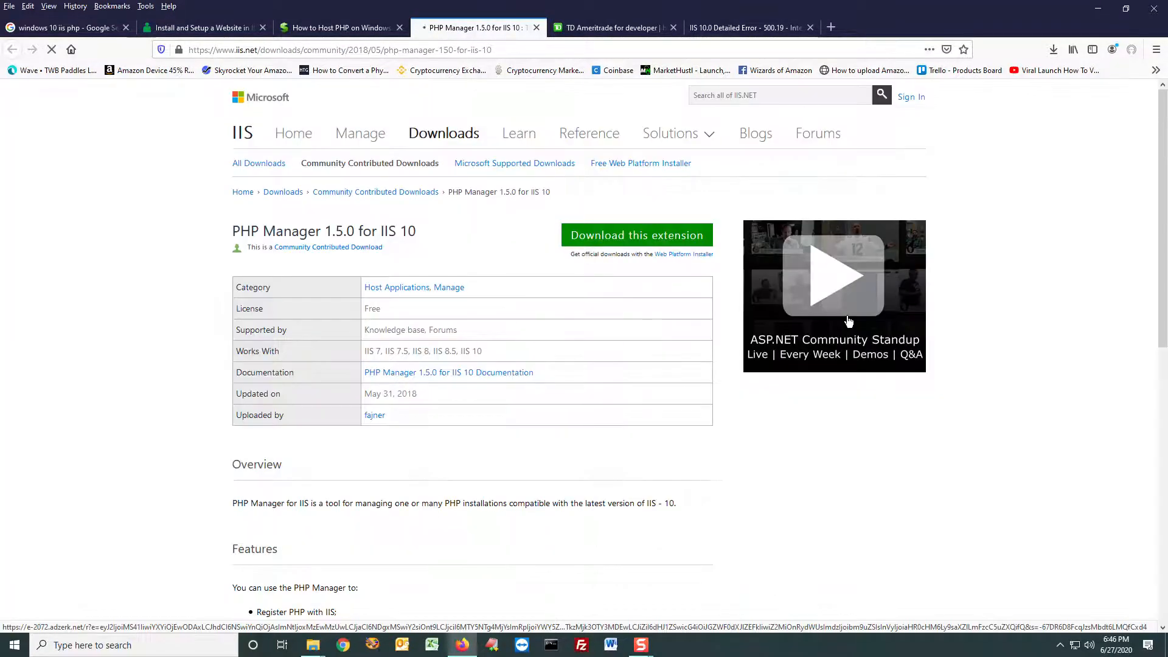
Step: Save the PHP Manager 1.5.0 installer and launch the downloaded file, accepting the executable file warning
click(471, 471)
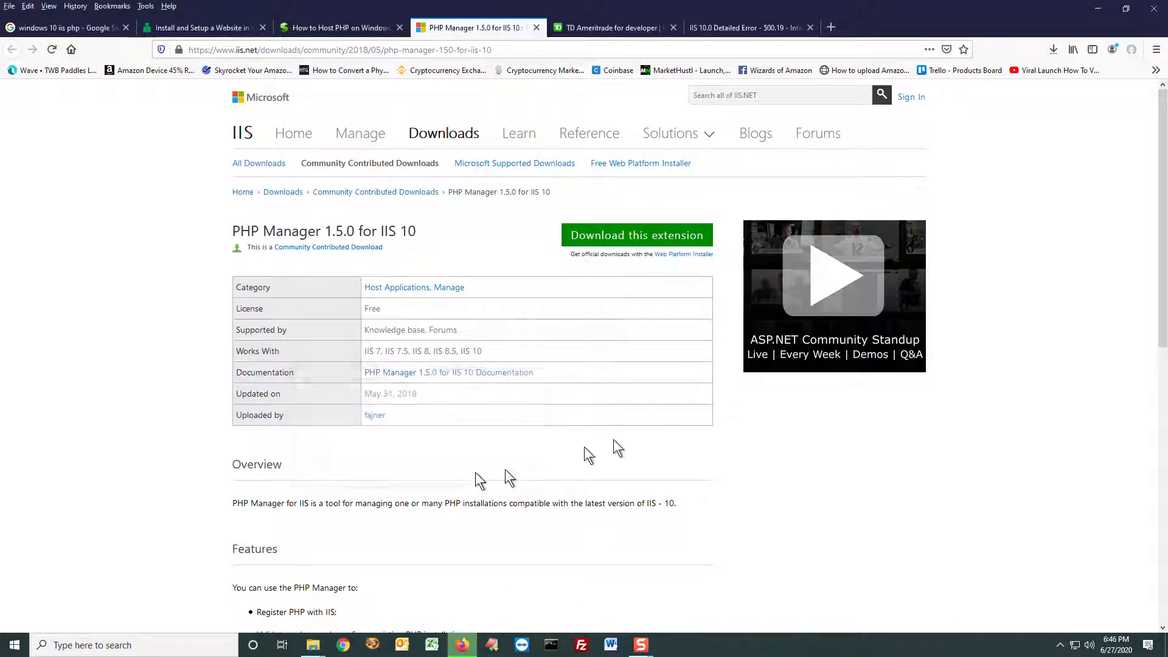
click(1052, 52)
click(915, 75)
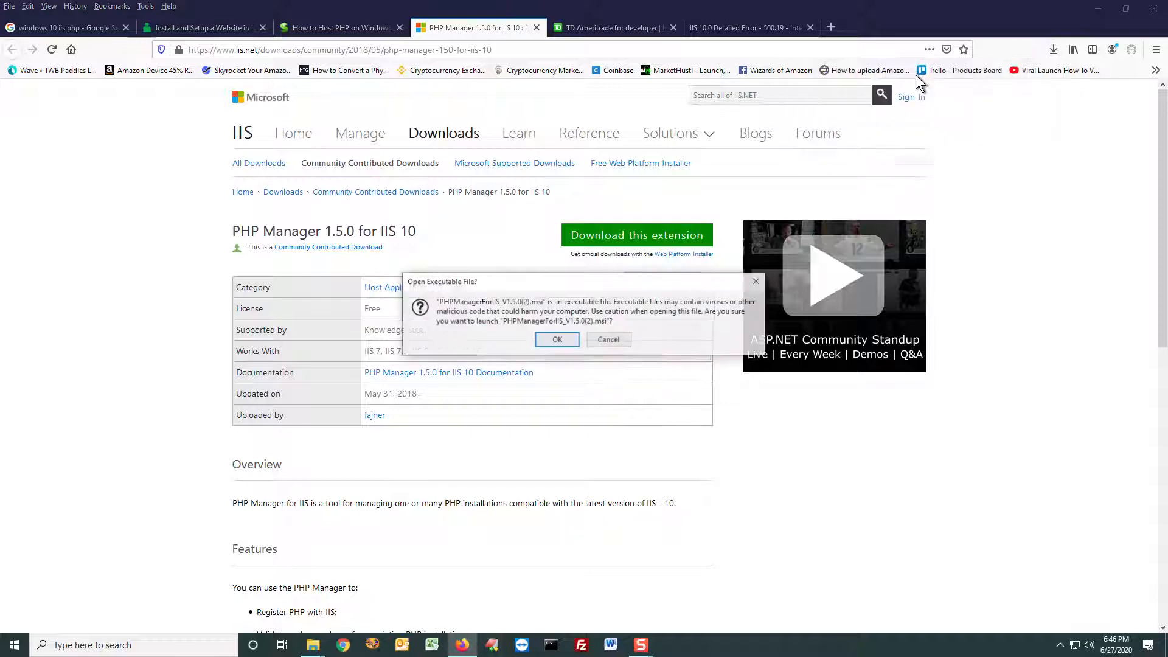
click(556, 340)
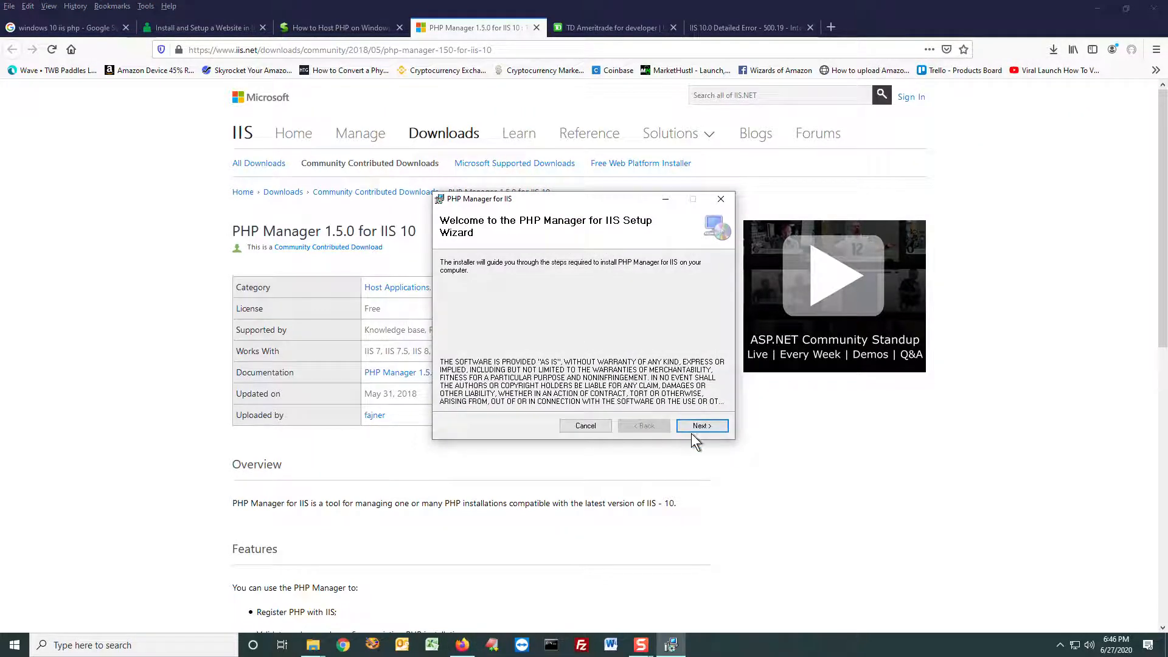
Step: Install PHP Manager for IIS with its setup wizard, agreeing to the license terms, and close the finished wizard
click(693, 428)
click(574, 401)
click(692, 425)
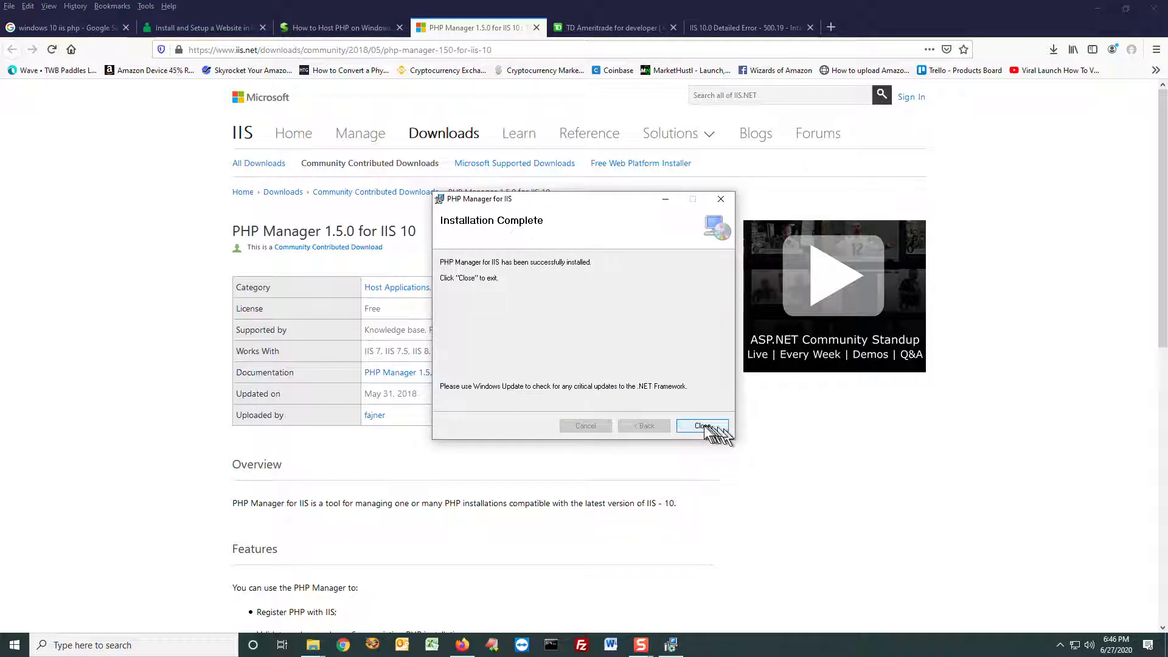
click(702, 425)
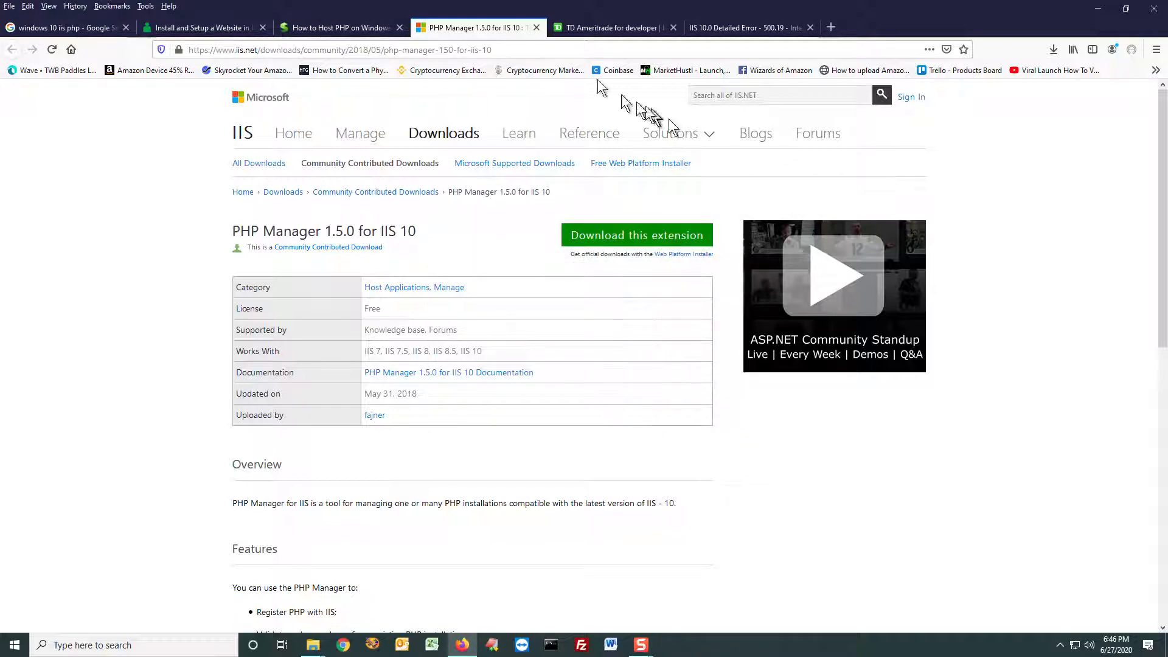
Step: Close the PHP Manager download page and review the Stackify article's remaining sections on PHP configuration, WinCache, installation testing and the Drupal example
click(535, 27)
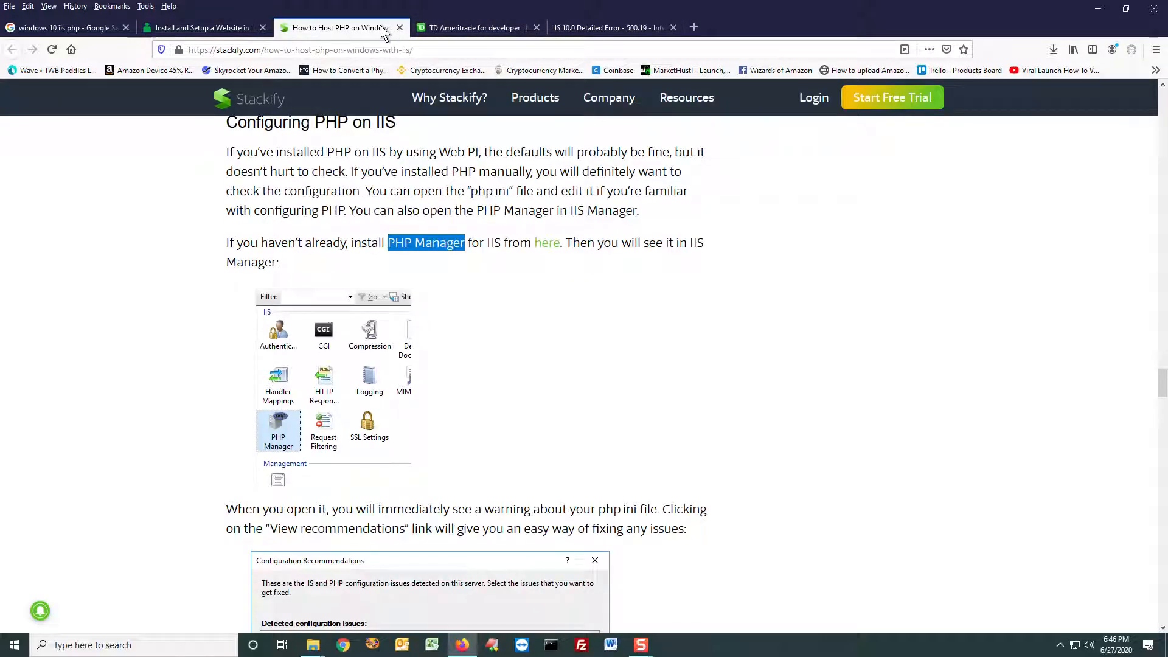
scroll(448, 255, down, 4)
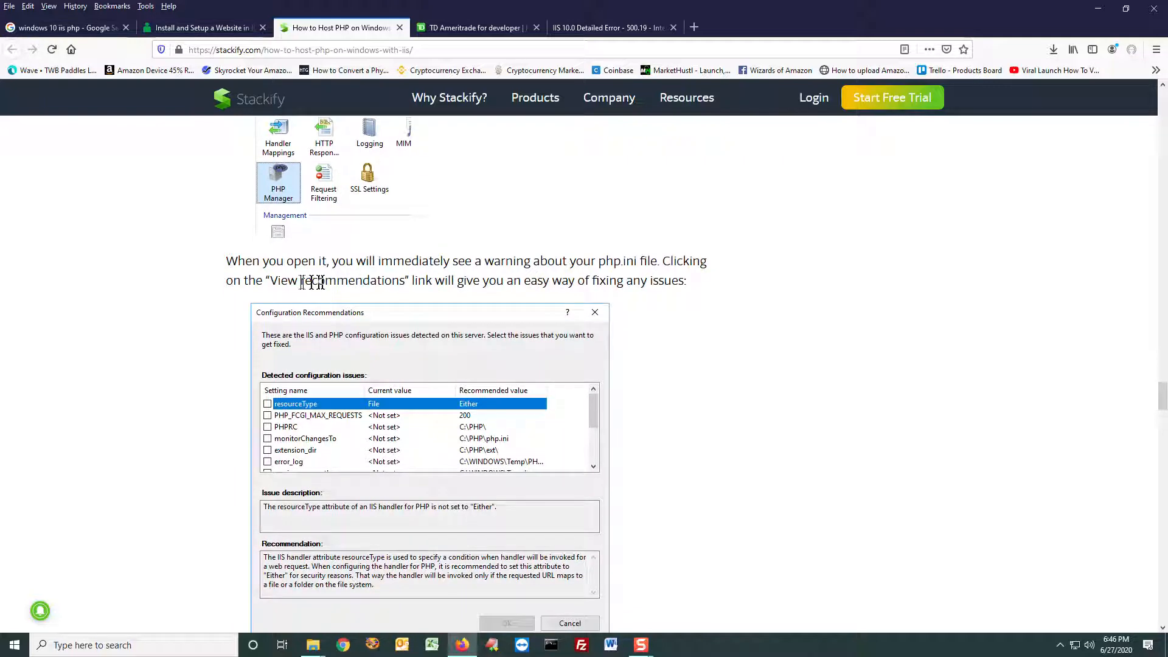
scroll(301, 278, down, 1)
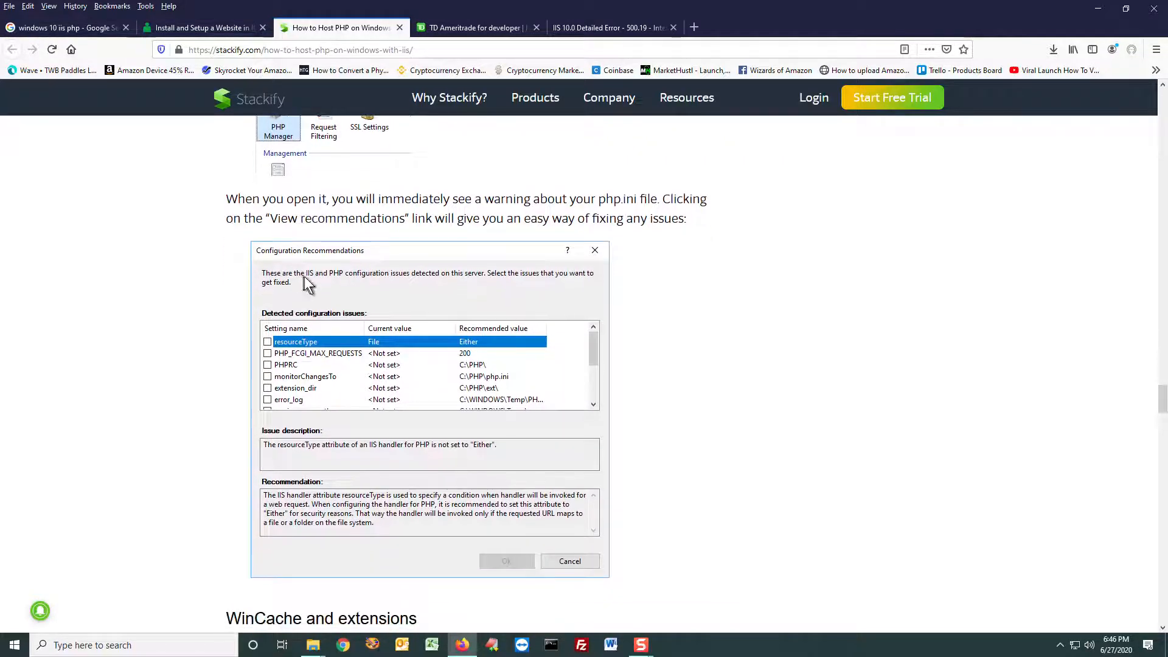
scroll(334, 275, down, 7)
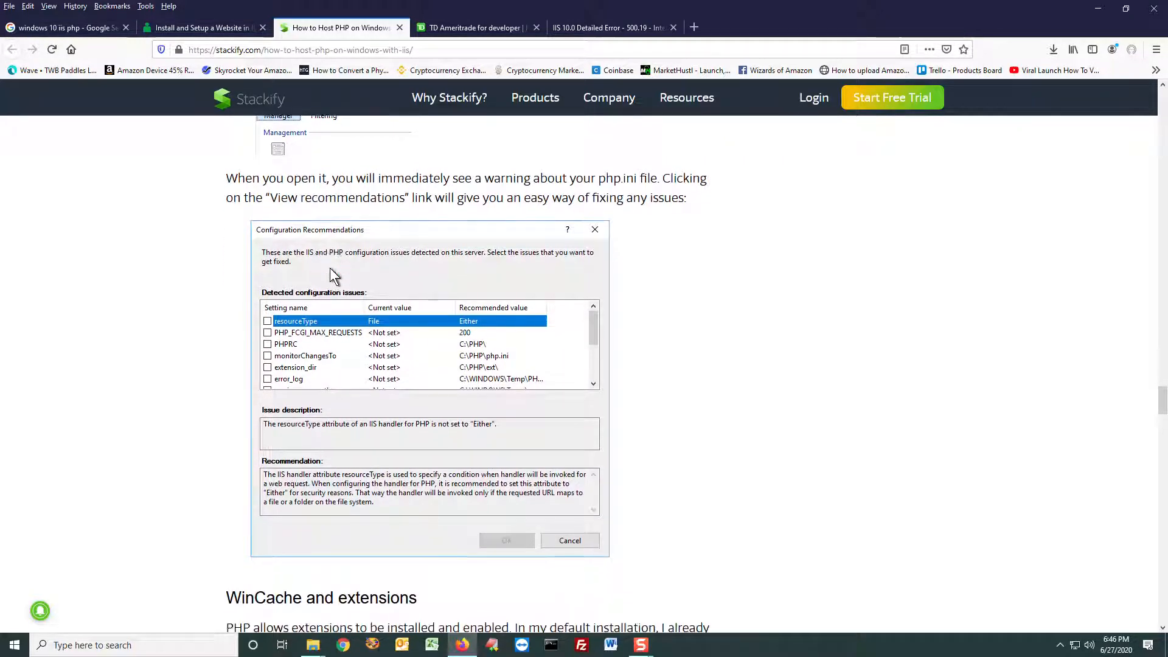
scroll(330, 268, down, 10)
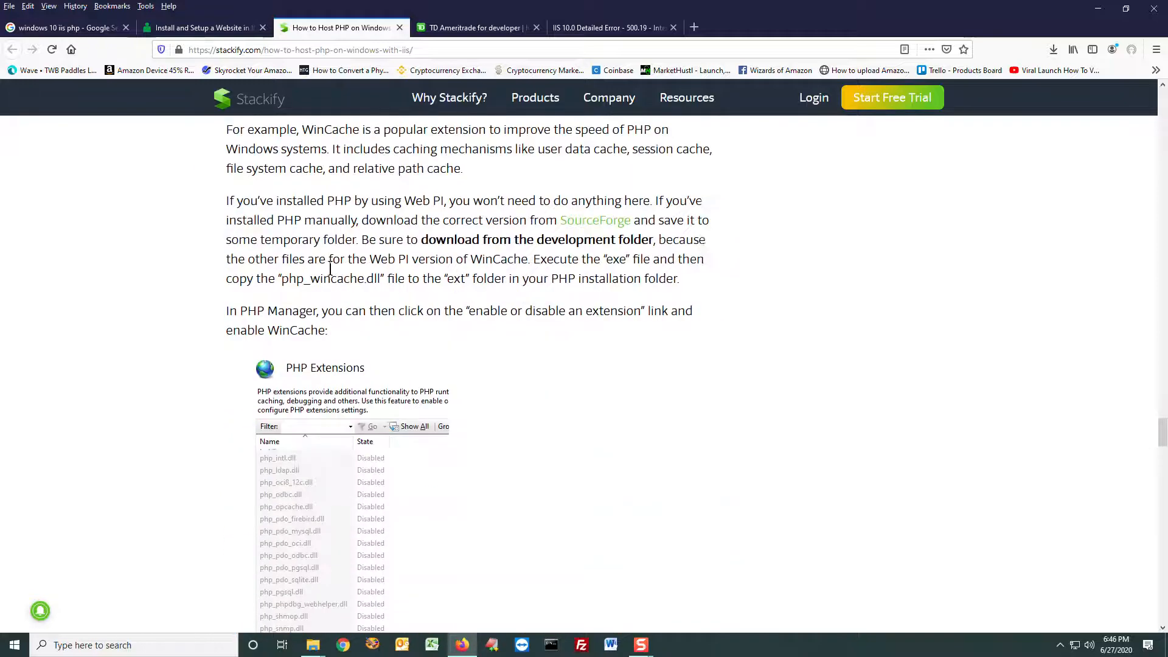
scroll(330, 268, down, 12)
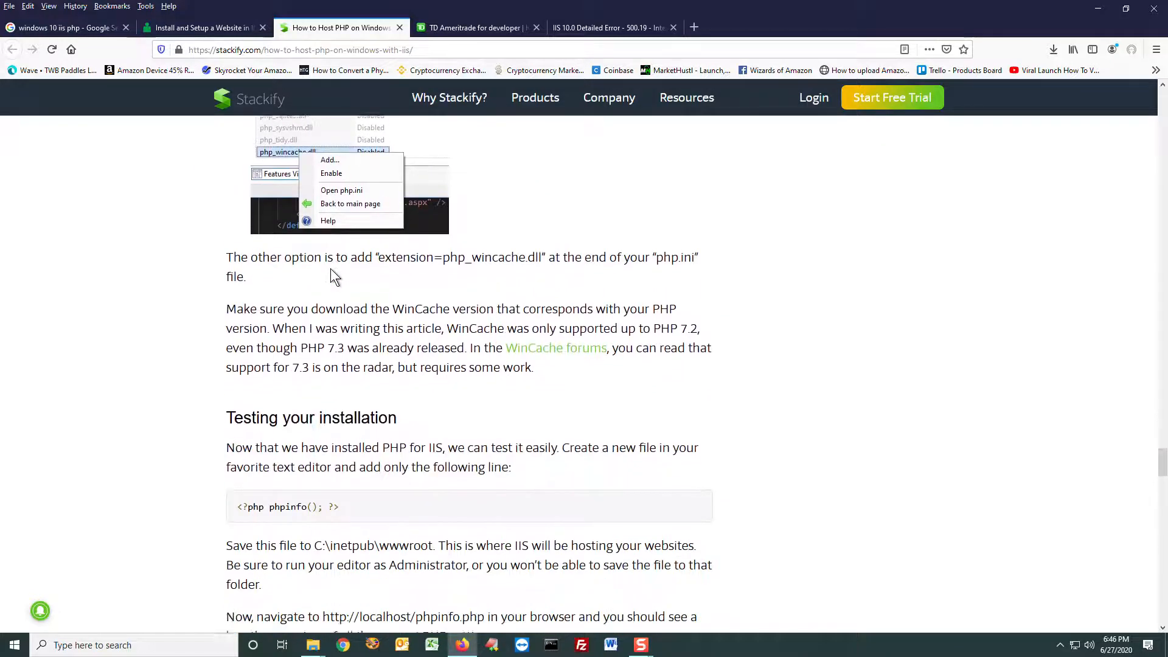
scroll(330, 269, down, 4)
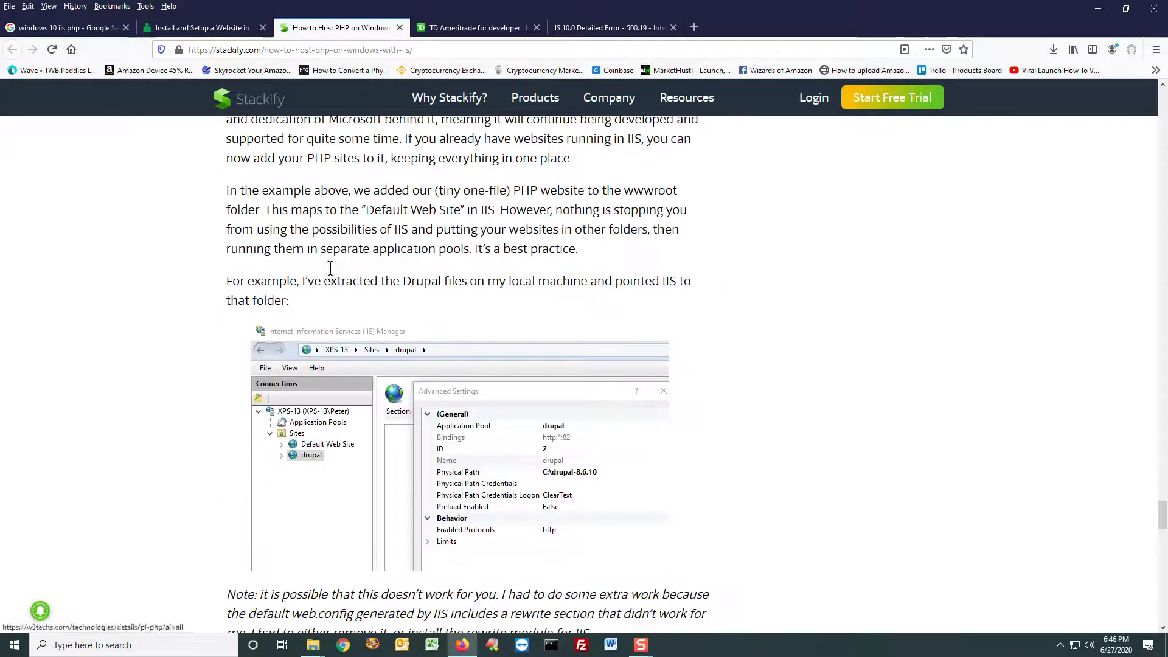
scroll(368, 287, down, 3)
scroll(369, 292, down, 3)
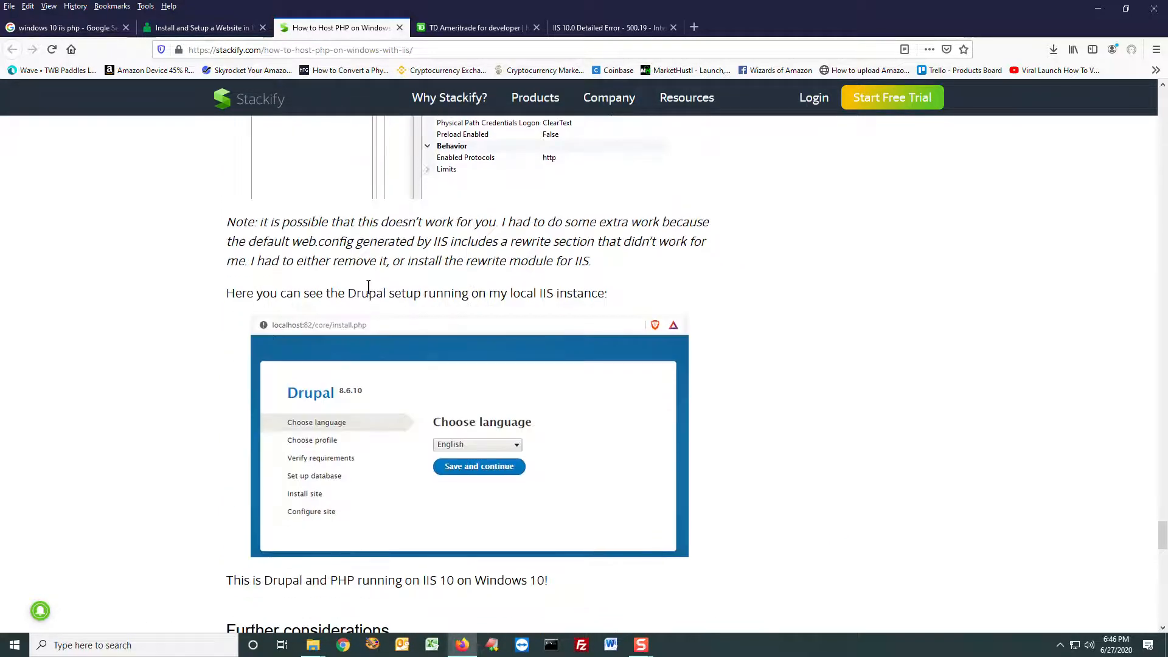
Step: Search Windows for "iis", open Internet Information Services (IIS) Manager, minimise the browser and reposition the manager window
click(141, 646)
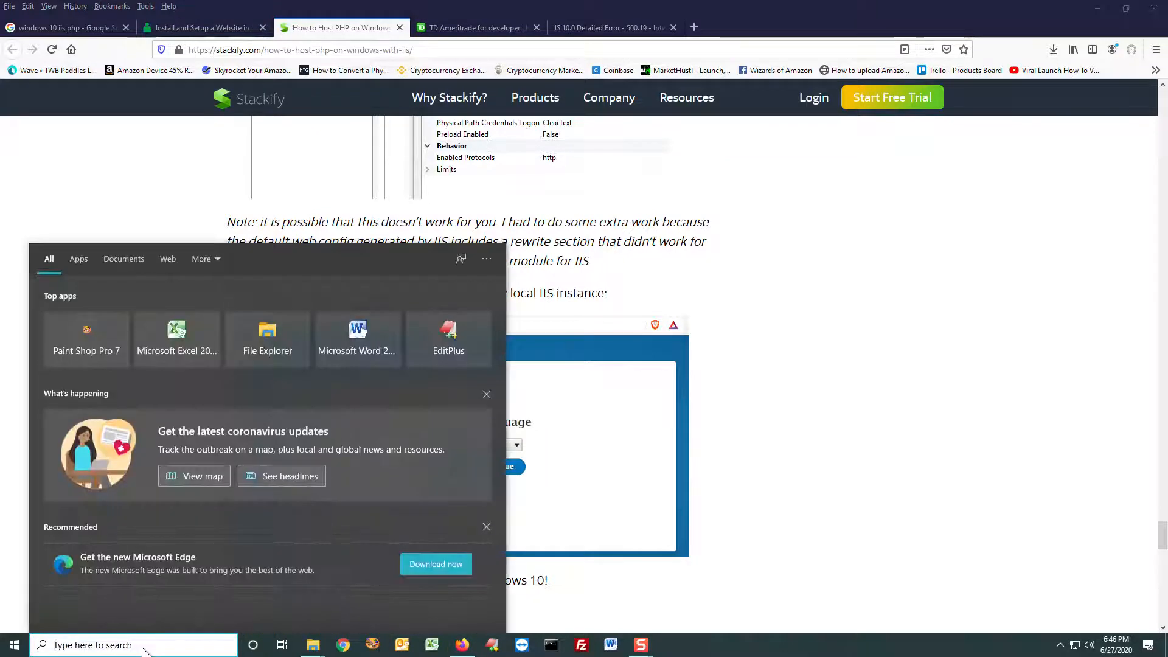
text(iis)
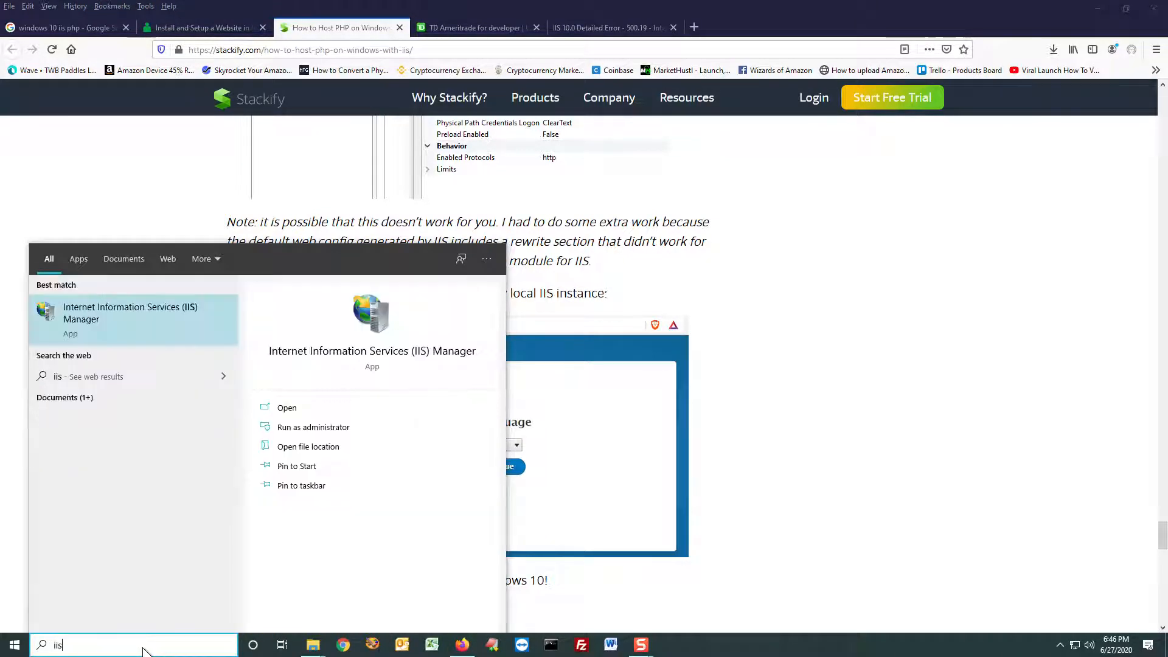
click(119, 312)
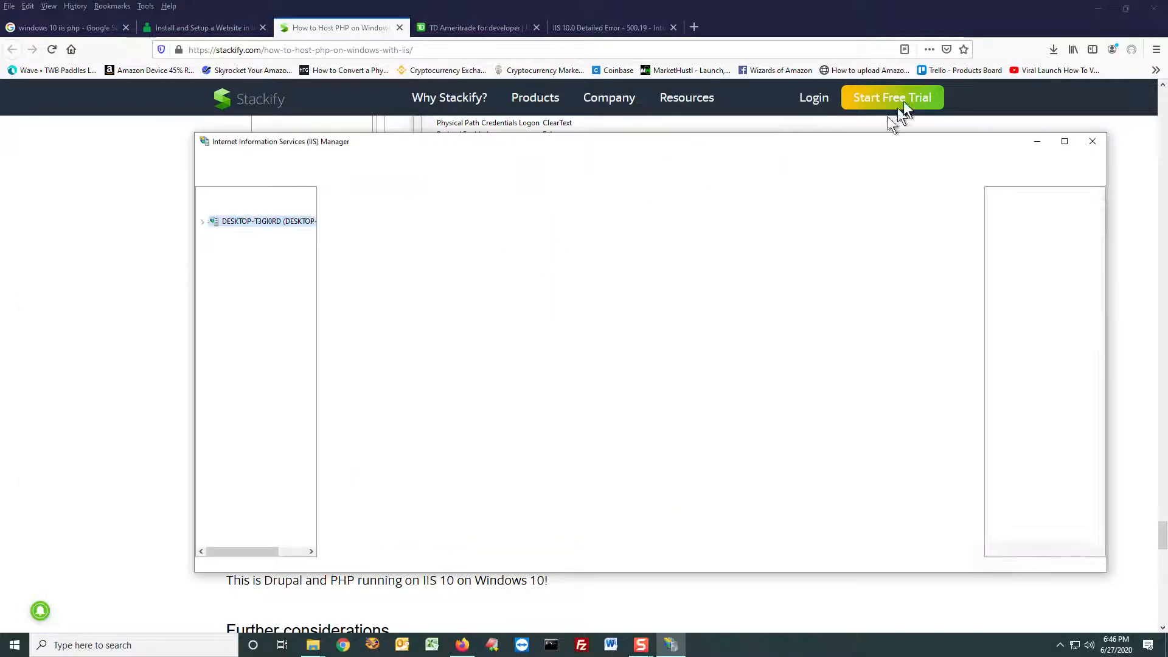
click(1098, 9)
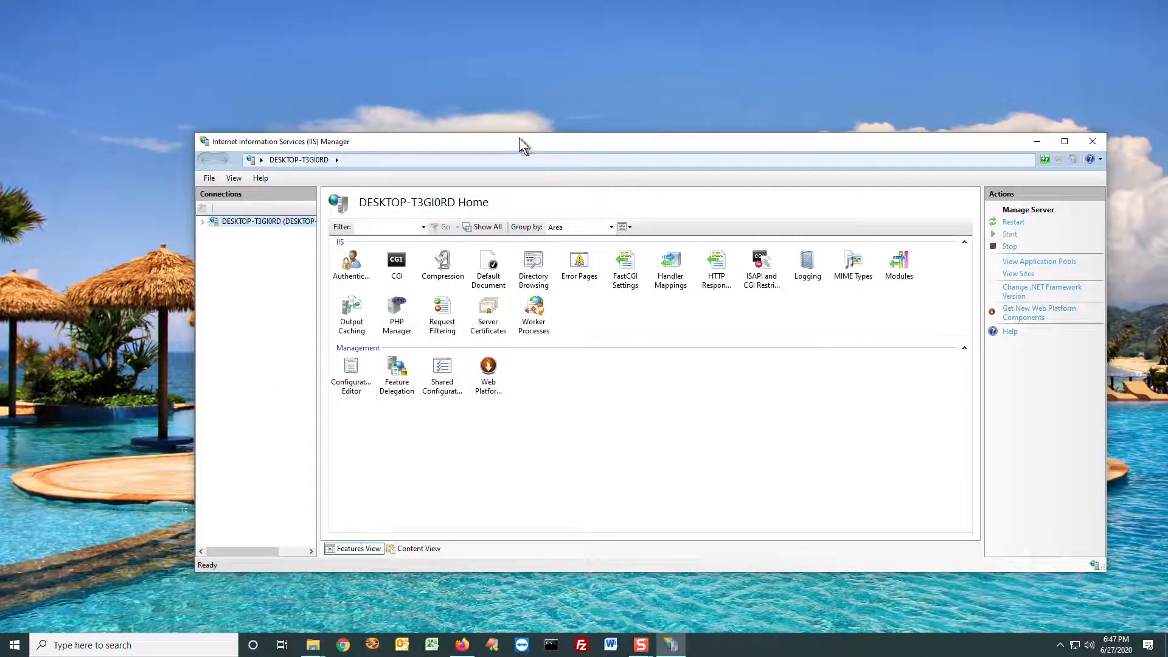
drag(520, 138, 474, 87)
Step: Expand the server and its Sites node, view the Default Web Site's features and return to the server's home page
click(158, 170)
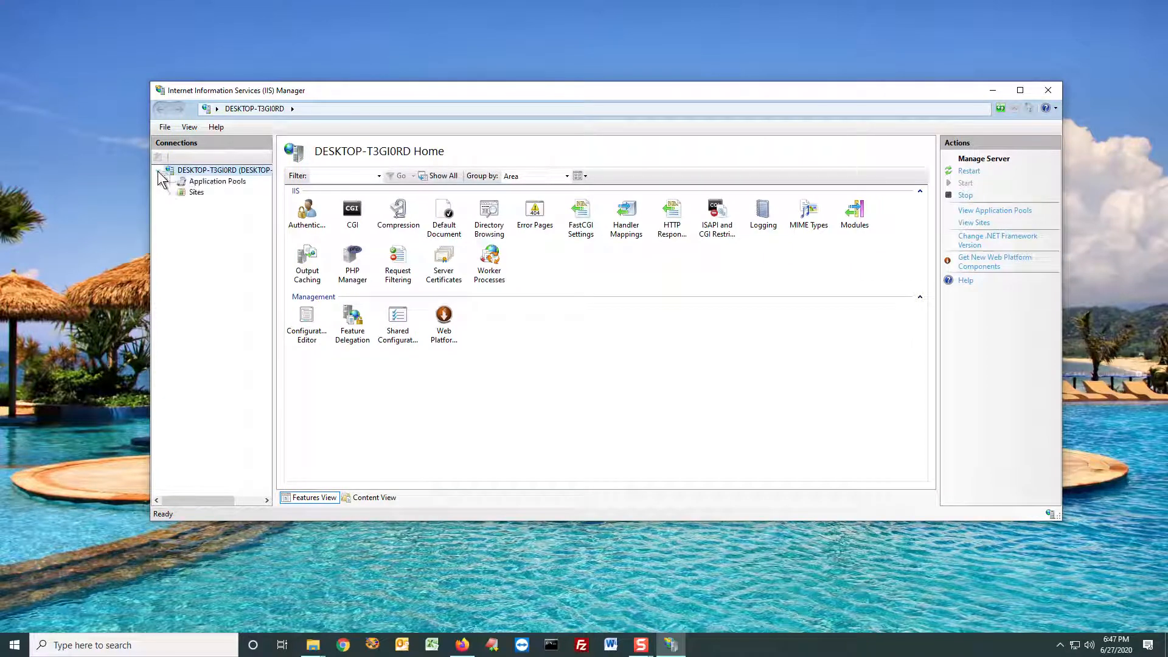
click(170, 192)
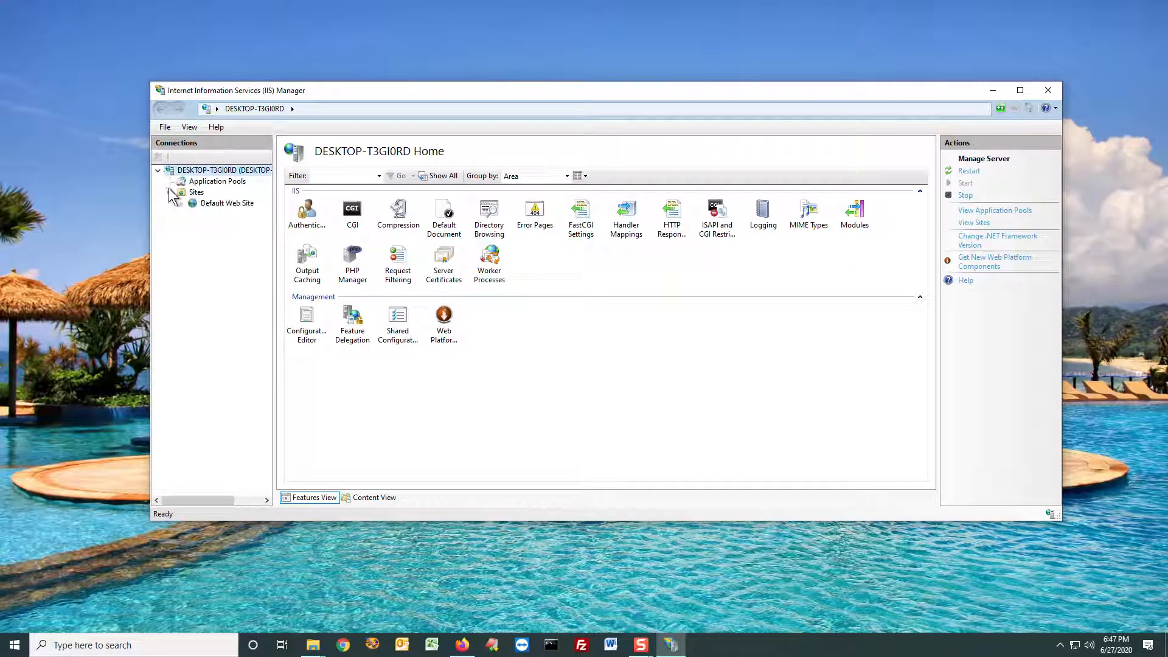
click(226, 203)
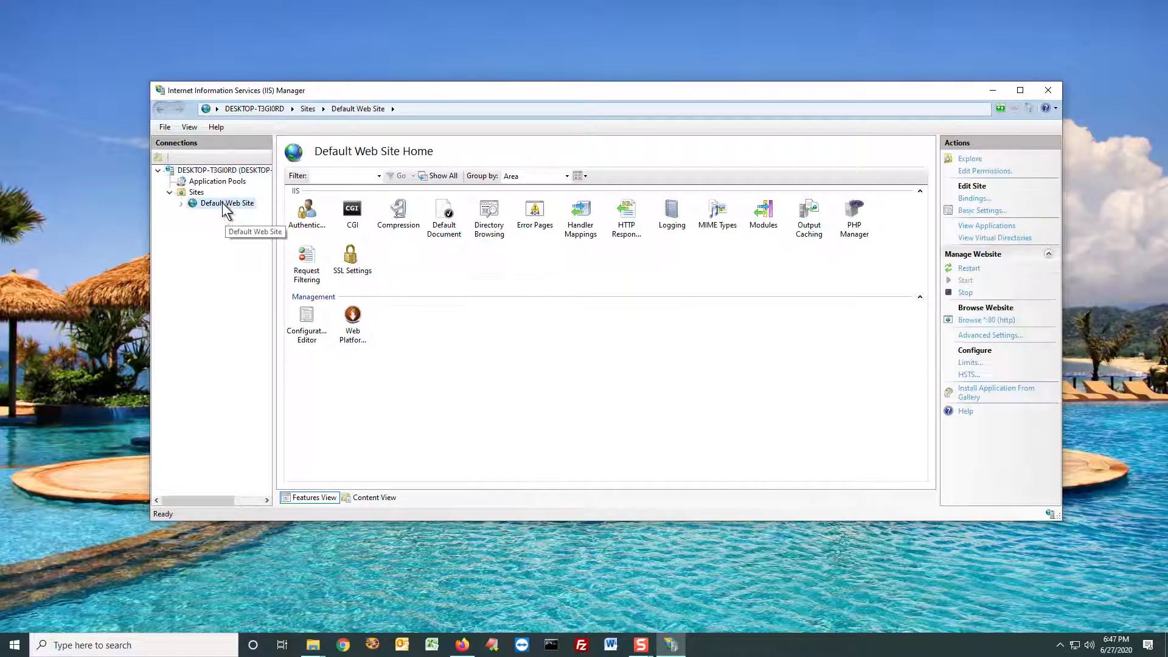
click(226, 171)
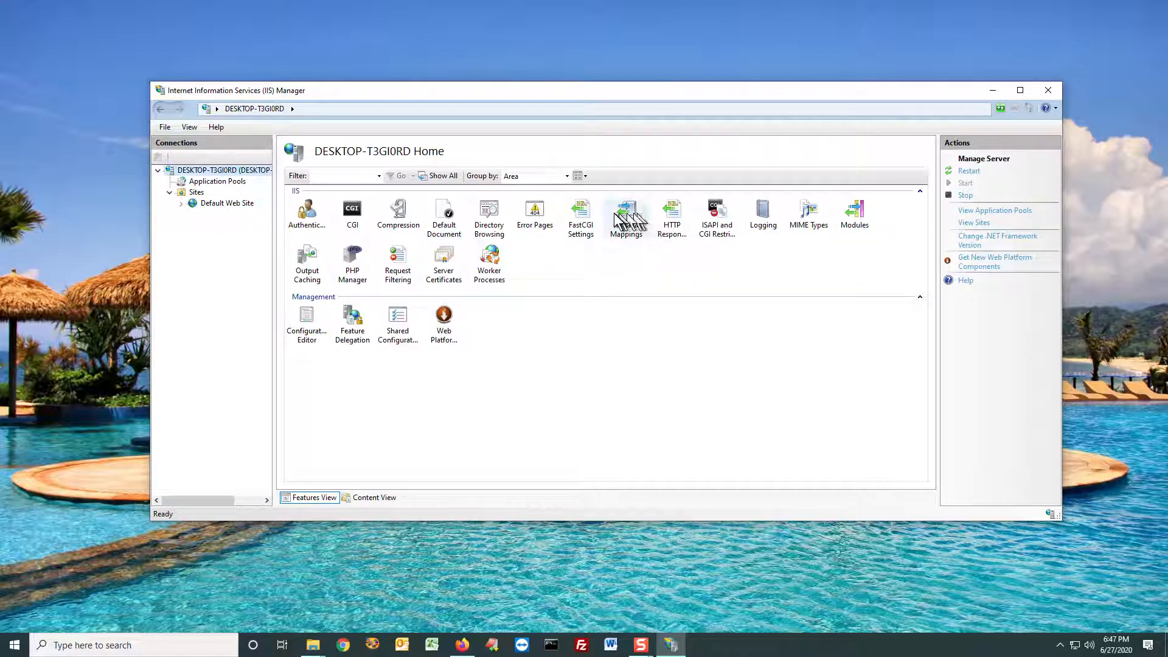
Step: Check the server's FastCGI Settings for the PHP 7.4 php-cgi.exe entry and return to the server's home page
click(582, 210)
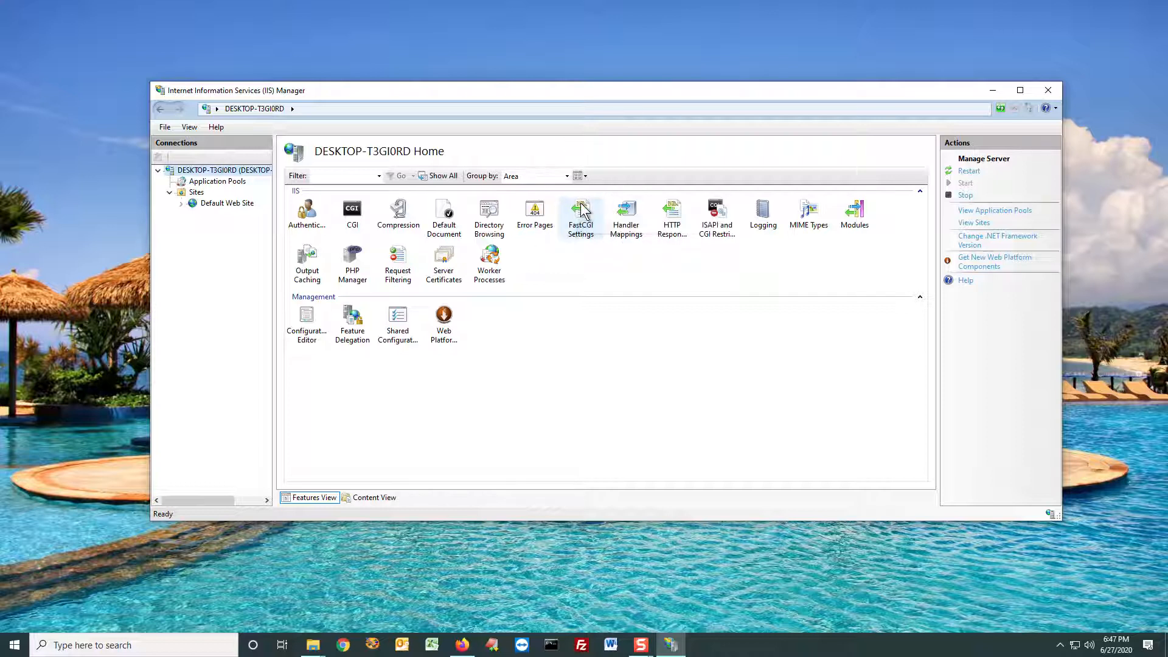
double_click(582, 210)
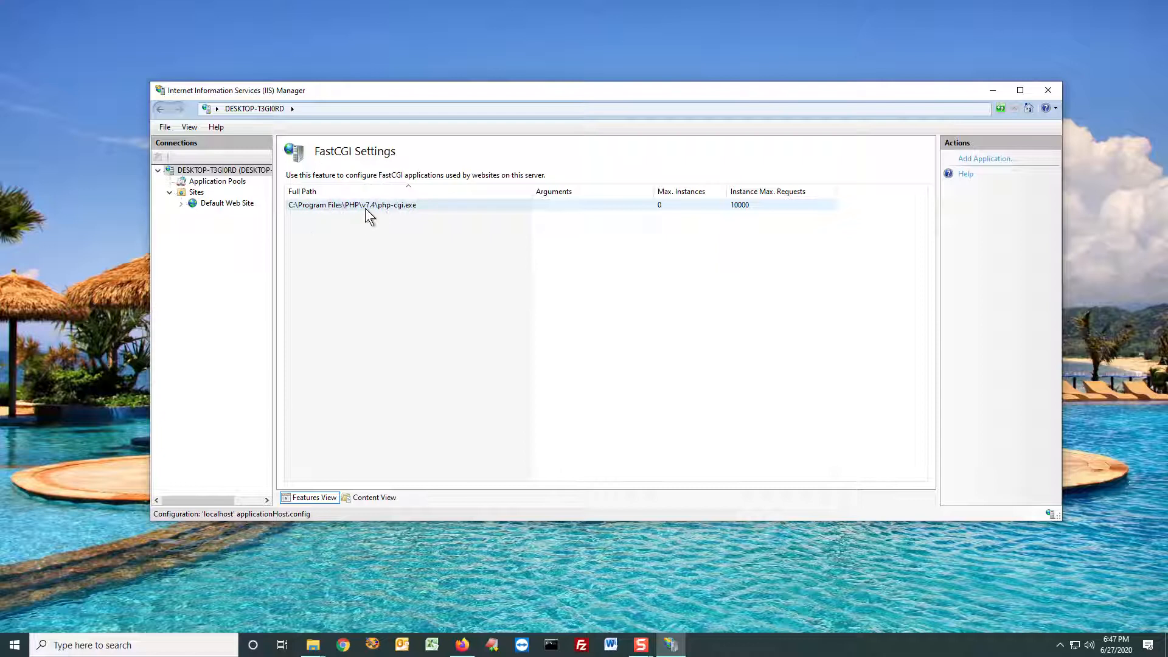
click(224, 170)
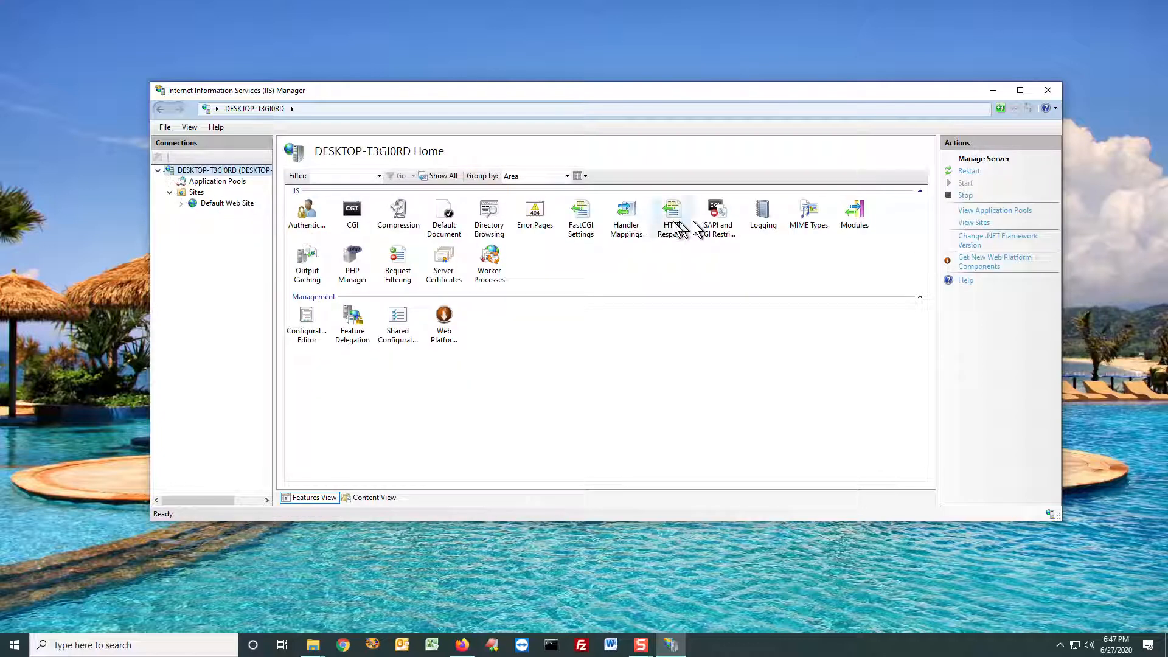
Step: Inspect the executable path of the PHP_via_FastCGI handler mapping, cancel without editing it and return to the server's home page
click(627, 219)
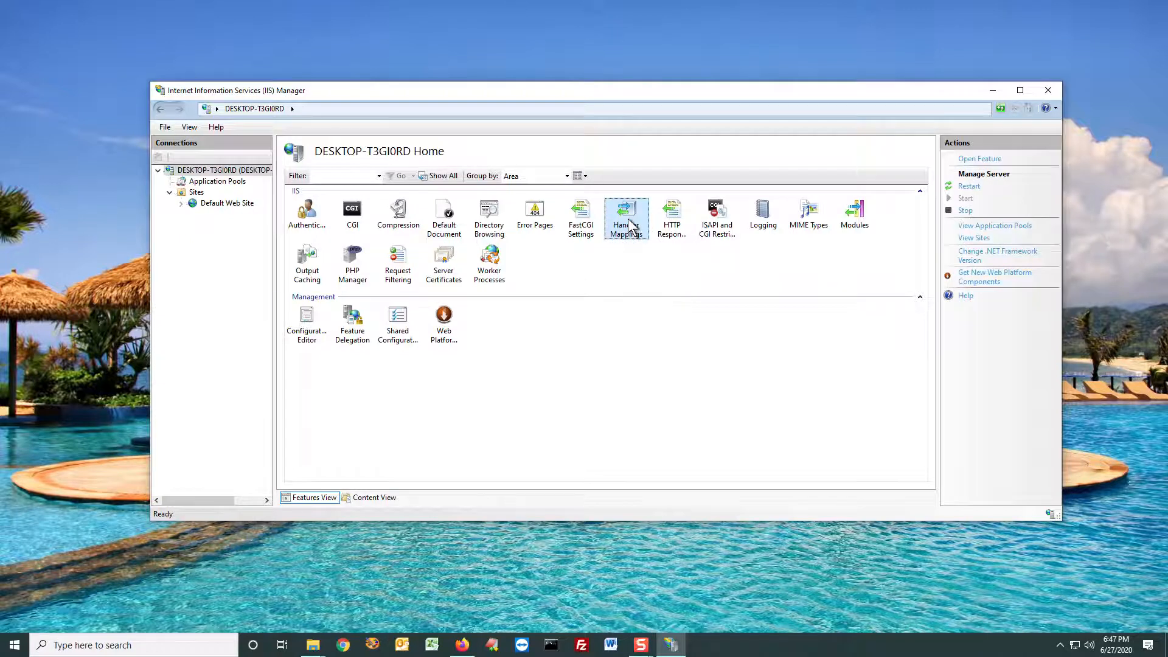
double_click(631, 231)
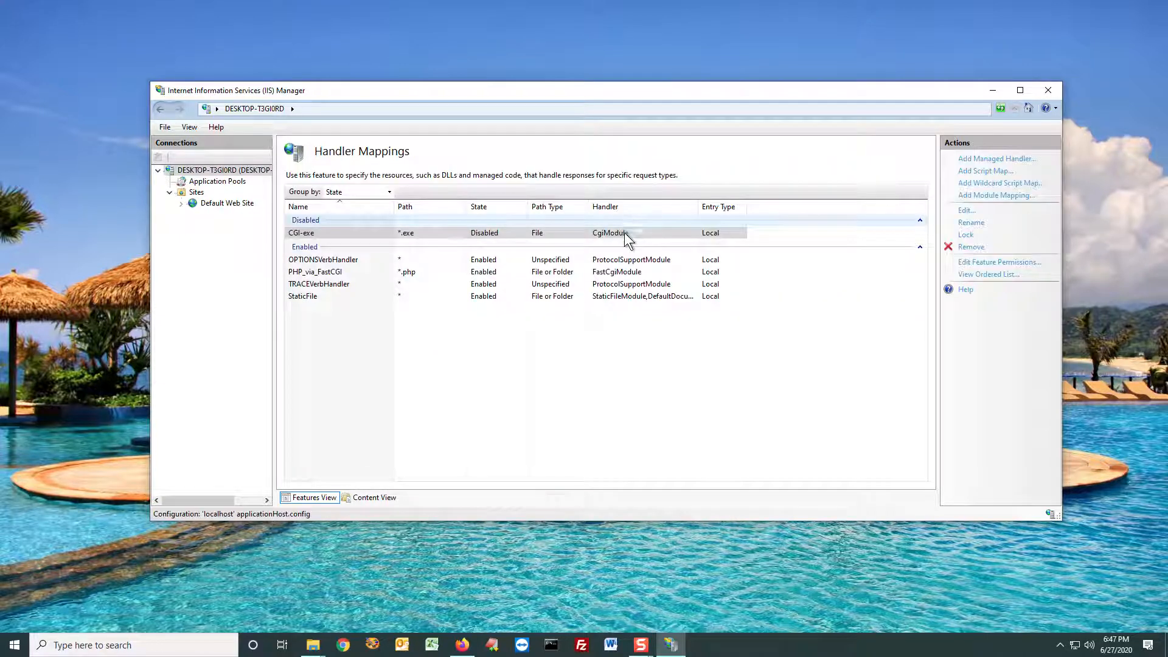
double_click(333, 272)
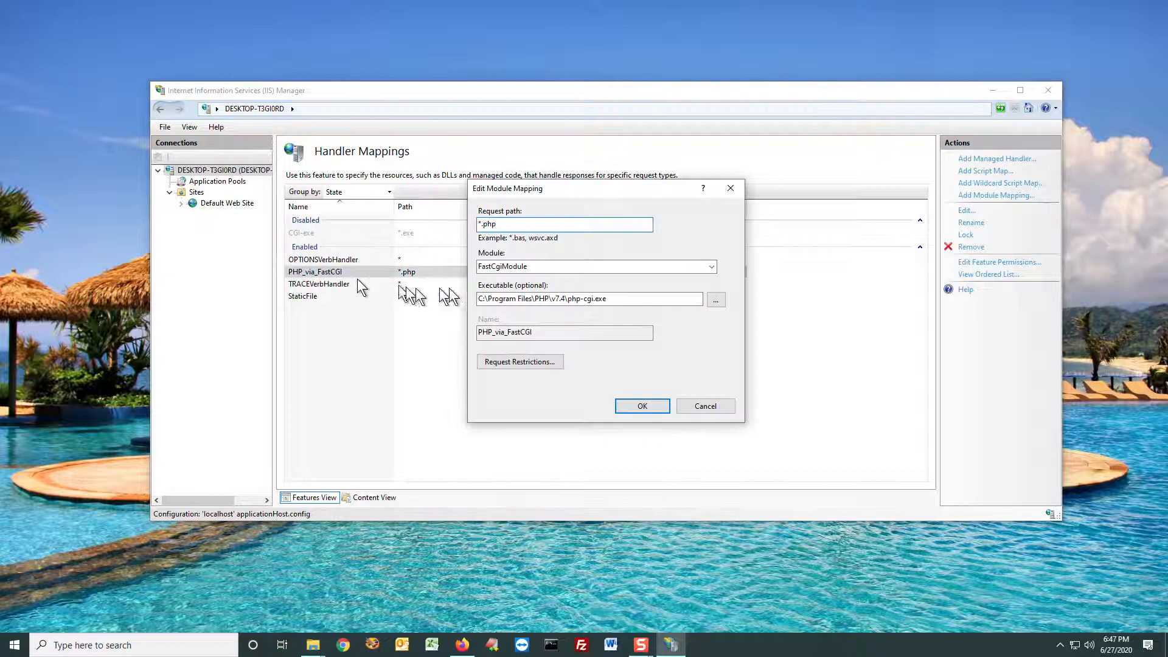
click(636, 299)
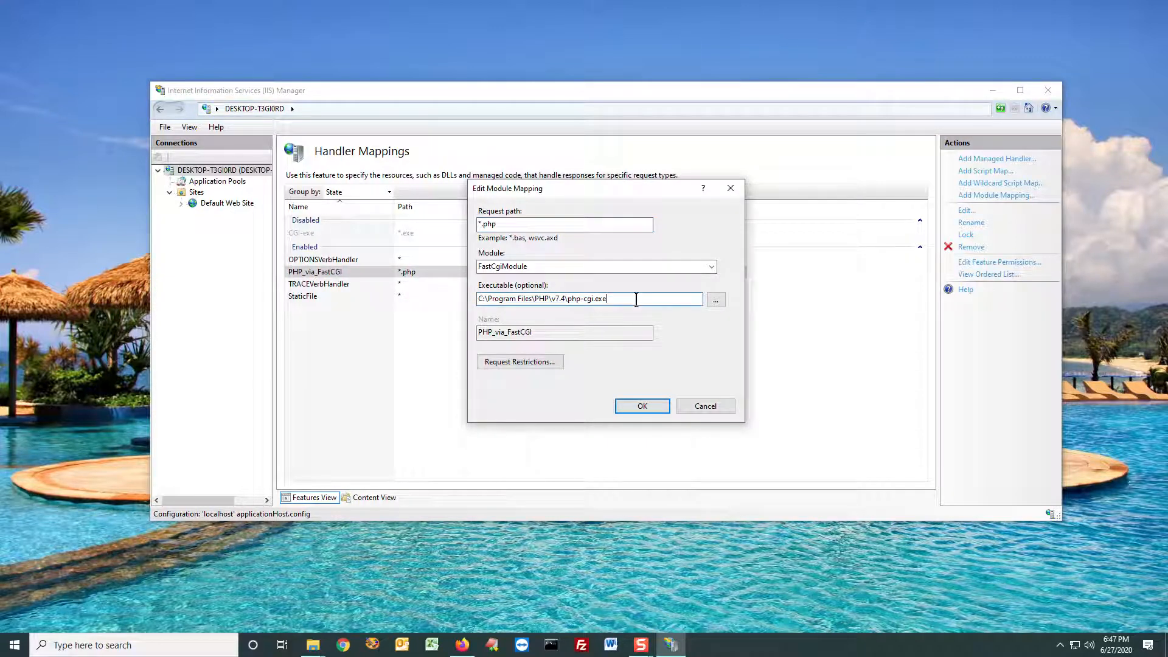
drag(636, 299, 484, 298)
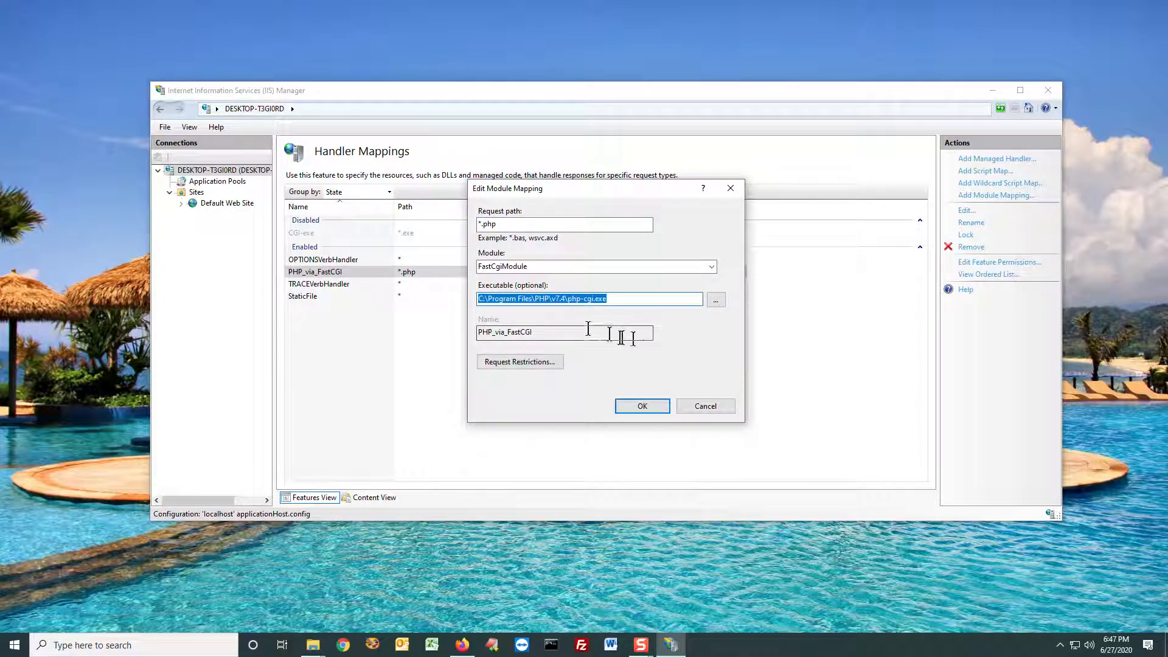
click(715, 406)
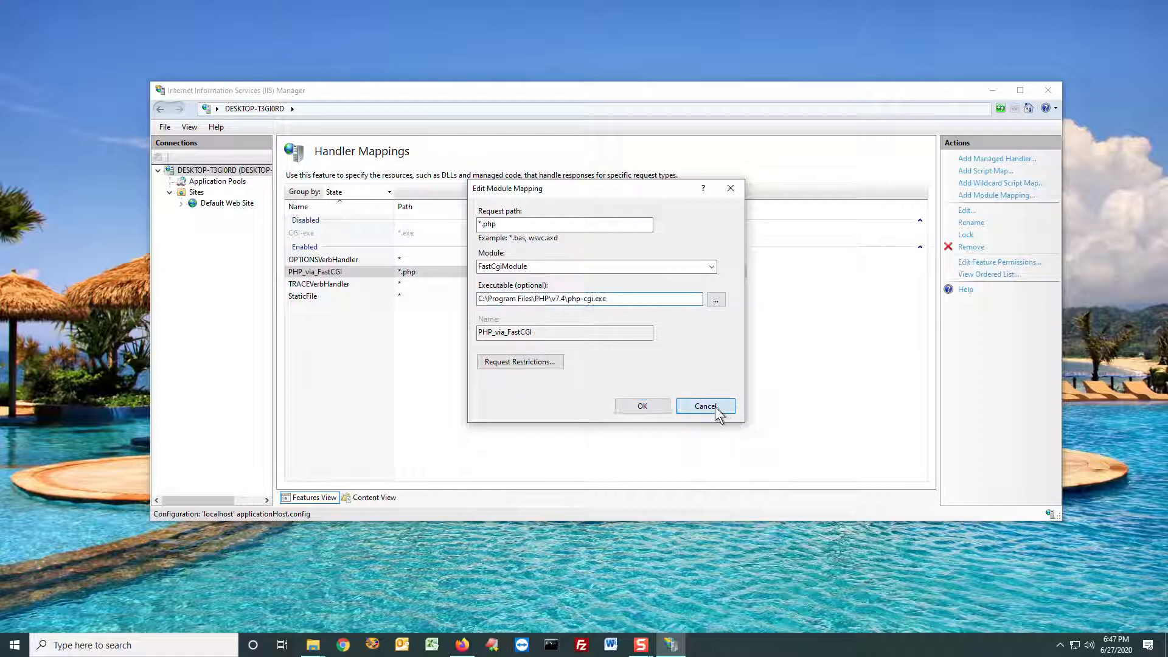
click(240, 172)
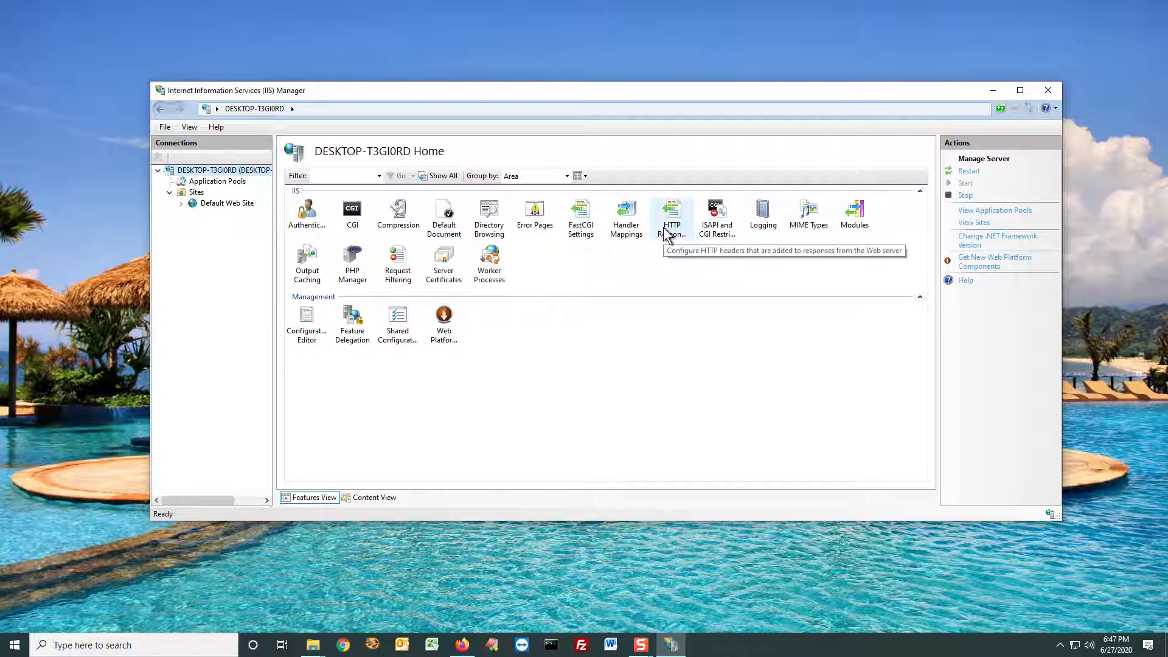
Step: Check the server's Default Document list for index.php and review the PHP Manager overview, ending on the server's home page
double_click(448, 224)
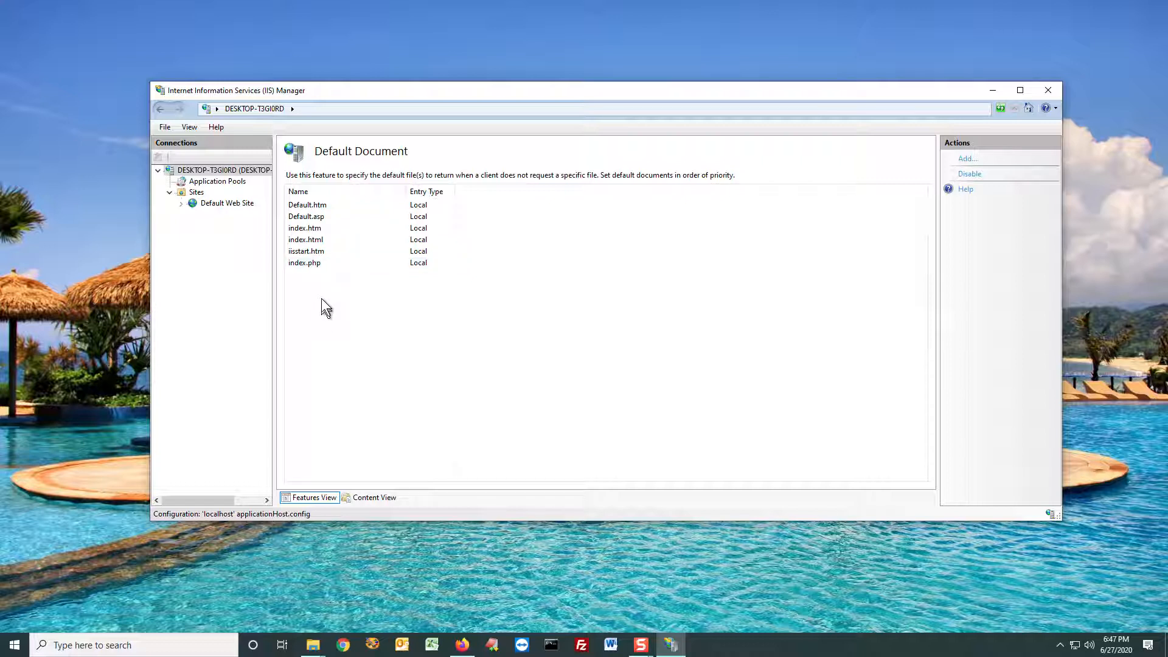
click(313, 266)
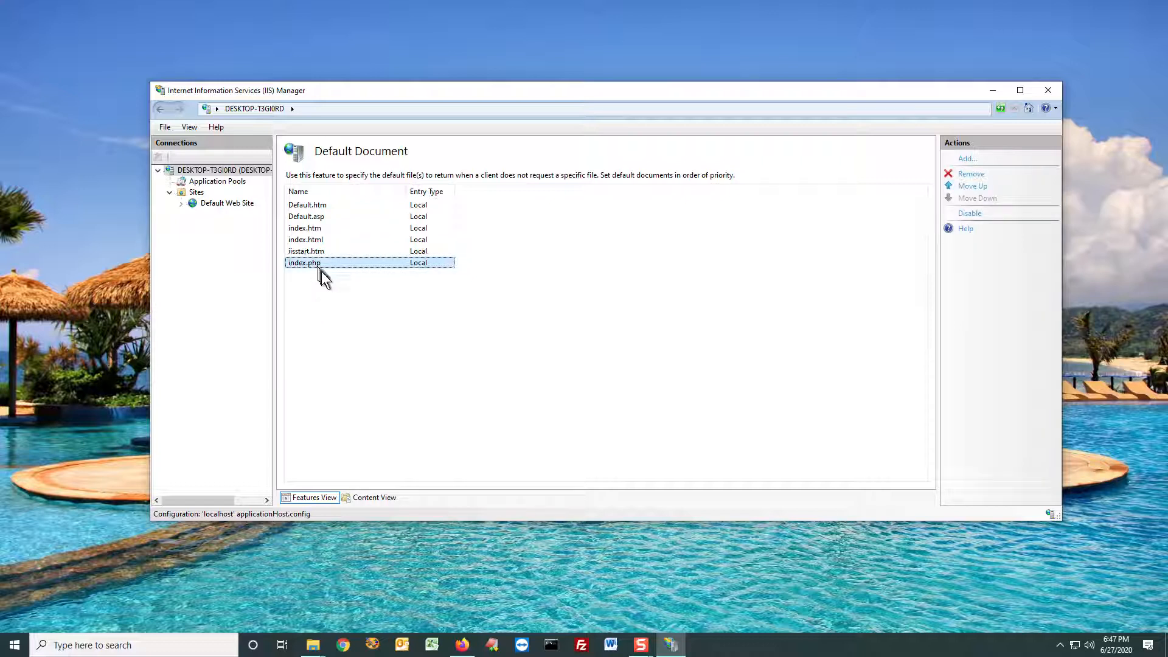
click(220, 170)
double_click(352, 261)
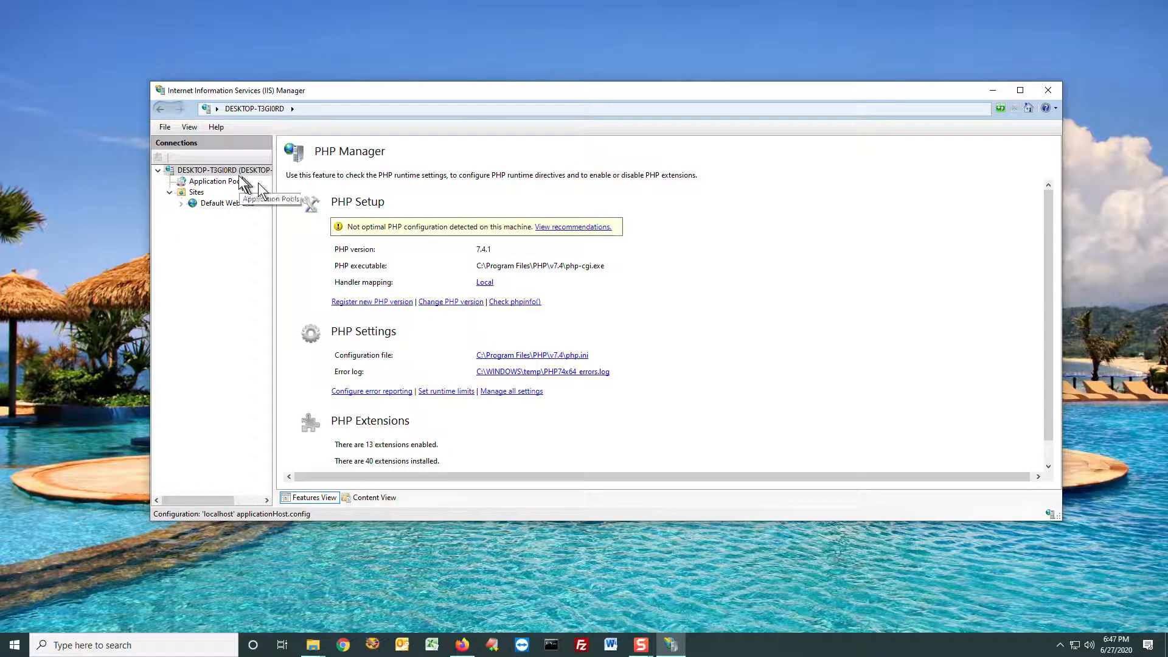
click(237, 171)
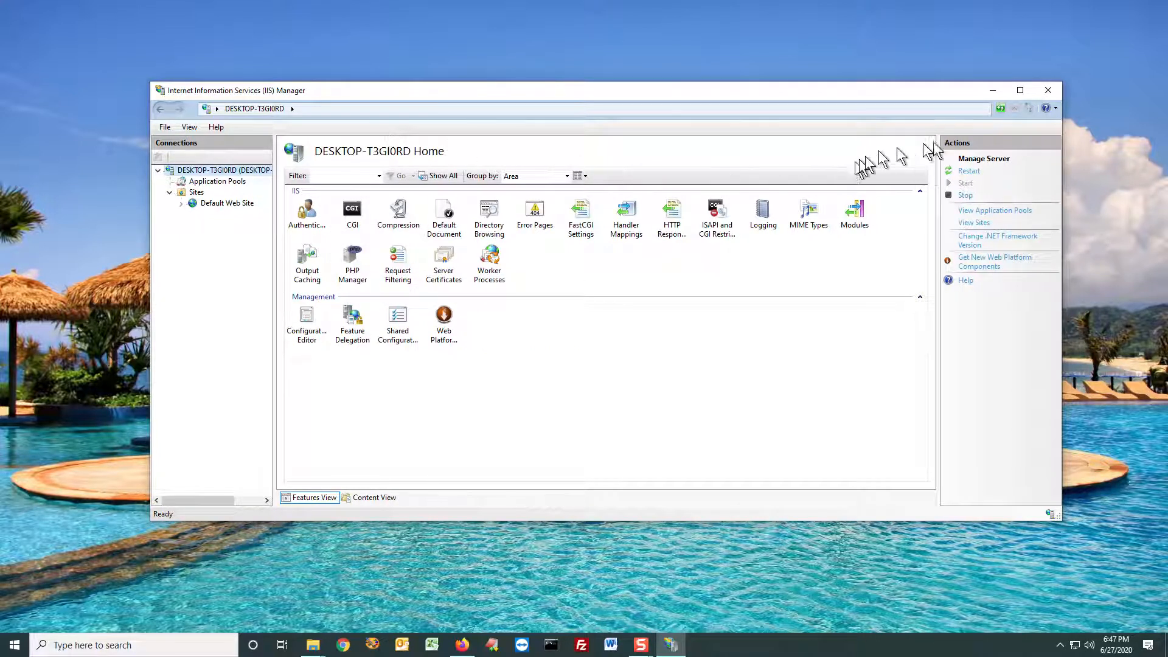
Step: Close and reopen Internet Information Services (IIS) Manager and open the server's PHP Manager
click(1041, 89)
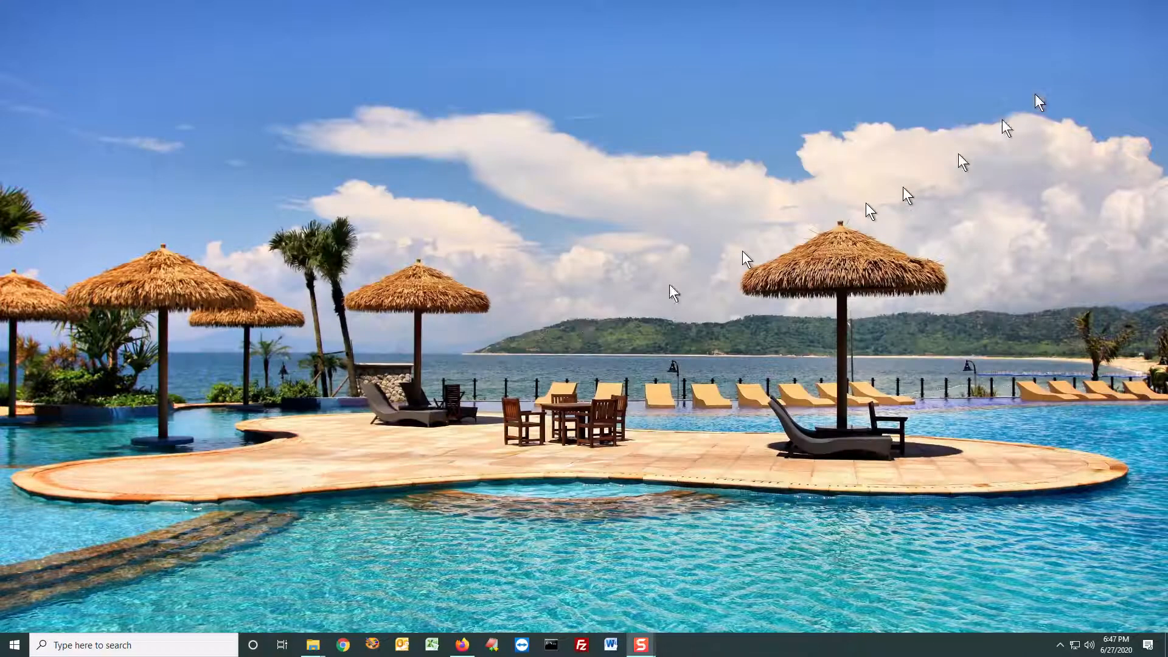
click(68, 640)
text(iis)
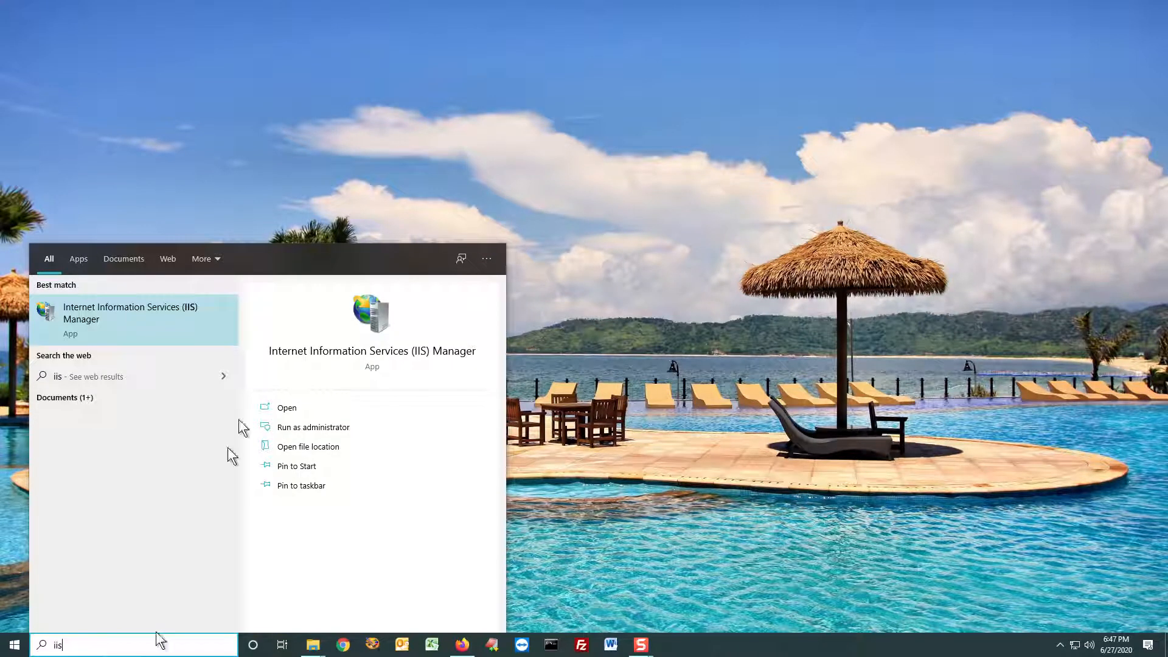
click(141, 325)
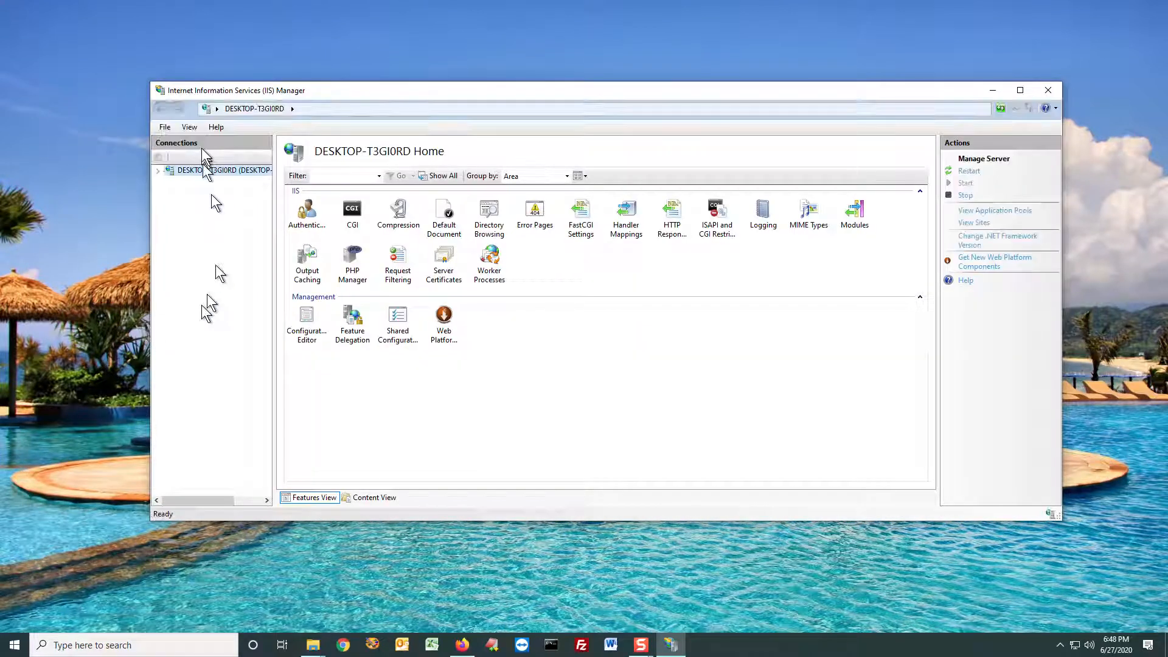
double_click(359, 259)
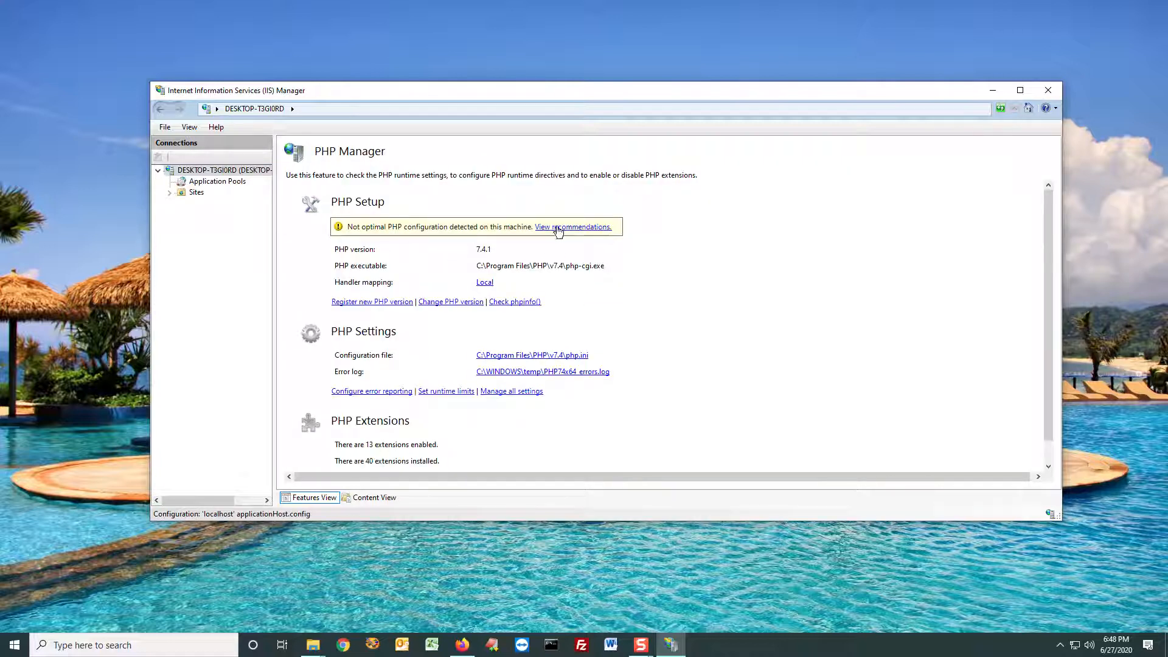
Step: Apply PHP Manager's configuration recommendations for both Default document and monitorChangesTo
click(558, 230)
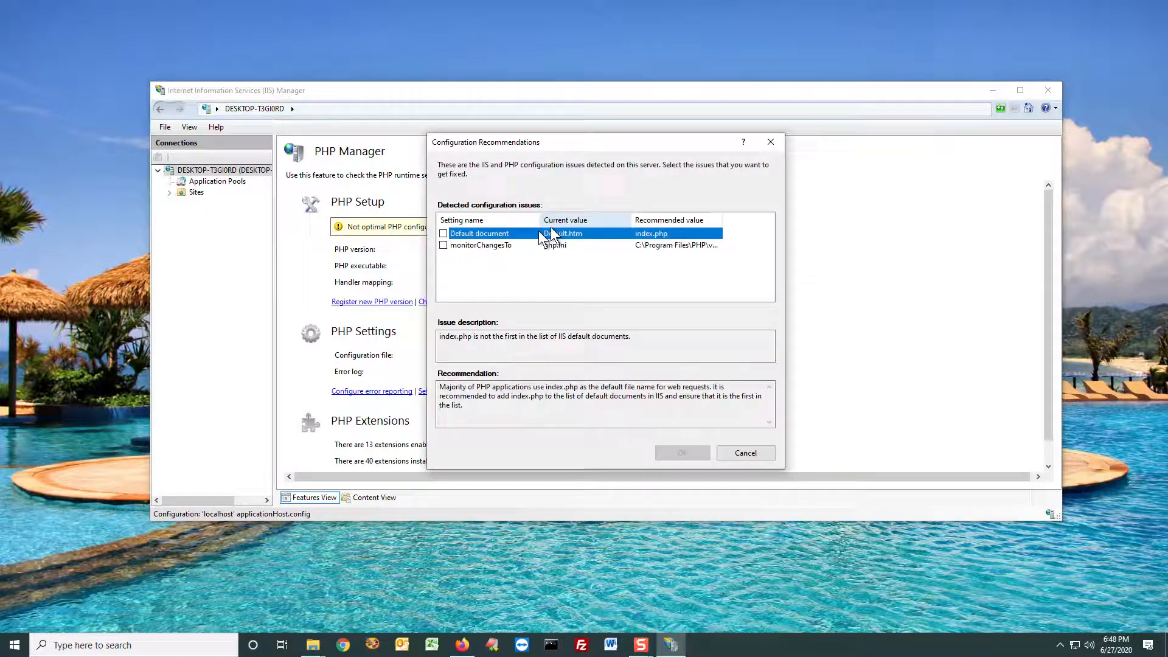
click(443, 233)
click(443, 245)
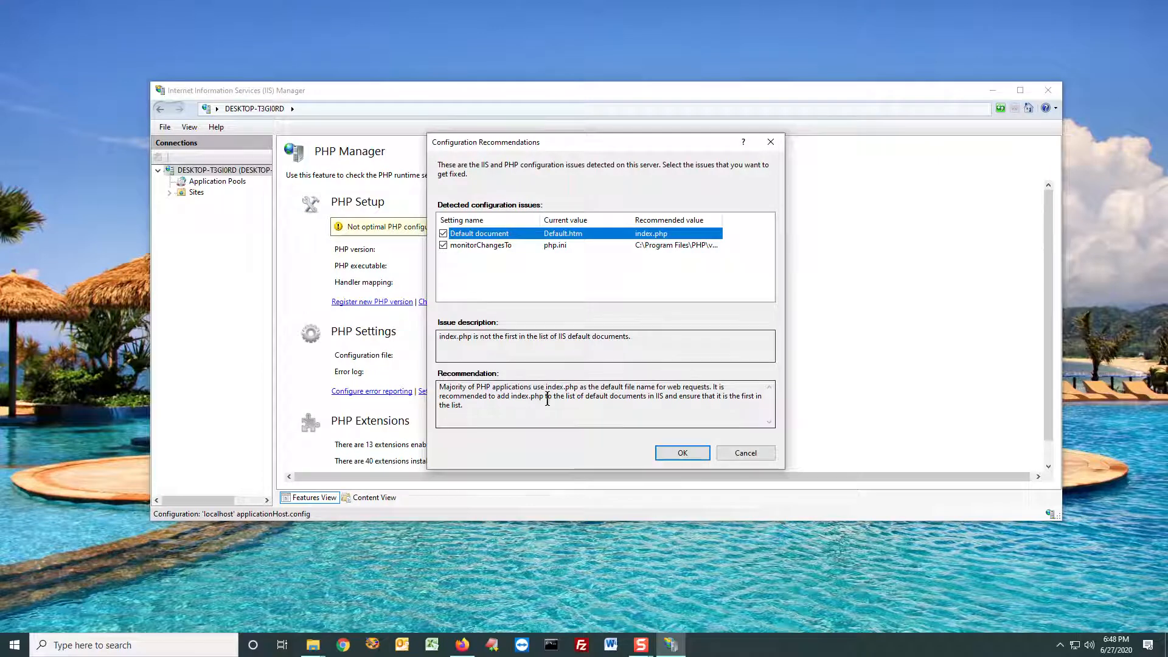
click(695, 458)
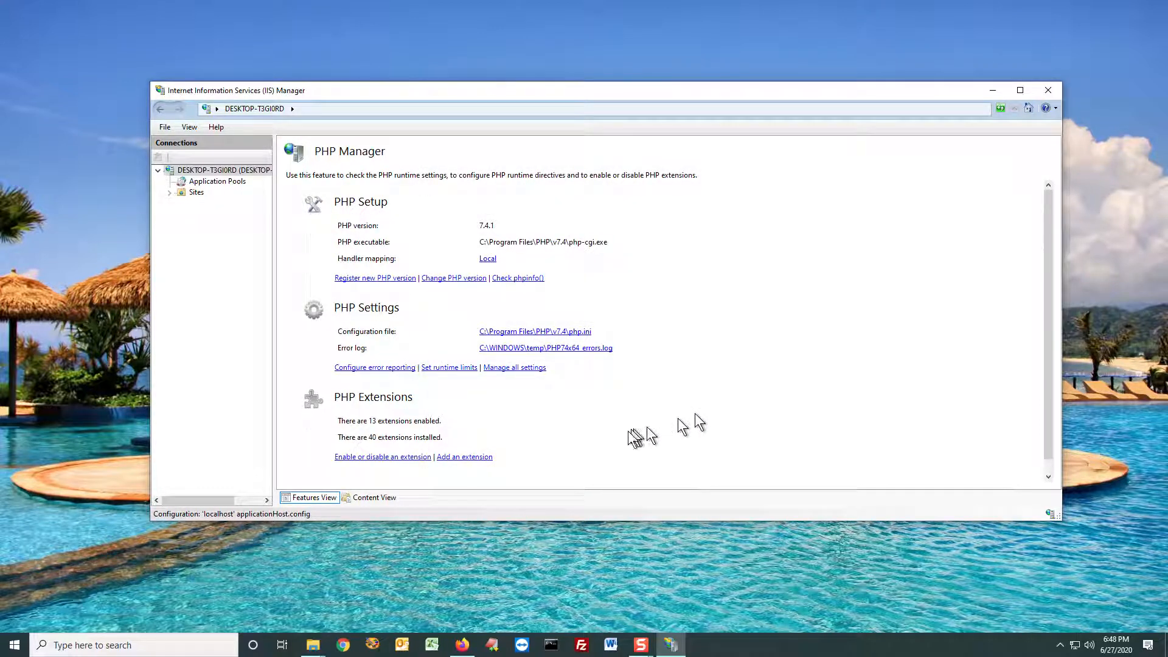
Step: Review which PHP extensions are enabled, including php_curl.dll, and return to the server's home page
click(382, 459)
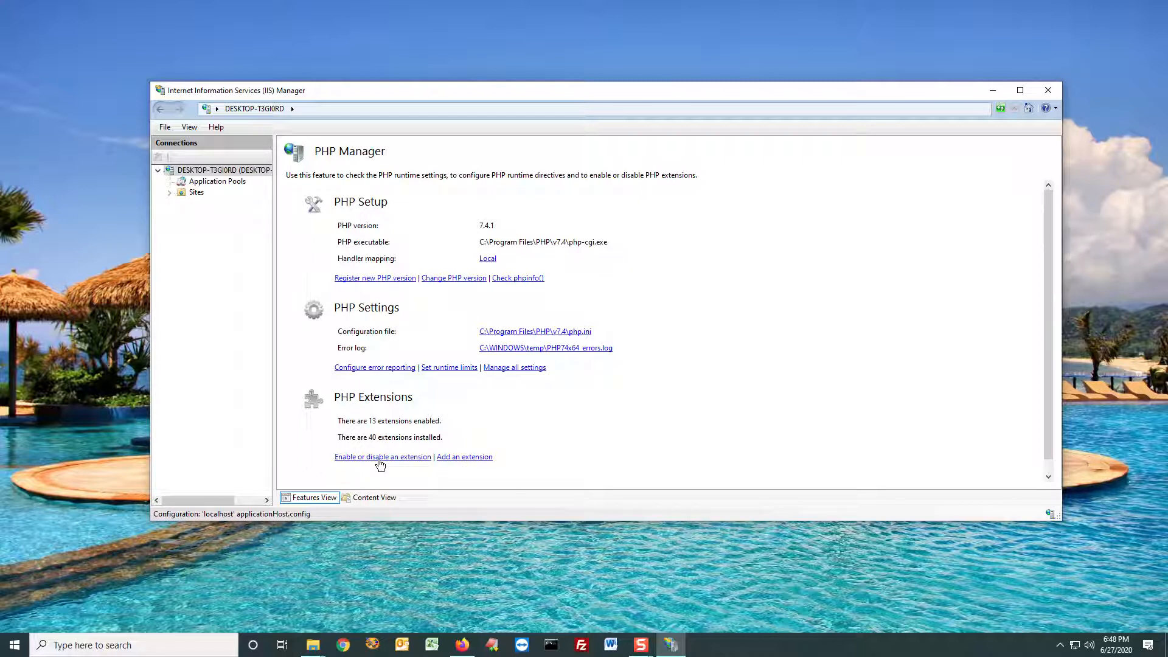
click(319, 243)
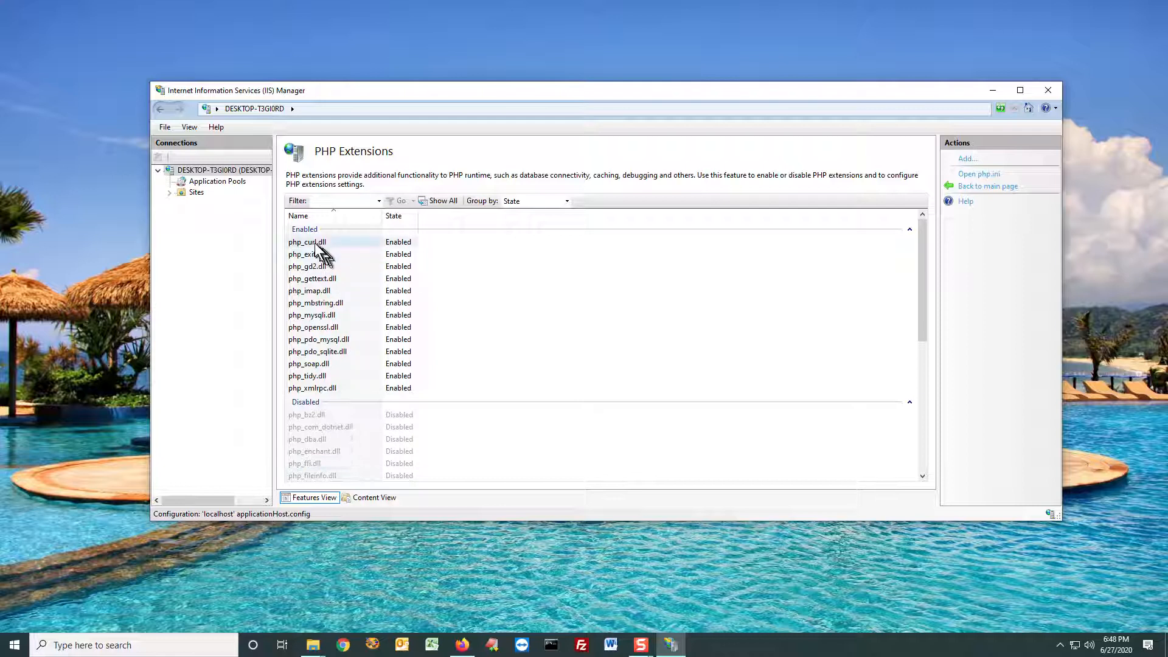
click(224, 173)
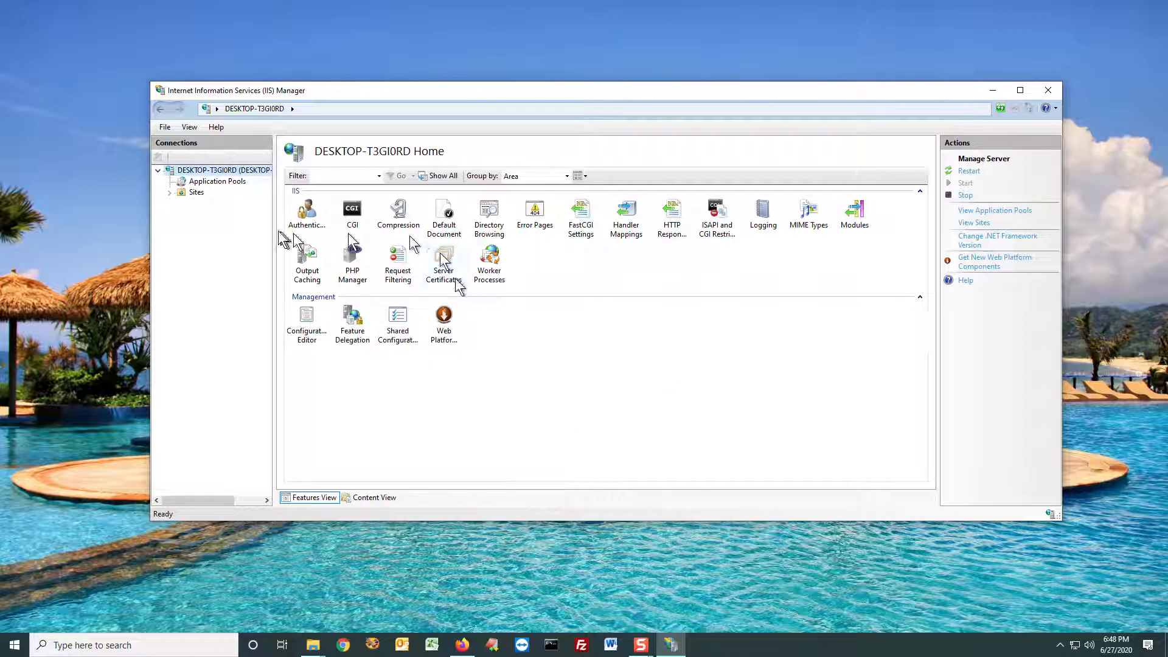
Step: Expand the Sites node, select the Default Web Site and open its site bindings
click(171, 193)
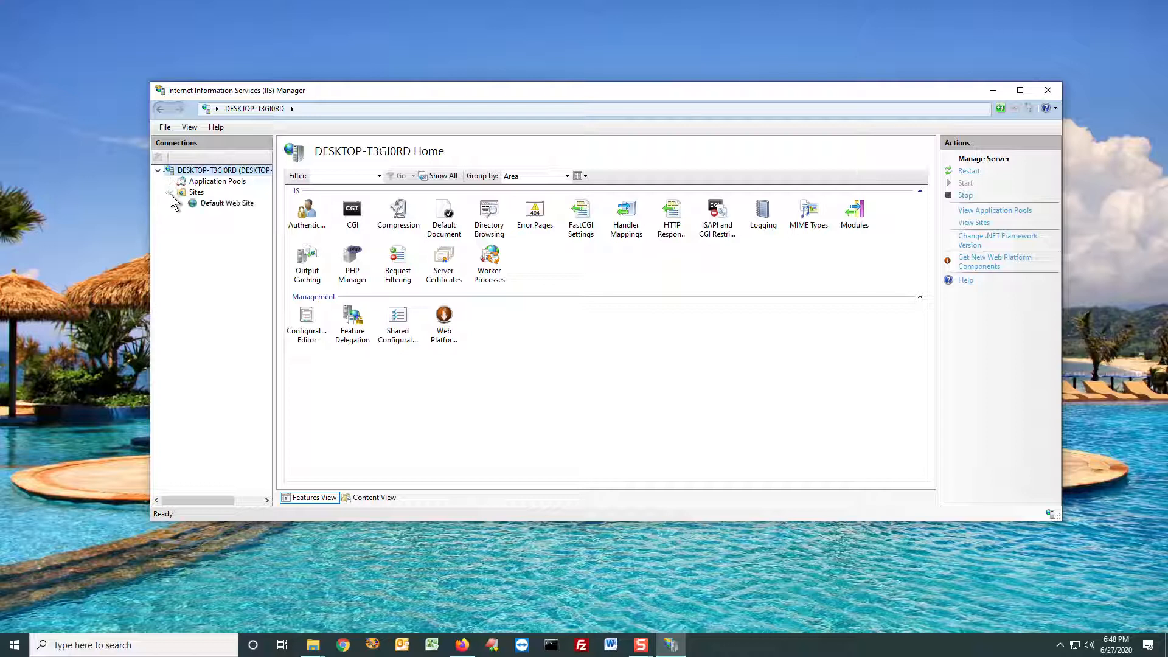
click(227, 206)
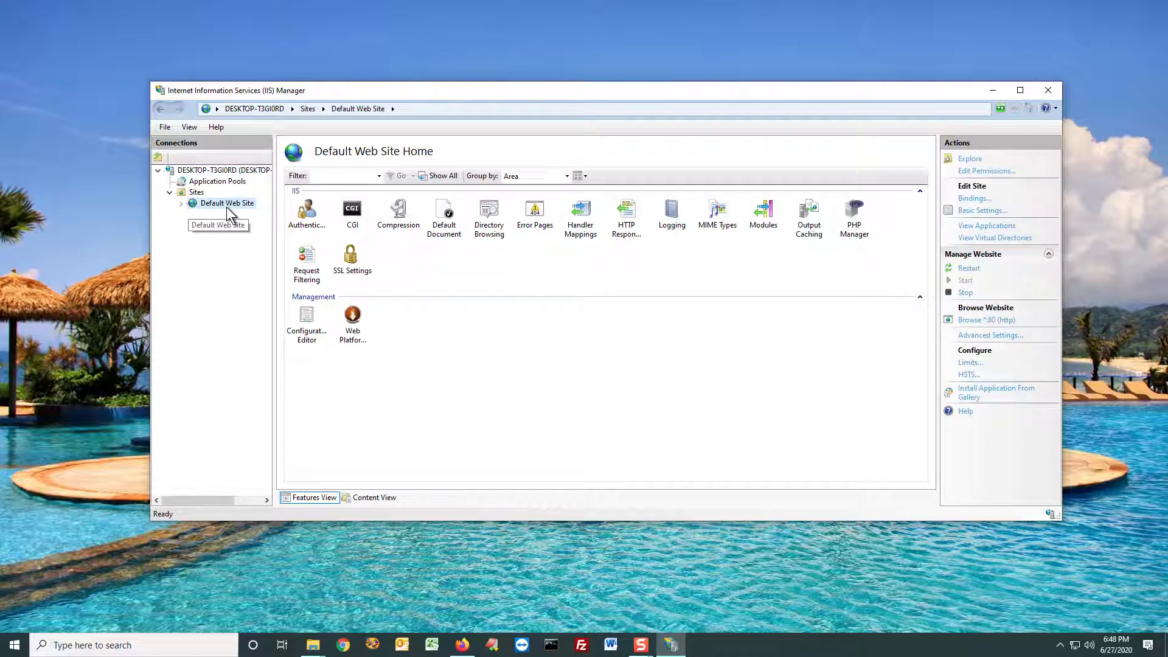
right_click(225, 206)
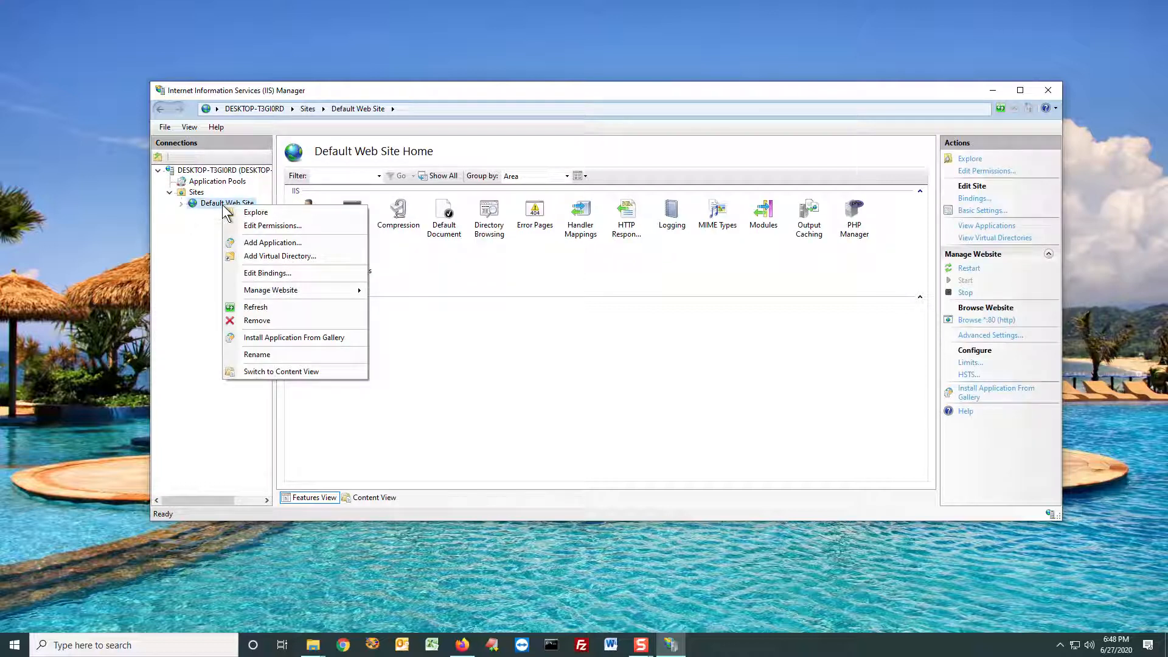
click(270, 272)
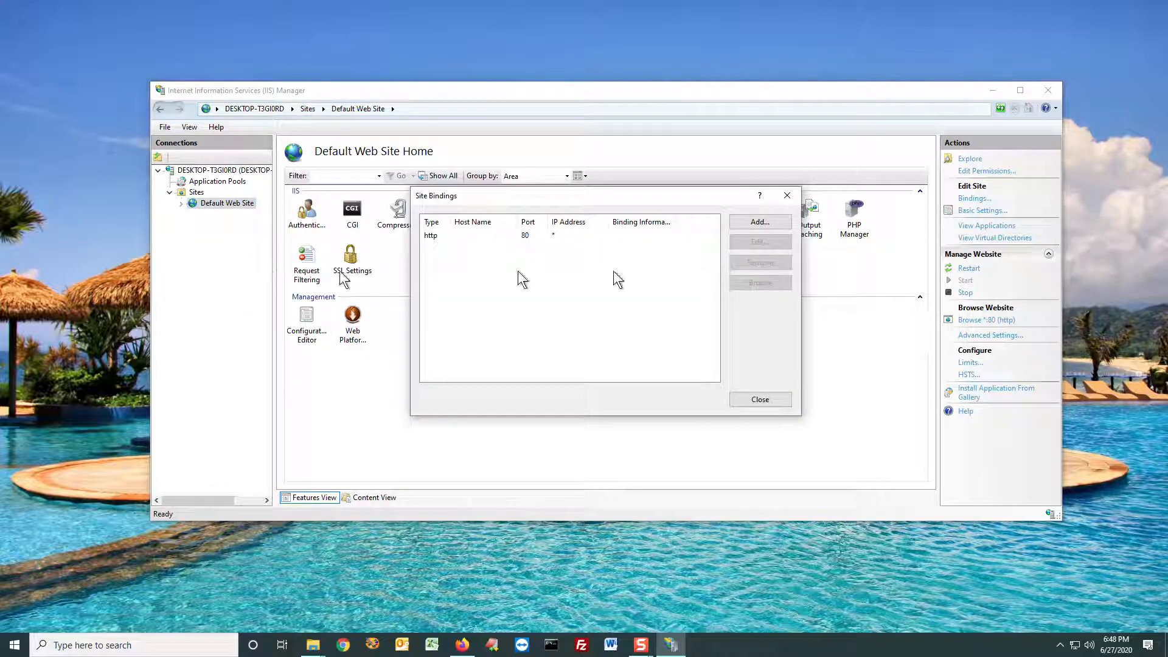
Step: Start a new https site binding for all unassigned IP addresses on port 8080
click(759, 222)
click(516, 219)
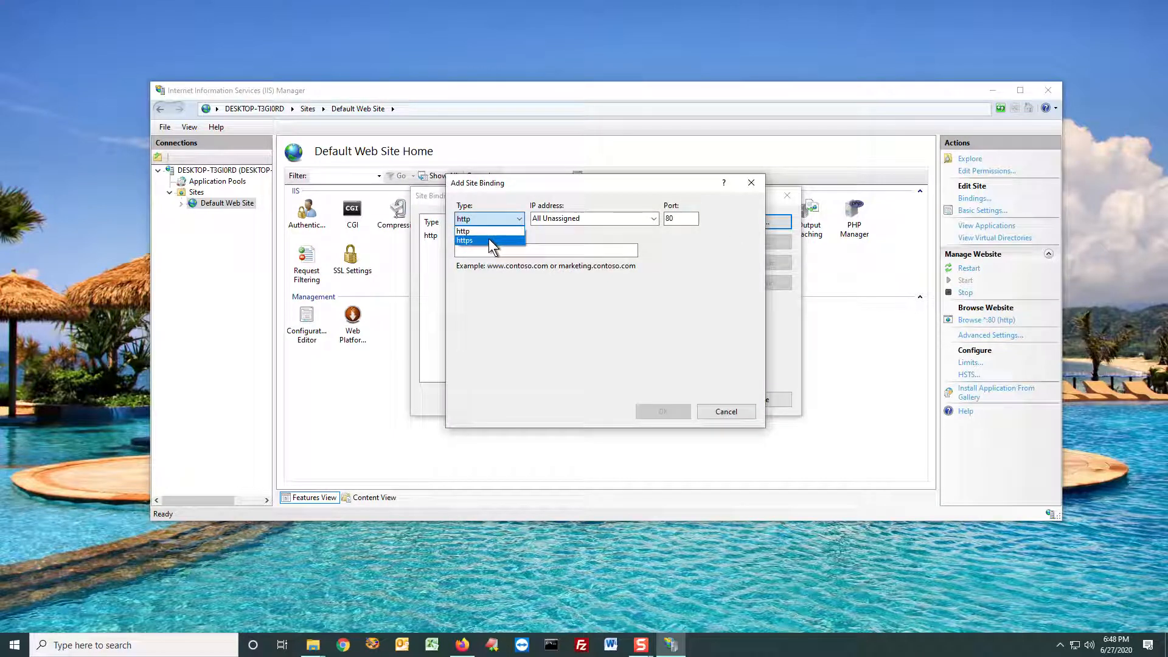
click(489, 240)
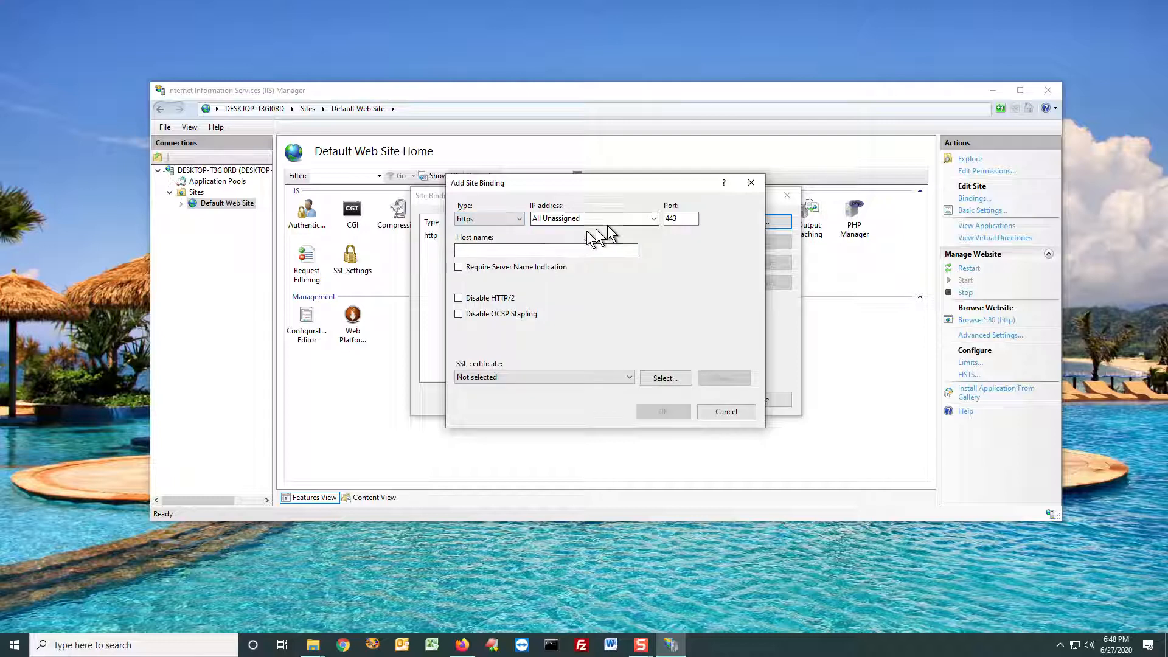
click(653, 218)
click(654, 220)
double_click(676, 218)
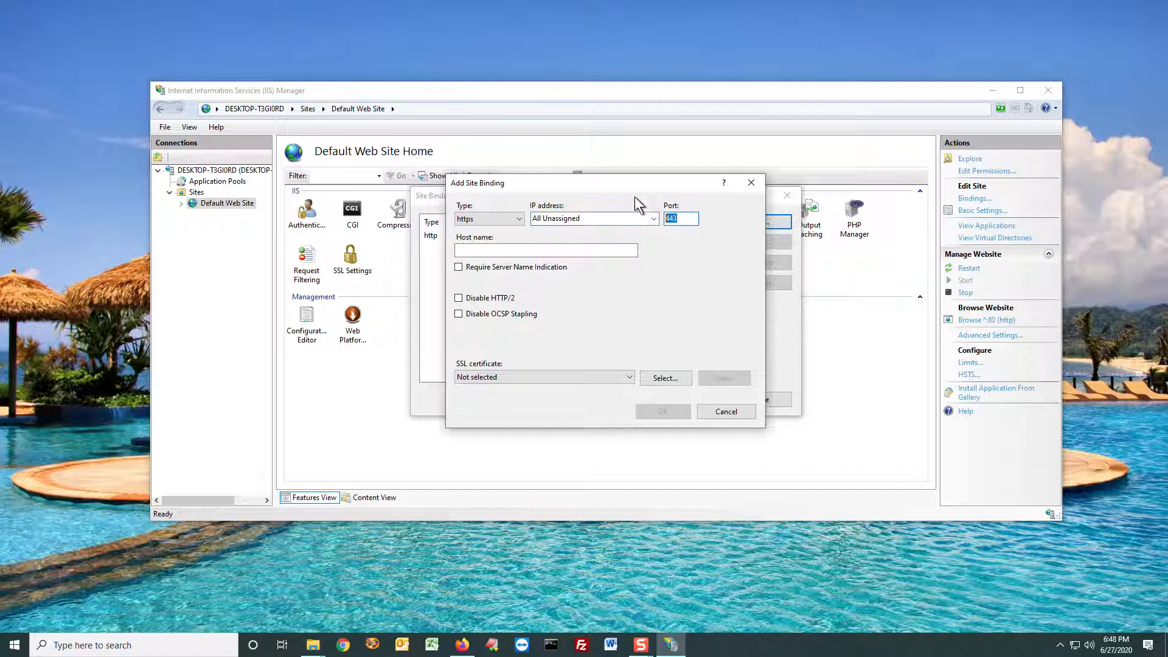
text(8080)
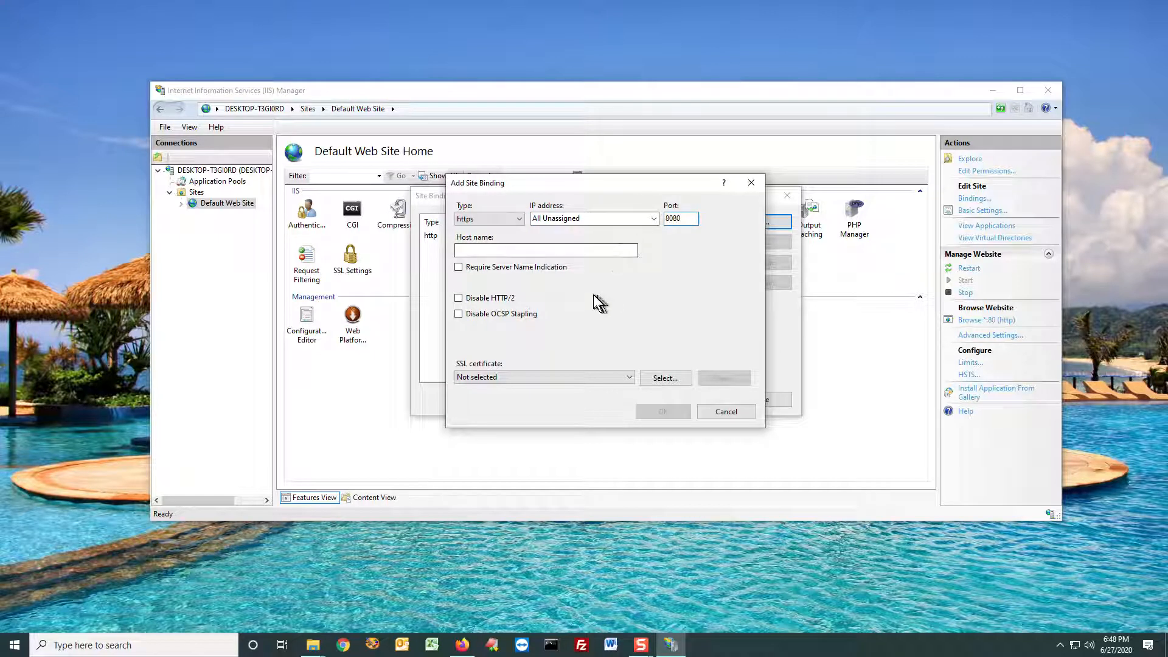
Step: Assign the localhost SSL certificate to the https binding, save it and close the site bindings
click(549, 384)
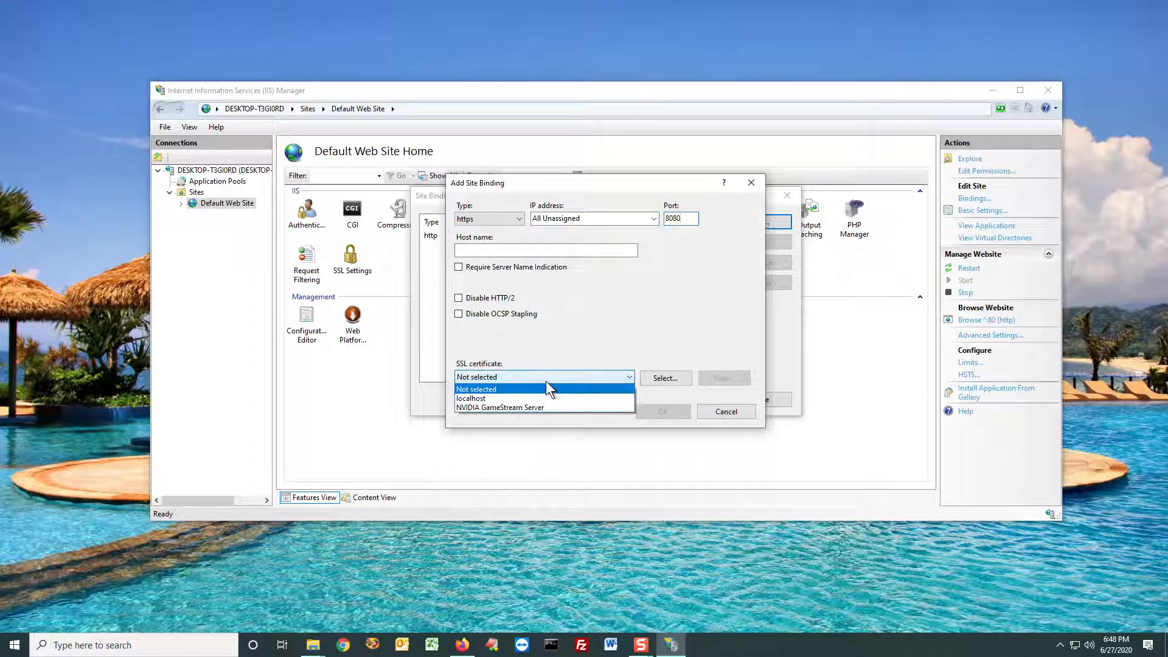
click(533, 400)
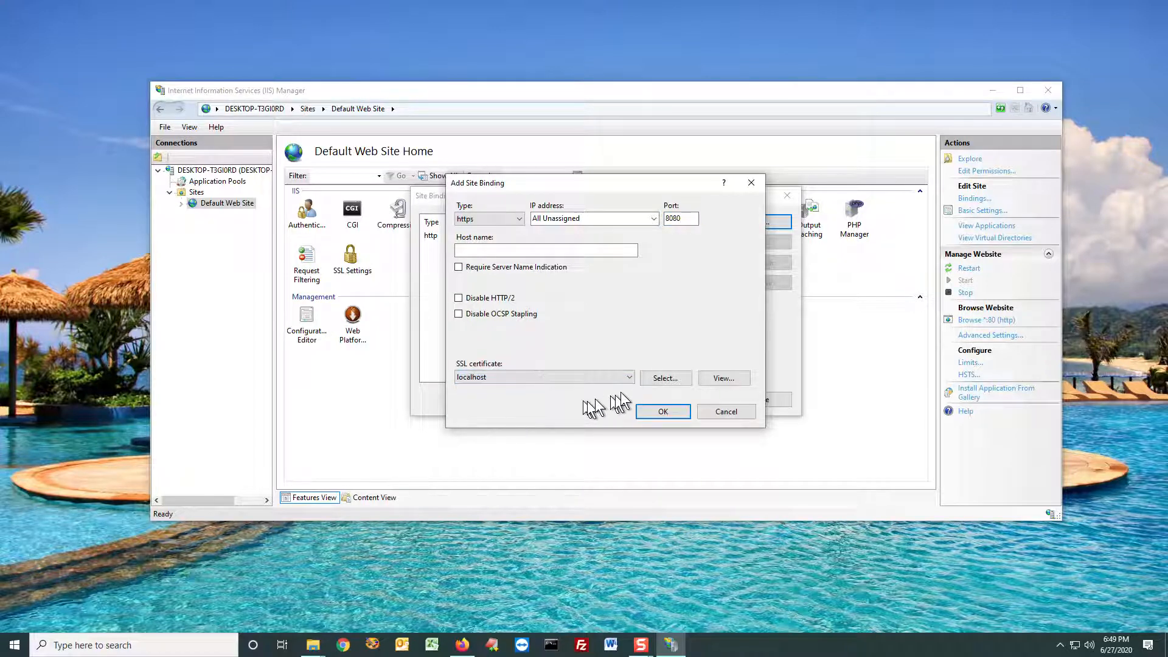
click(665, 380)
click(725, 443)
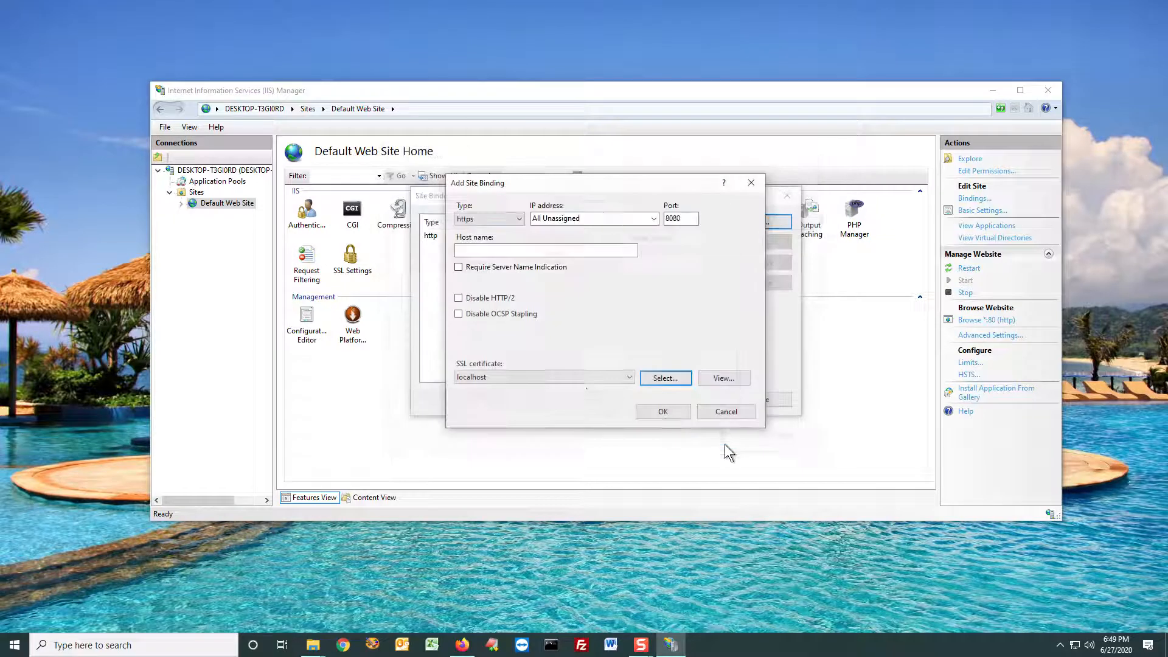
click(669, 407)
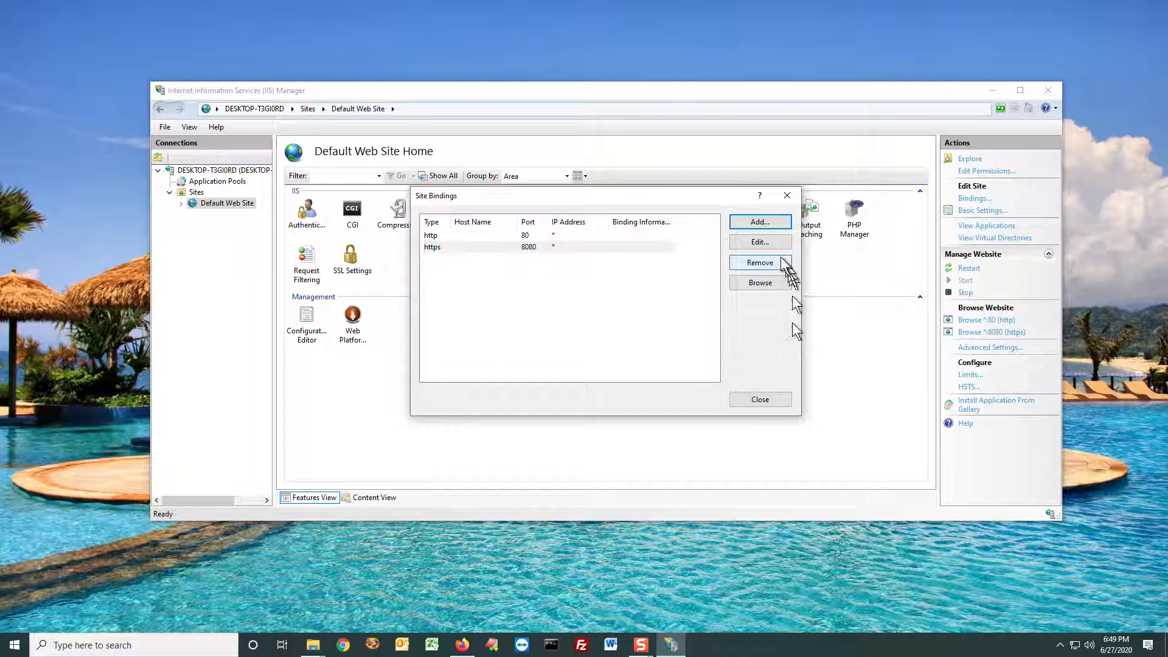
click(768, 399)
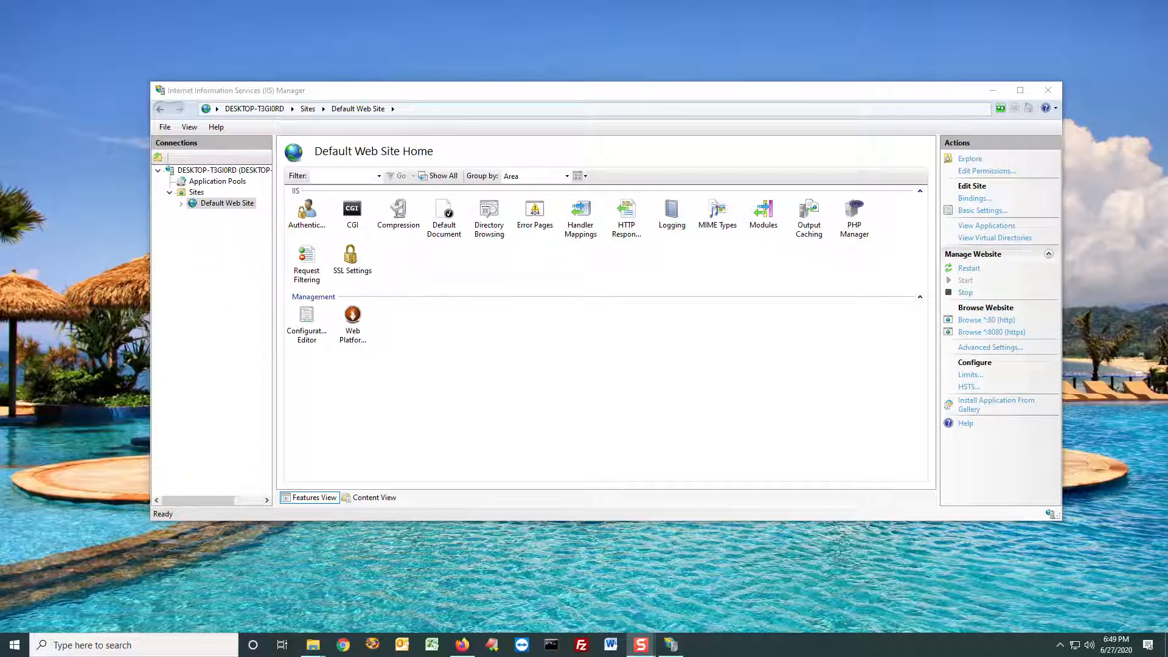
Step: Set the Default Web Site's physical path to C:\scanner in its advanced settings and restart the site
click(217, 201)
right_click(220, 208)
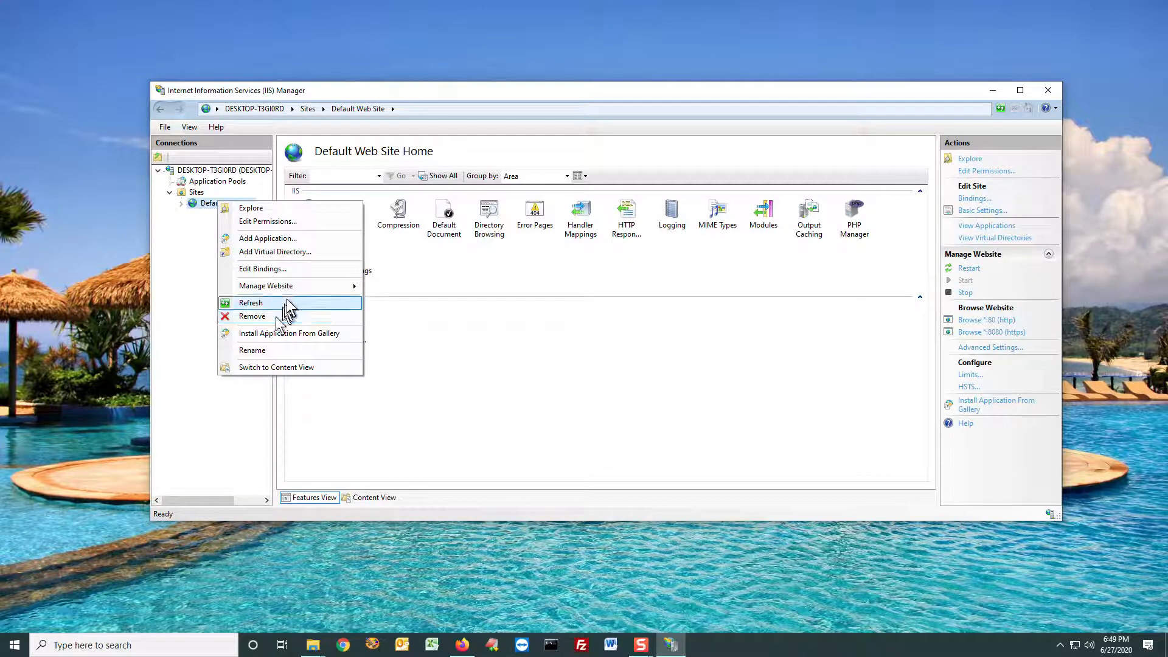
mouse_move(289, 286)
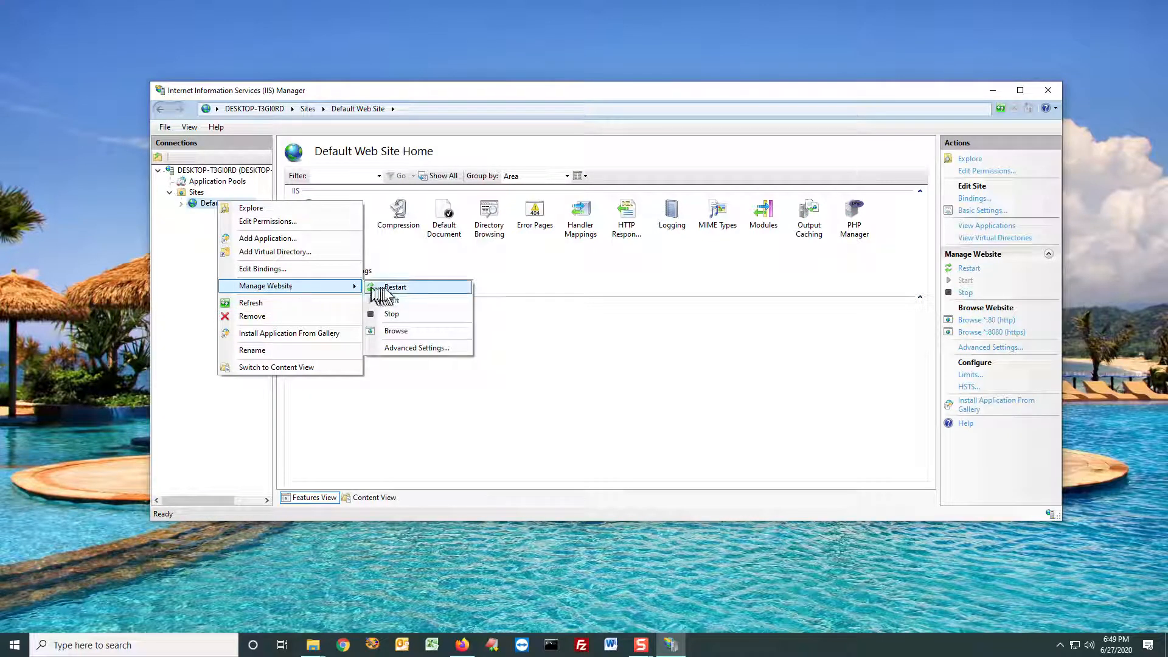
click(436, 346)
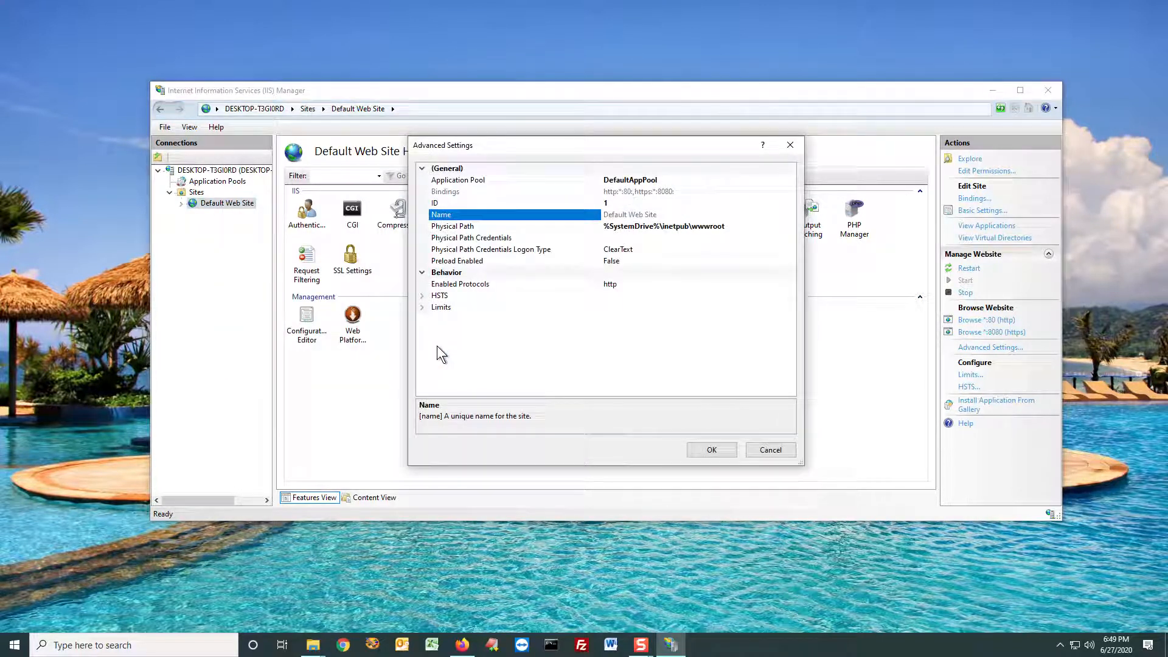
click(478, 228)
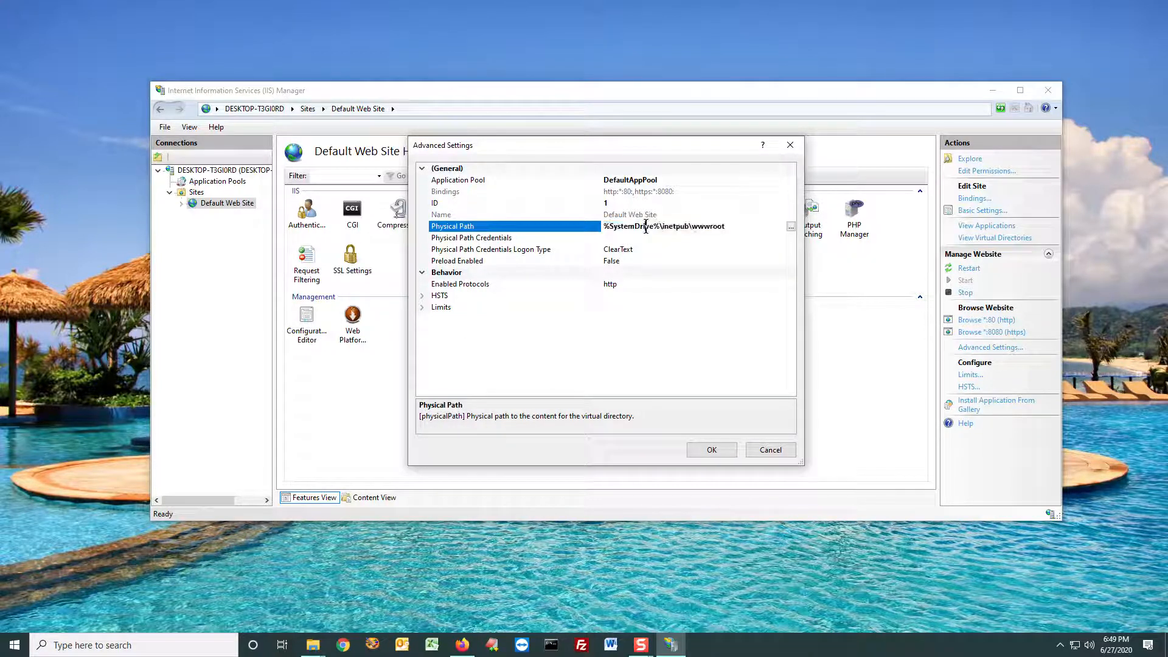
double_click(645, 228)
text(C:\scanner)
drag(660, 227, 560, 229)
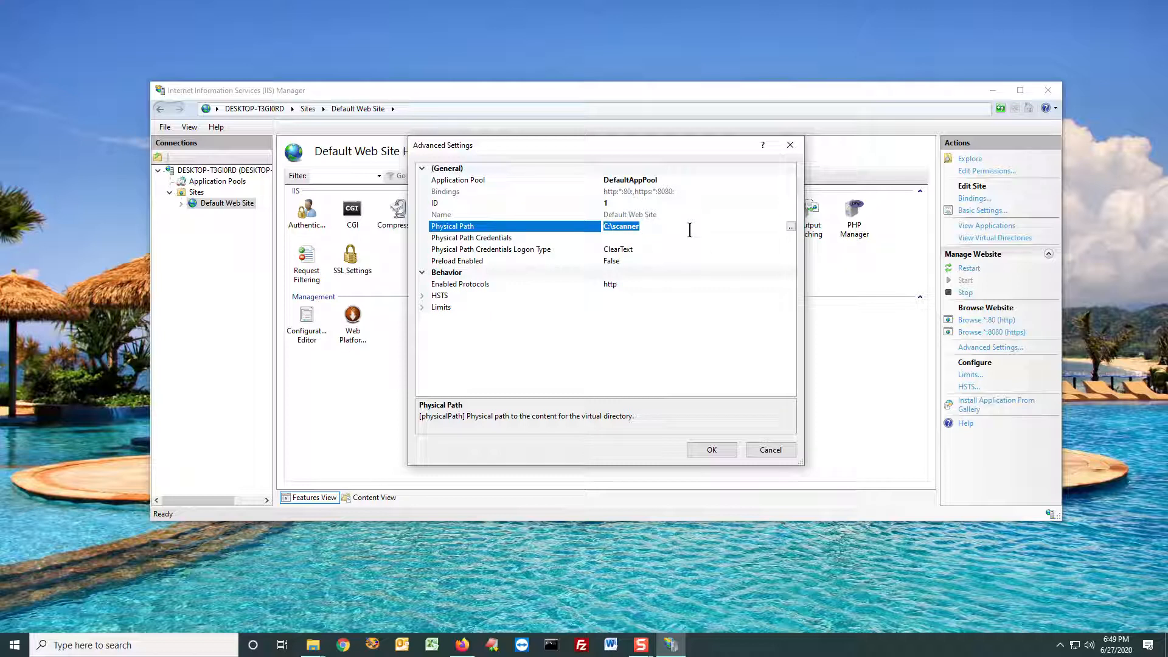
click(720, 451)
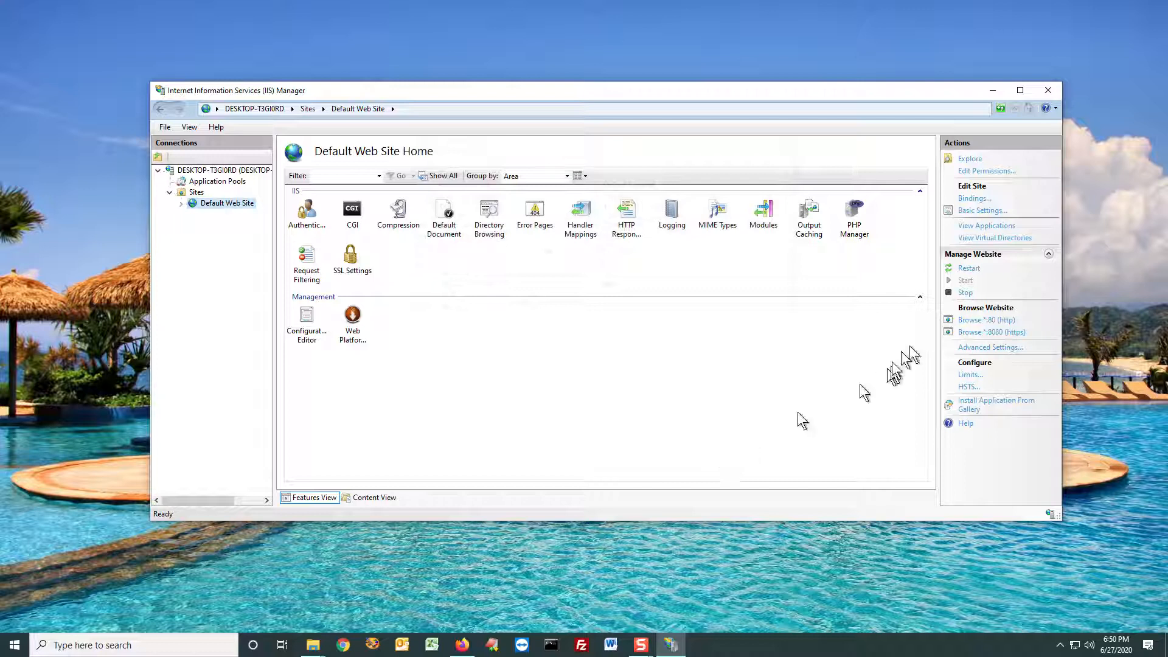
click(968, 271)
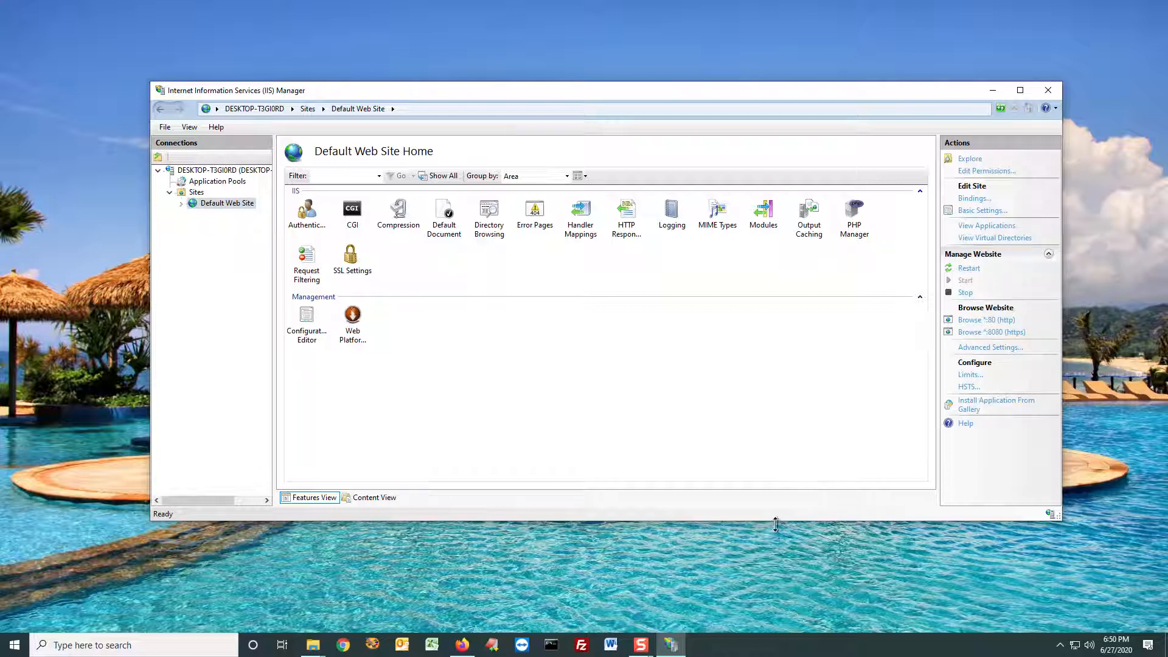
Step: Switch to Firefox, view the address on the IIS 10.0 Detailed Error page and load localhost in a new tab
click(462, 645)
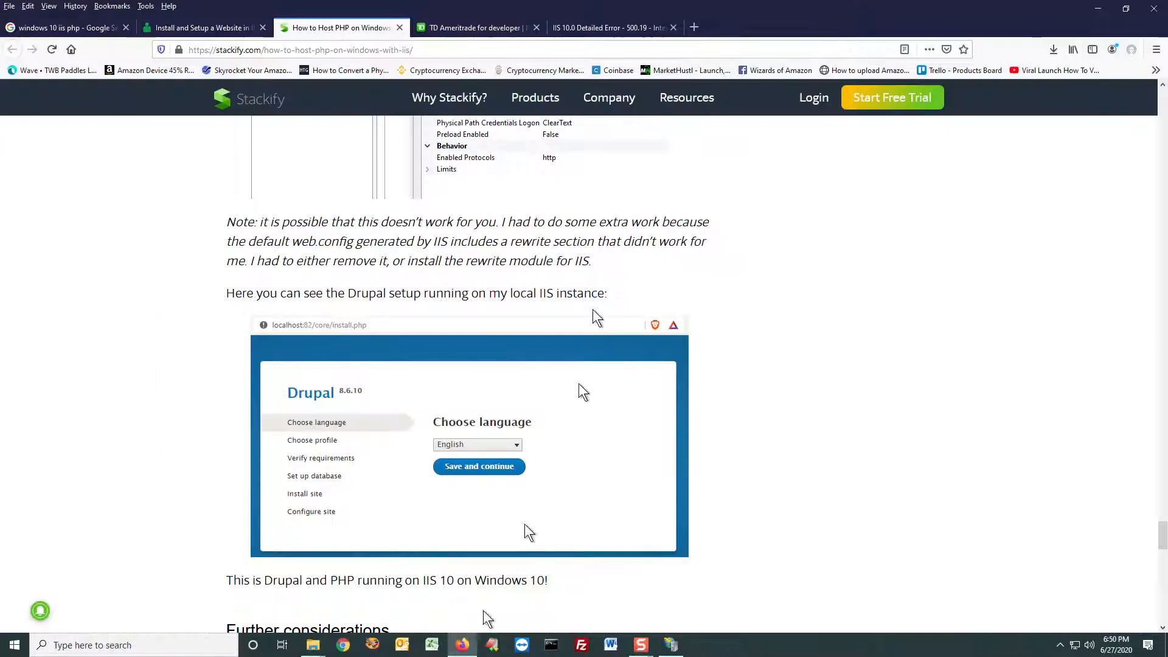
click(594, 27)
click(462, 53)
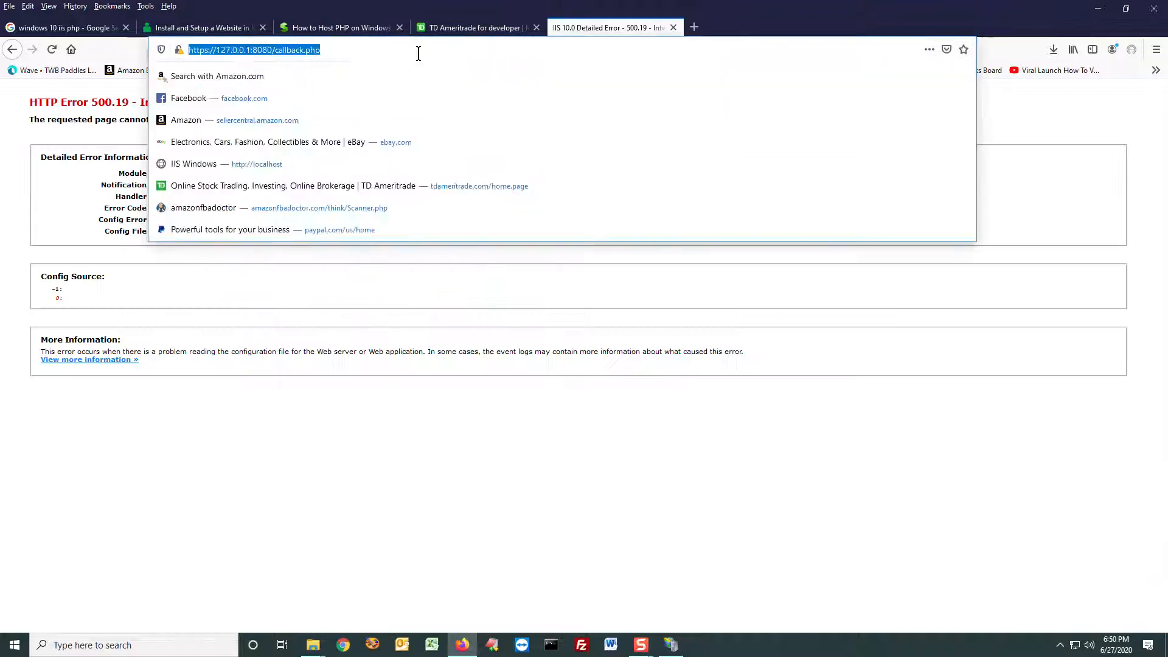
click(694, 27)
click(499, 50)
text(loca)
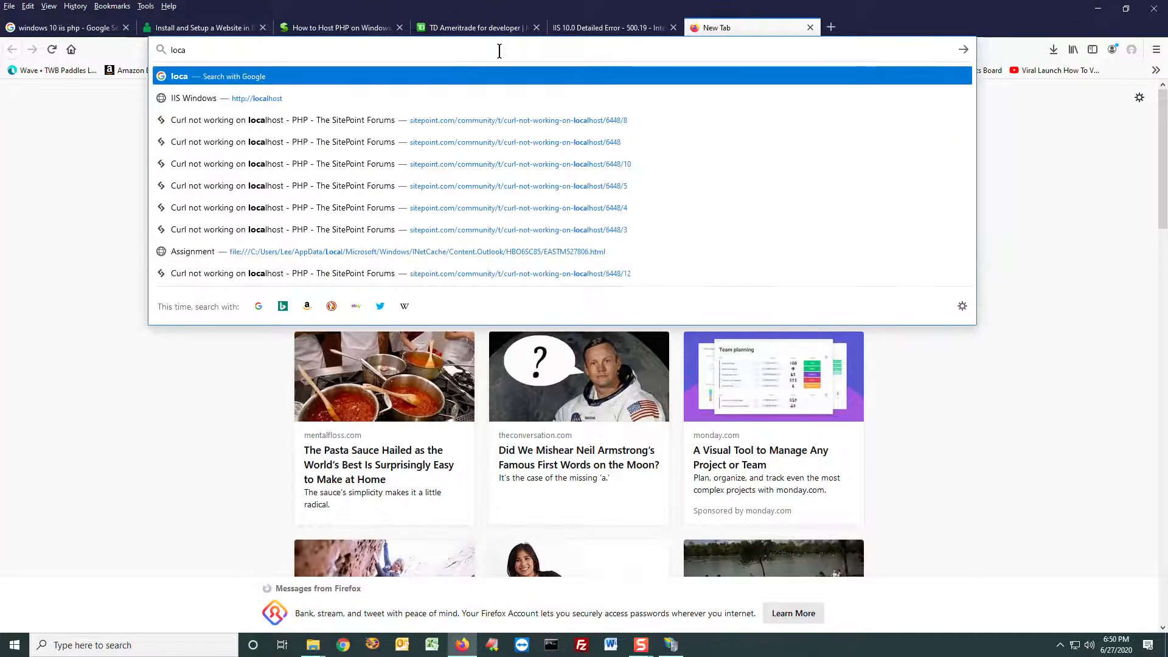
text(lhost)
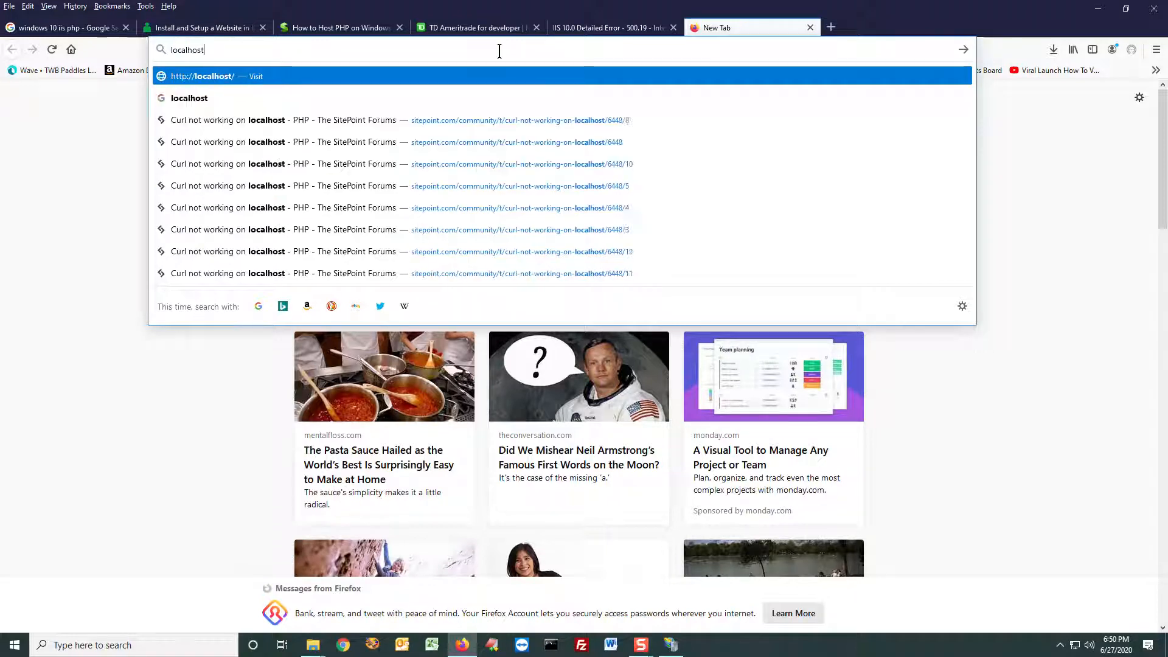
key(Return)
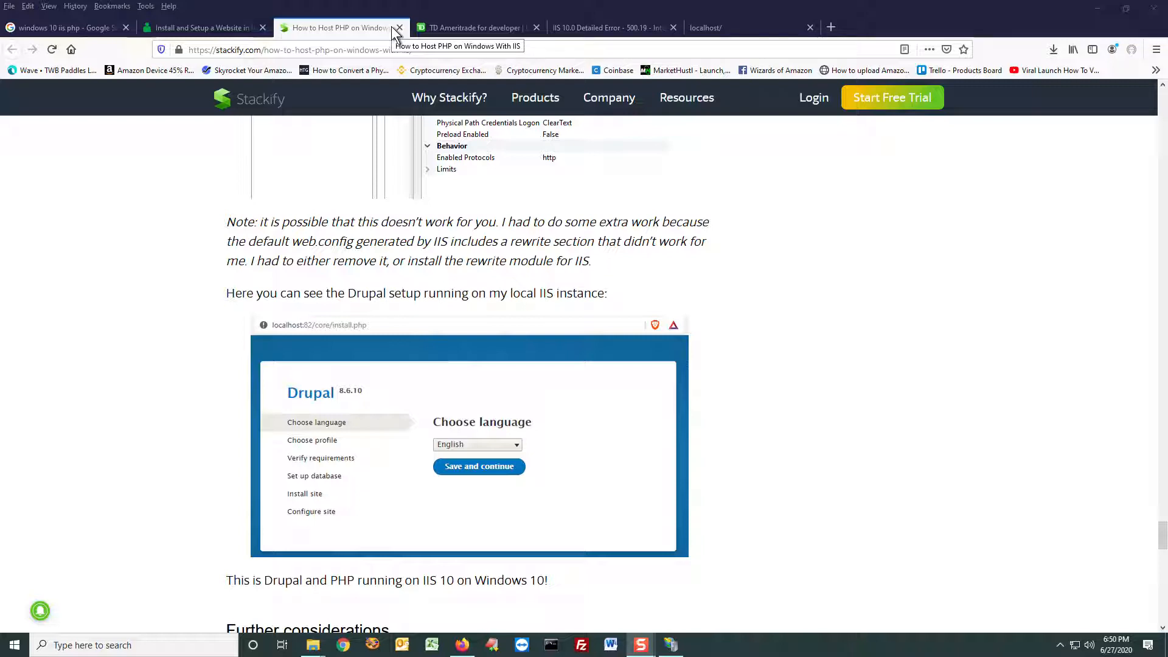
Step: Go to the open TD Ameritrade developer site and log in with the saved username and password
click(480, 31)
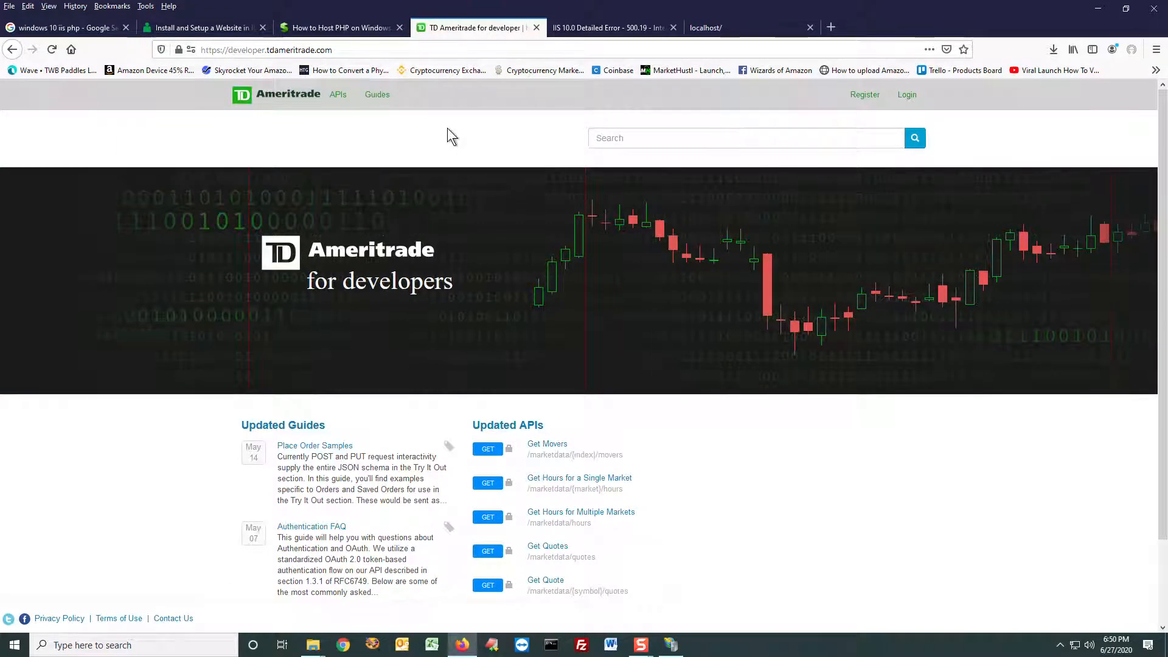
click(368, 49)
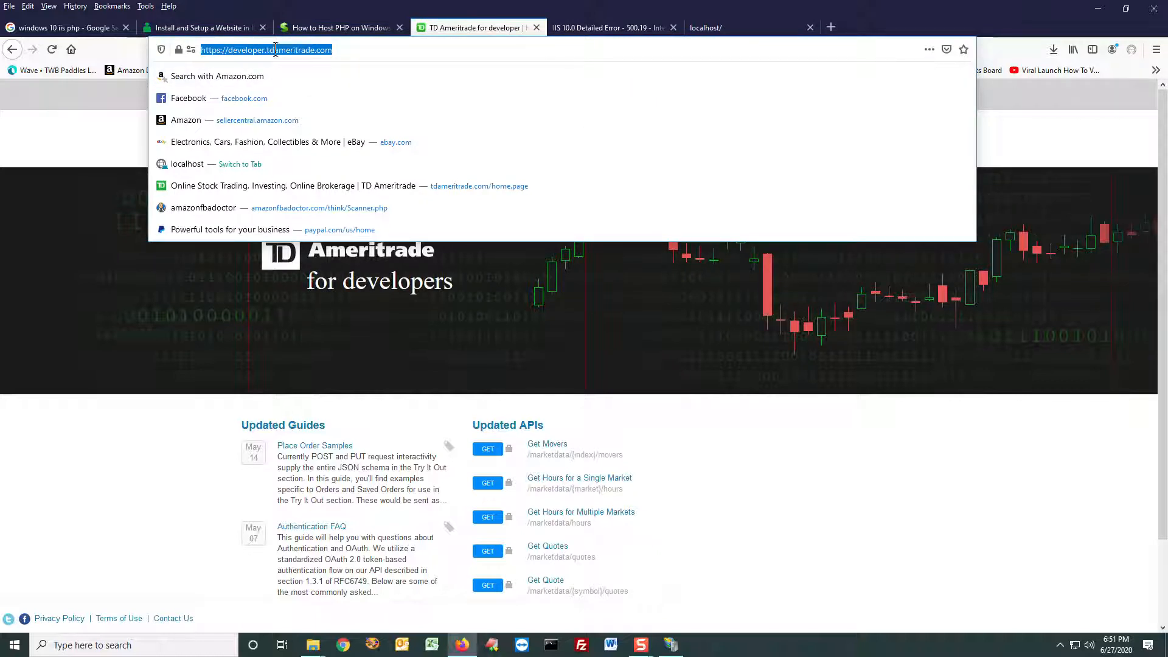
click(956, 516)
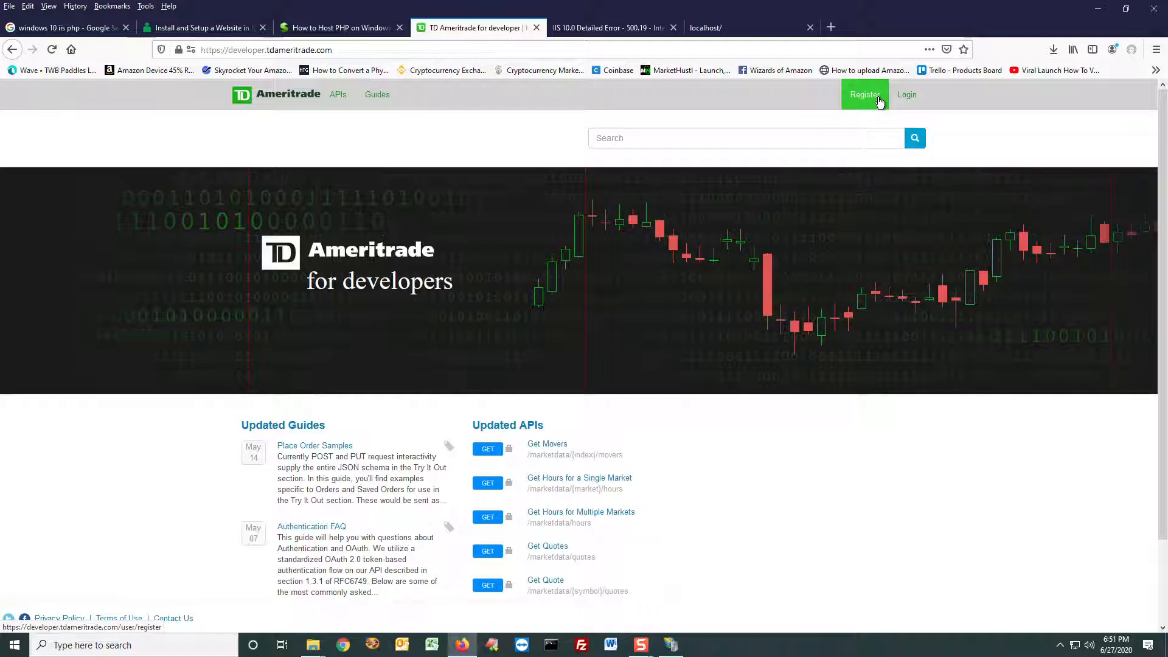
click(912, 98)
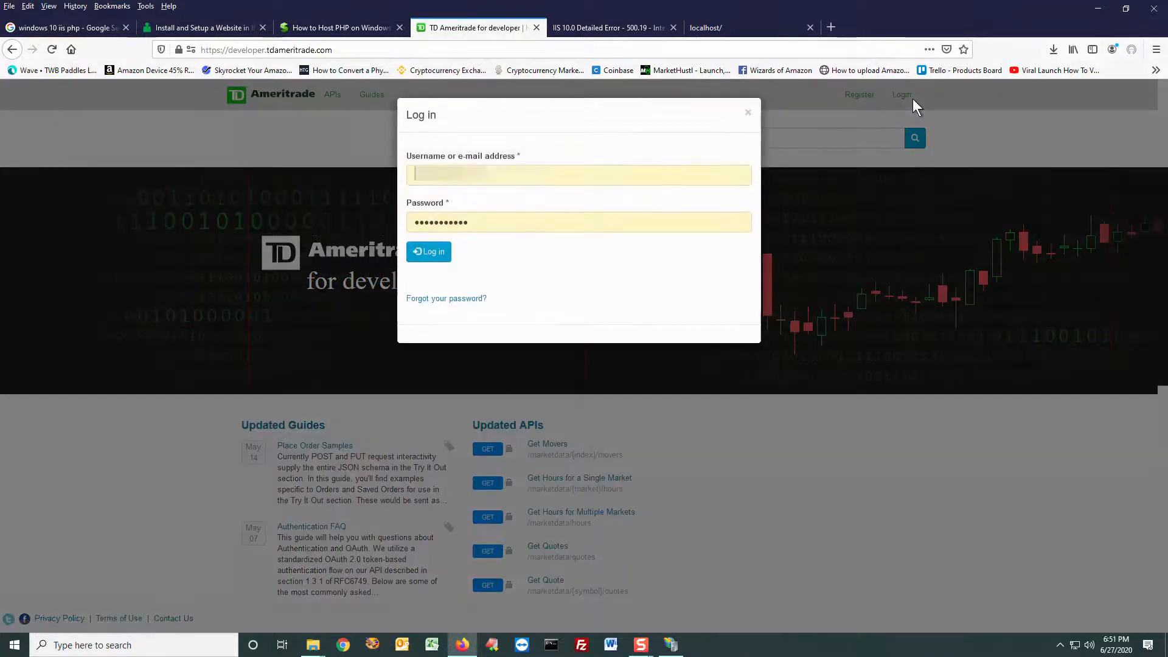
click(443, 255)
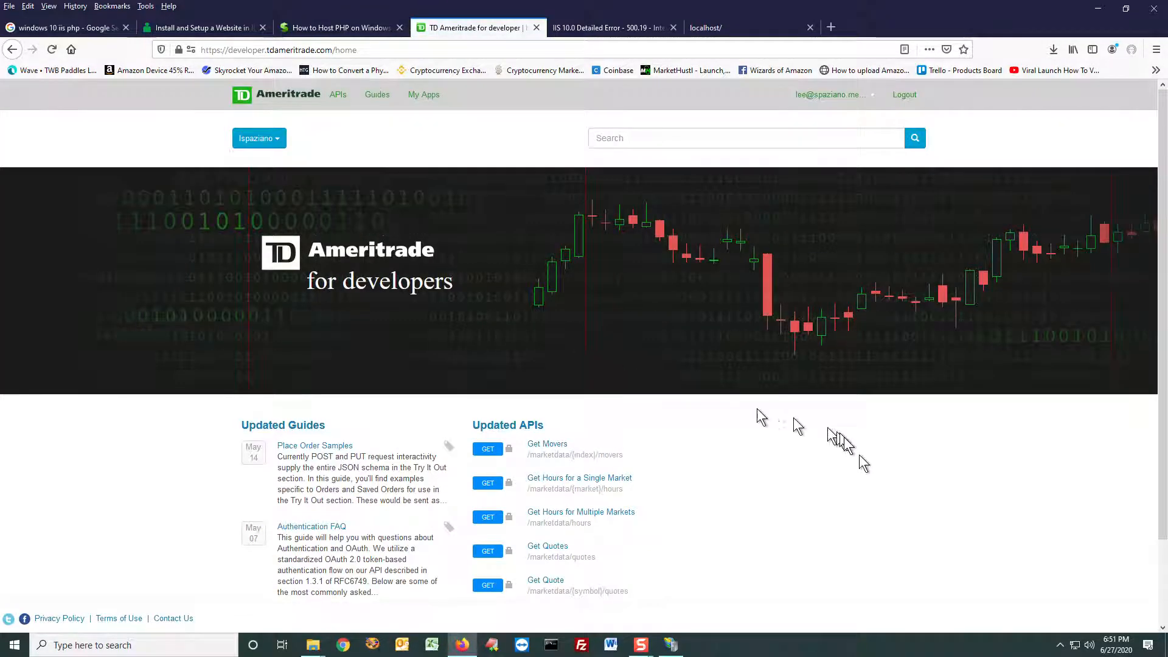
Step: View the APIs, Guides and My Apps pages, and look through the list of available APIs
click(340, 97)
click(374, 100)
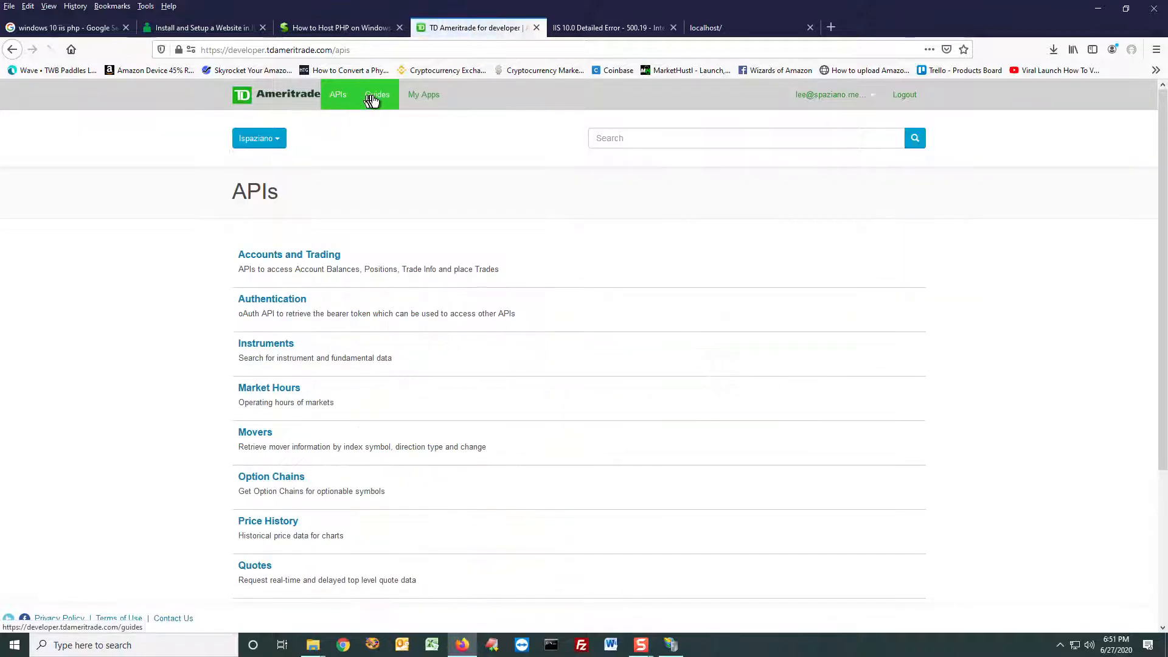
click(419, 99)
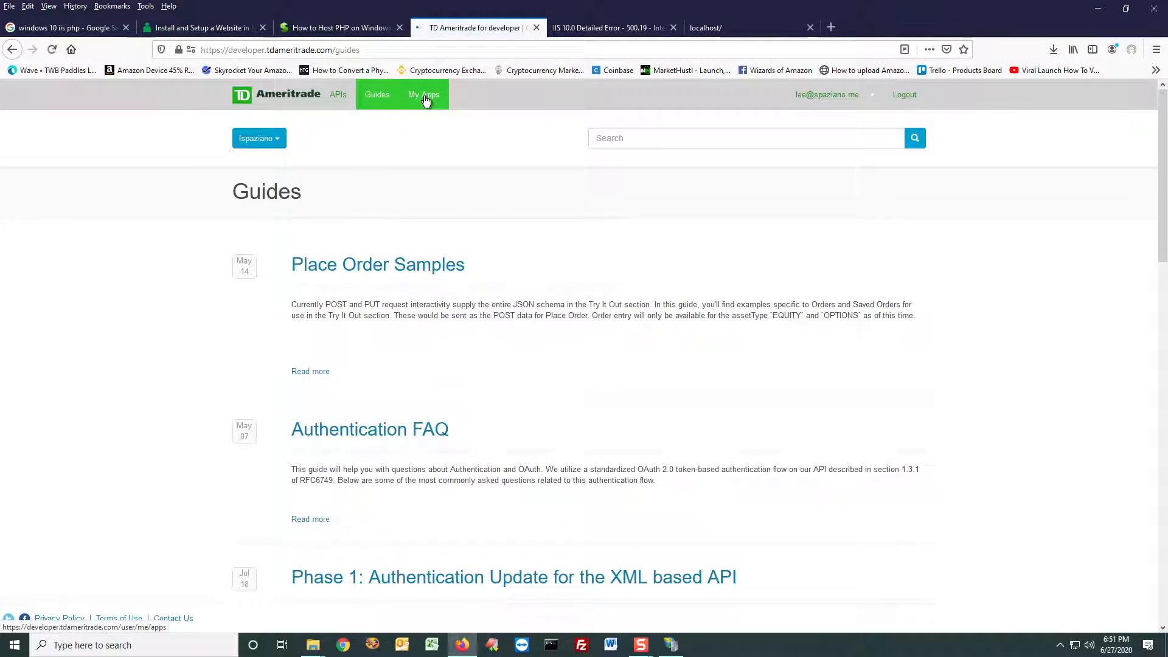
click(353, 99)
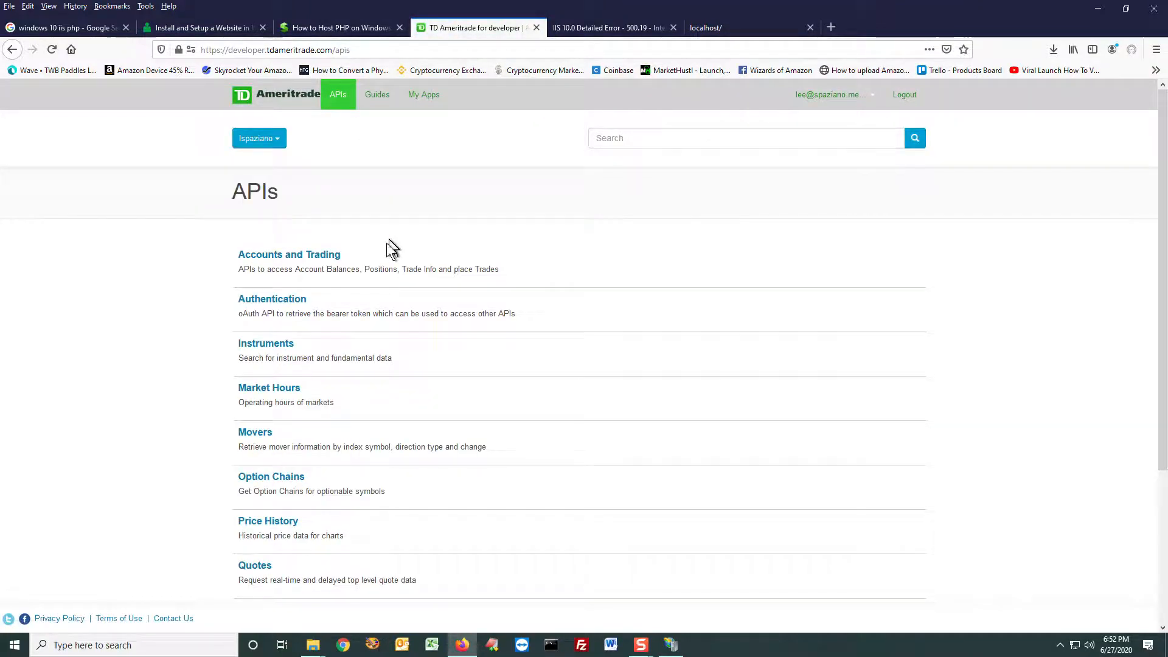
scroll(383, 255, down, 3)
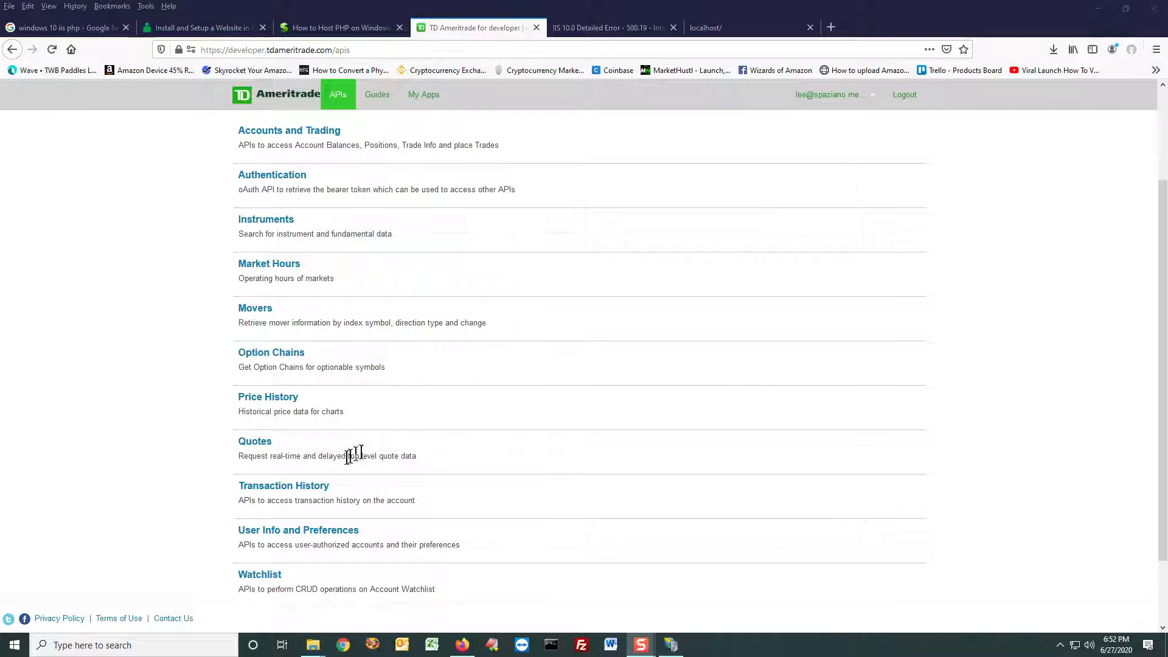
scroll(256, 494, down, 1)
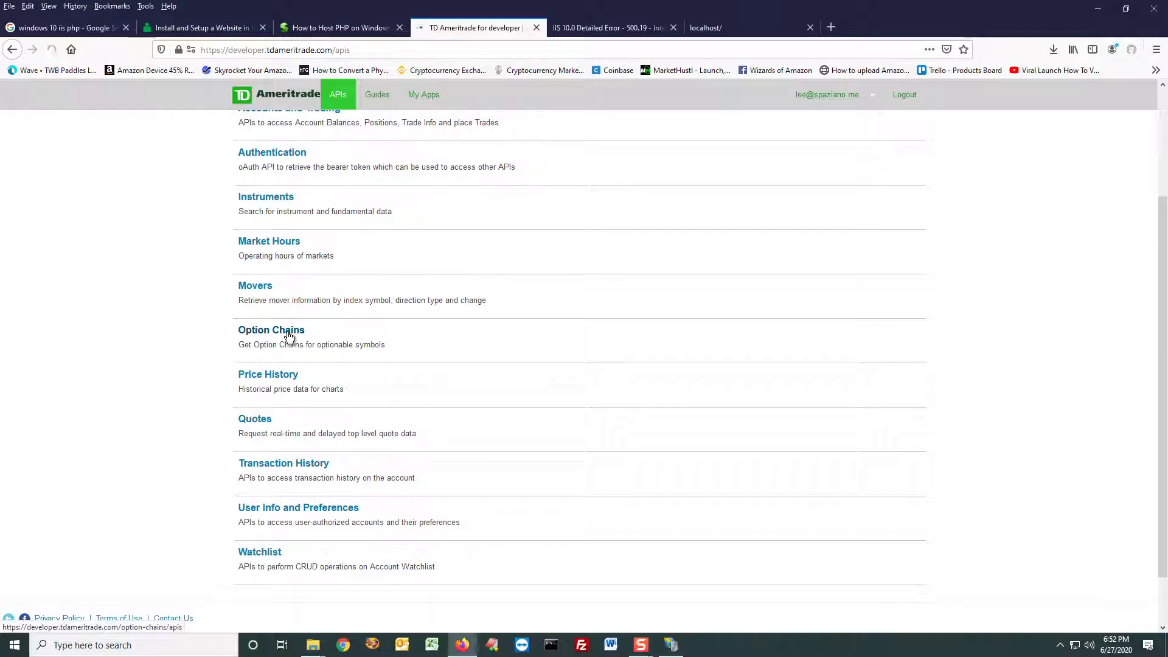
Step: Open Get Option Chain in the Option Chains API and examine its query parameters, header parameters and try-it-out section
click(288, 332)
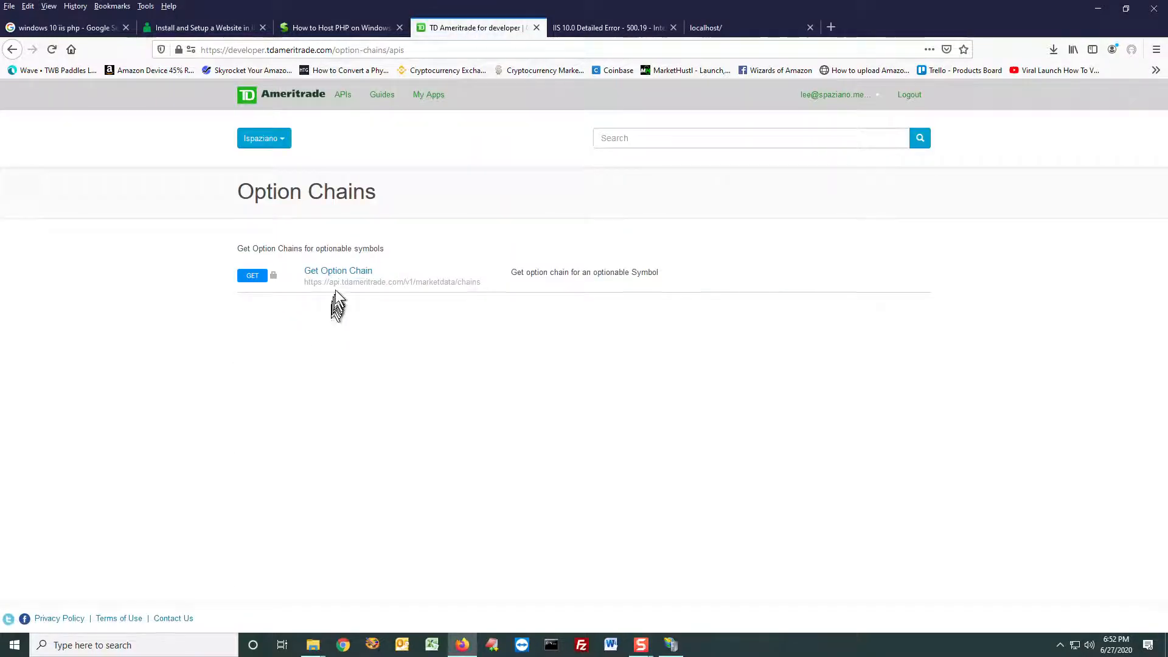
click(342, 277)
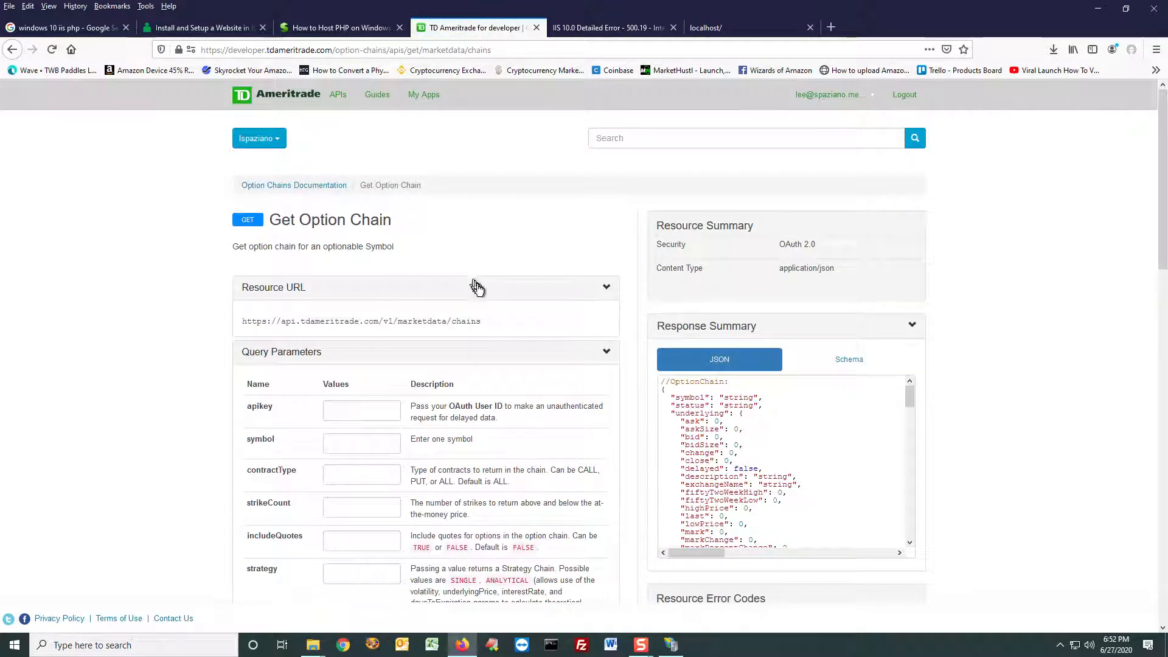
scroll(472, 298, down, 2)
scroll(419, 316, down, 9)
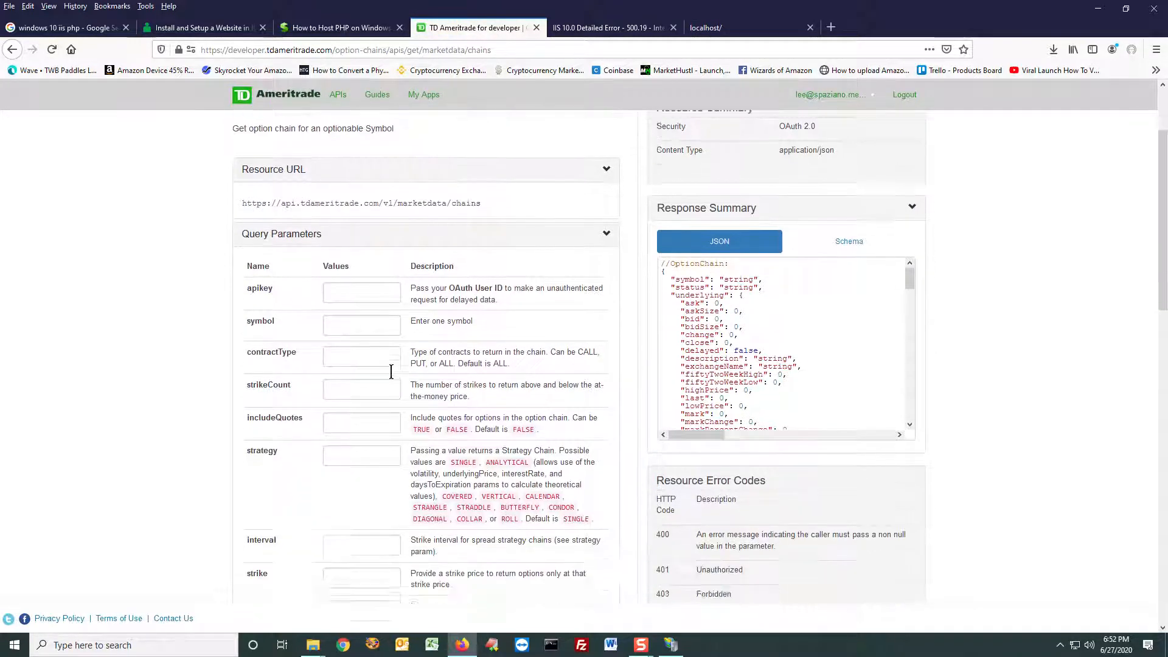
scroll(432, 436, up, 9)
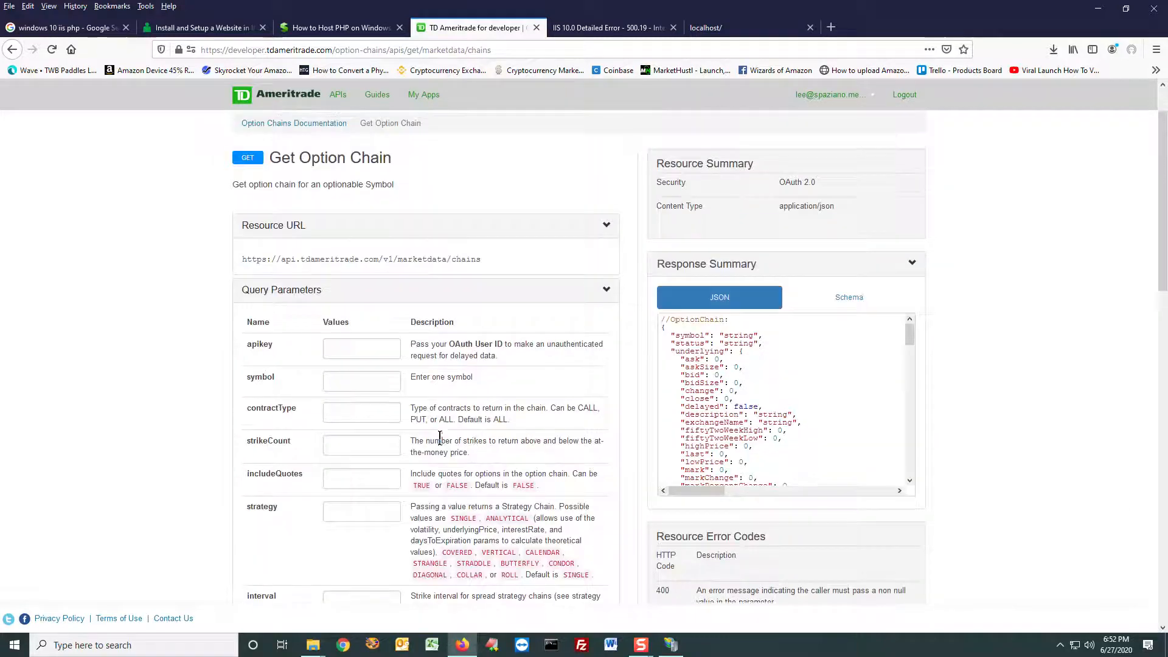
scroll(442, 429, down, 16)
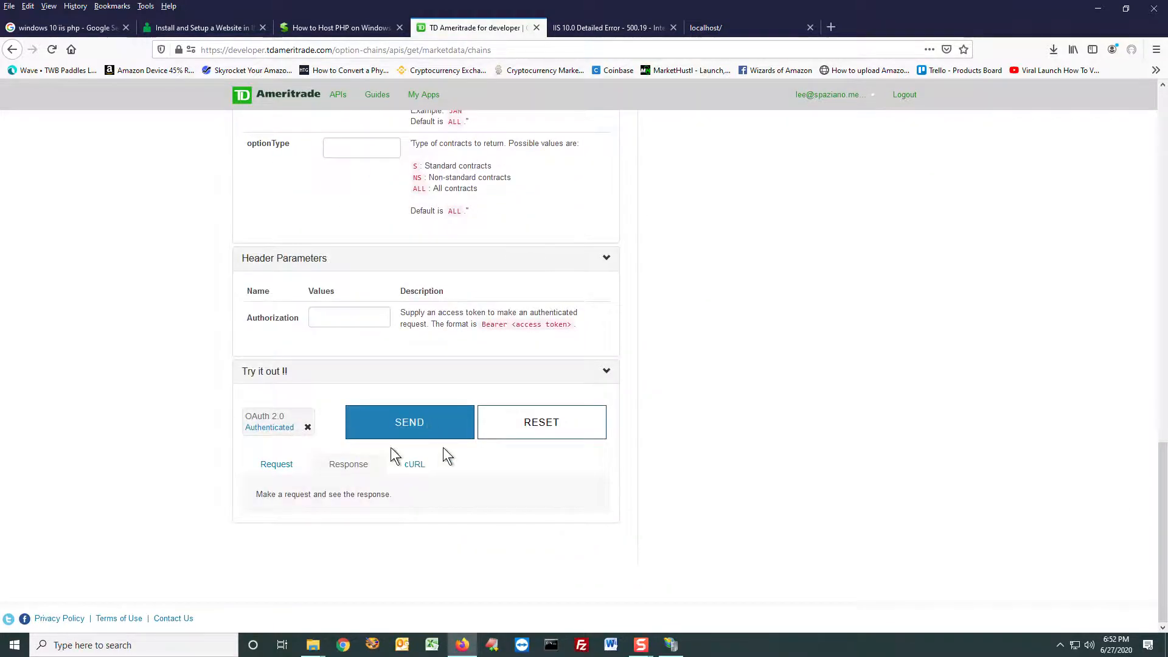
scroll(764, 508, up, 17)
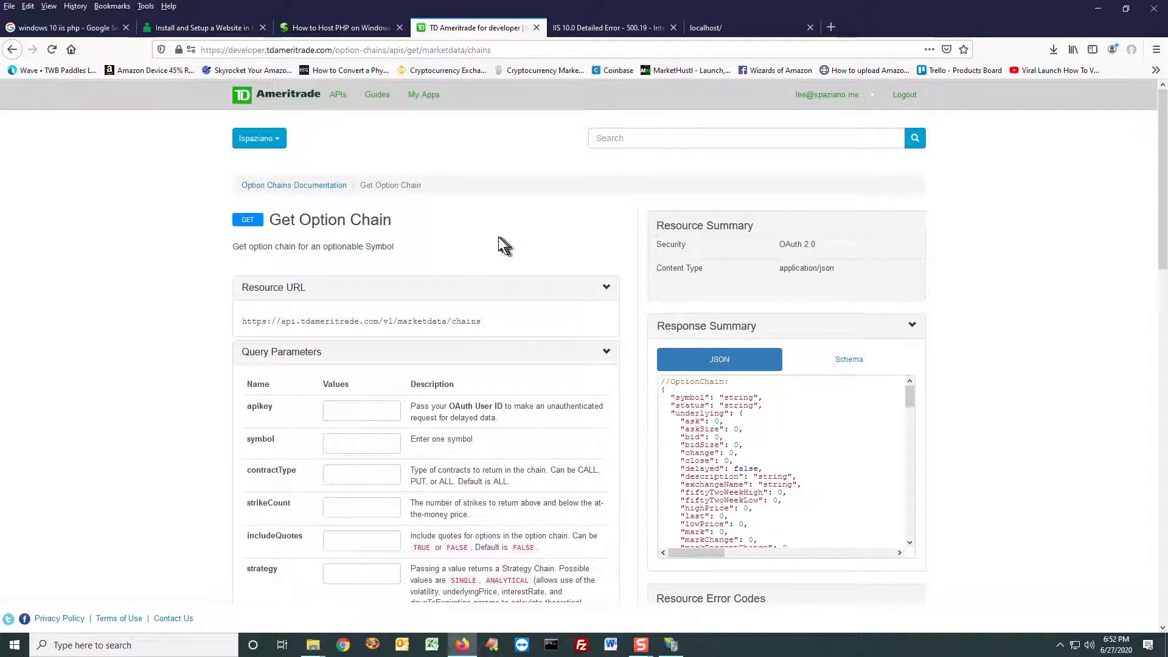
drag(392, 220, 277, 217)
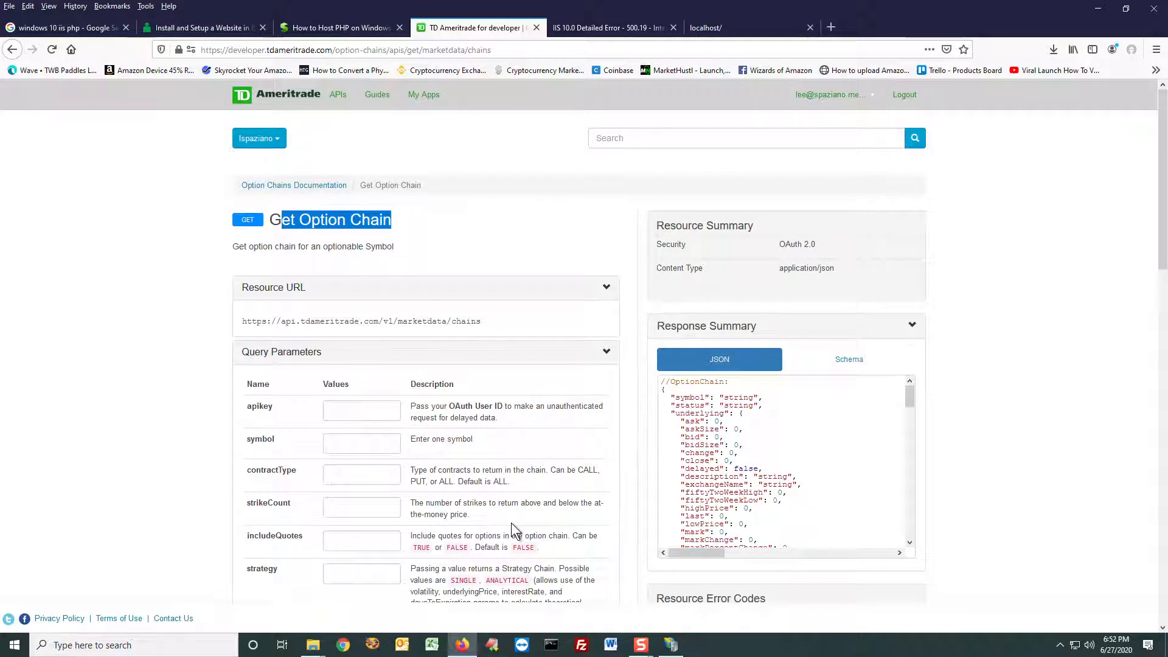
click(451, 147)
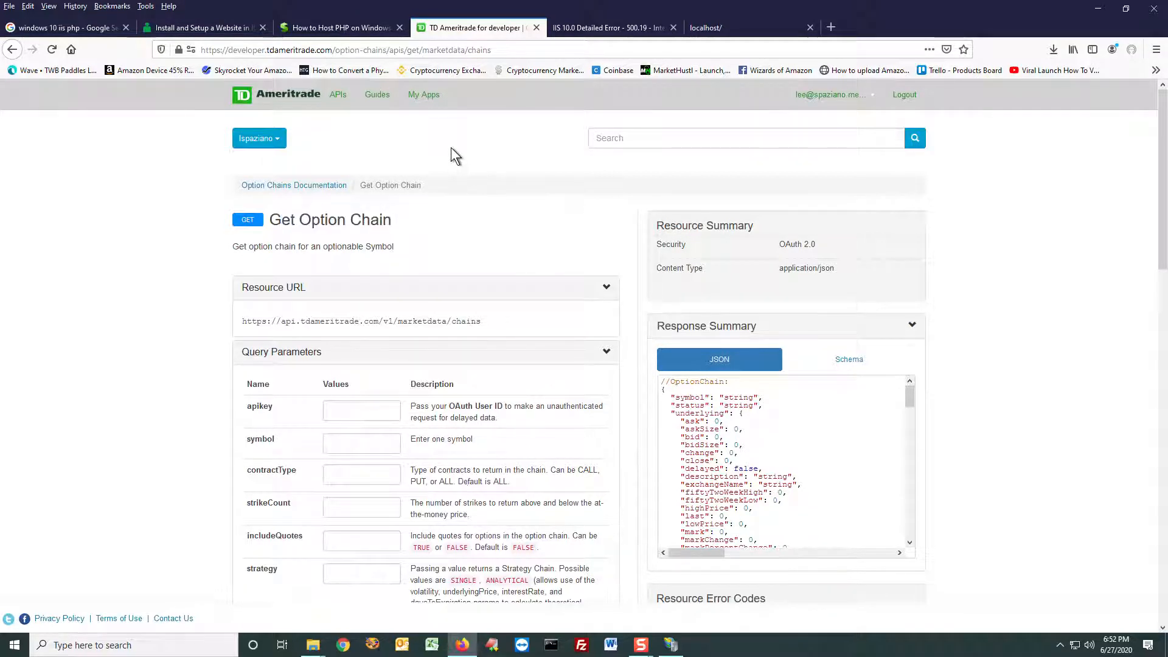
Step: Start a new app under My Apps with the name "Screener" and the purpose "Personal Use screener"
click(444, 100)
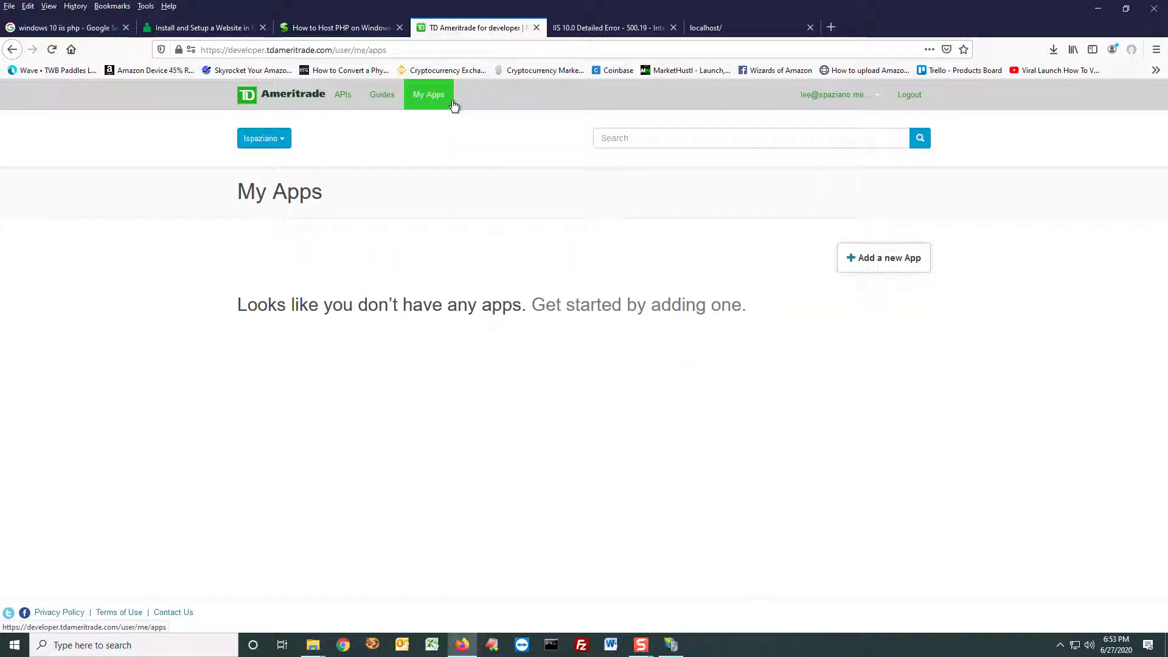
click(871, 266)
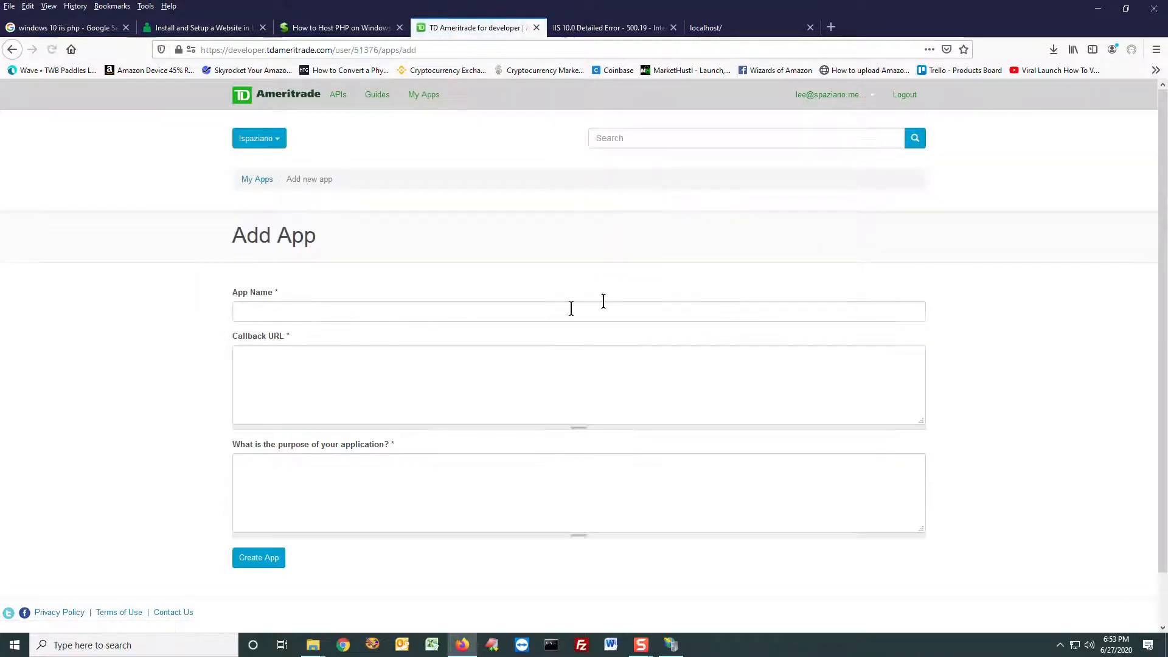
click(456, 312)
text(Screener)
click(396, 462)
text(Per)
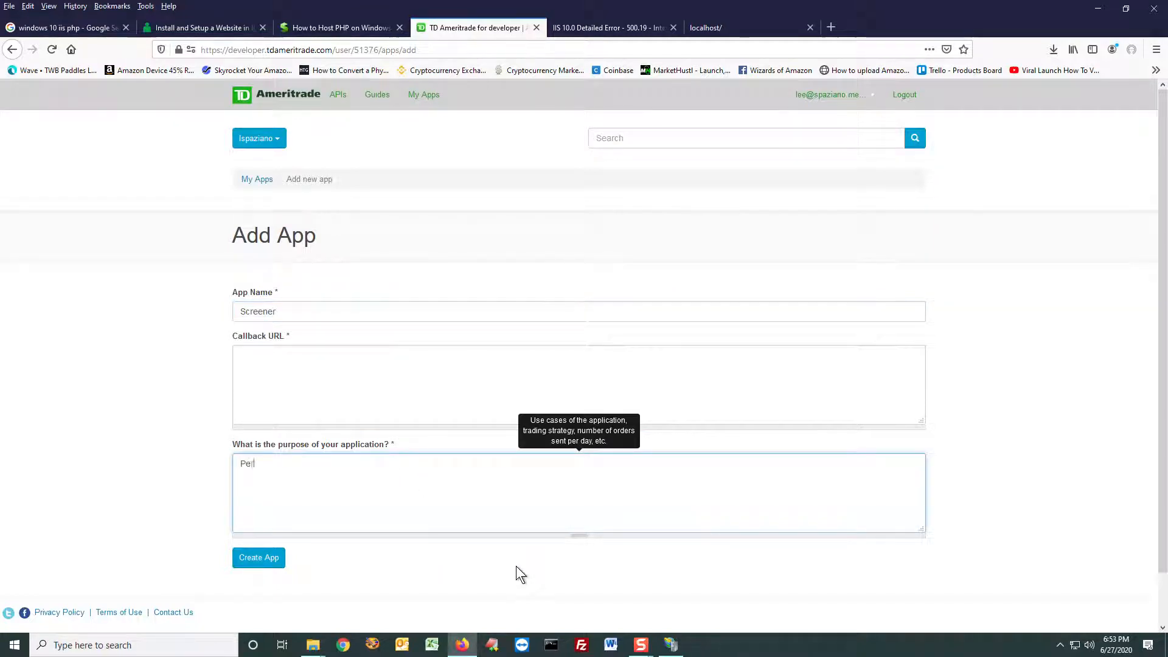
text(sonal Use screener)
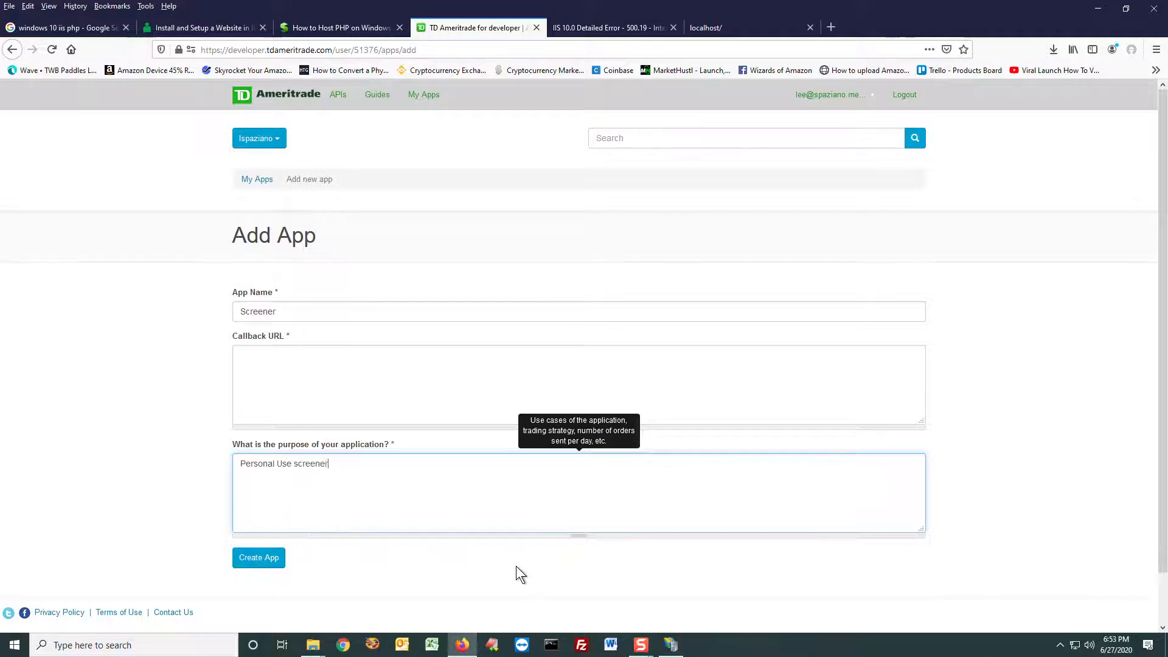
click(373, 368)
click(577, 30)
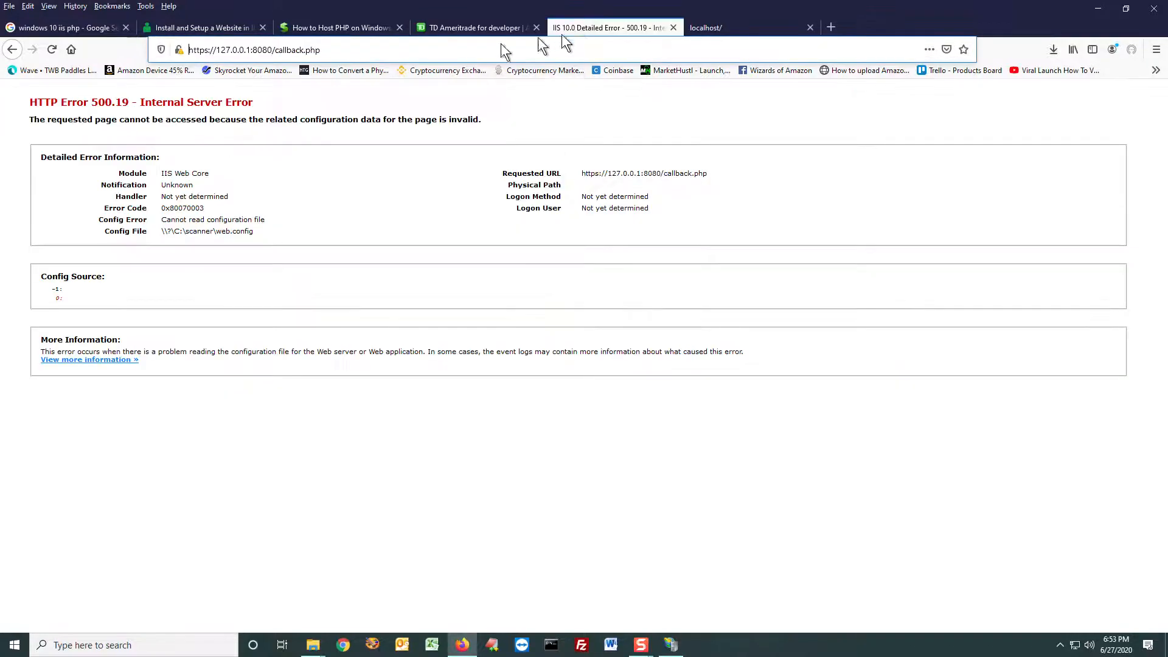
click(548, 48)
drag(391, 49, 163, 58)
key(ctrl+c)
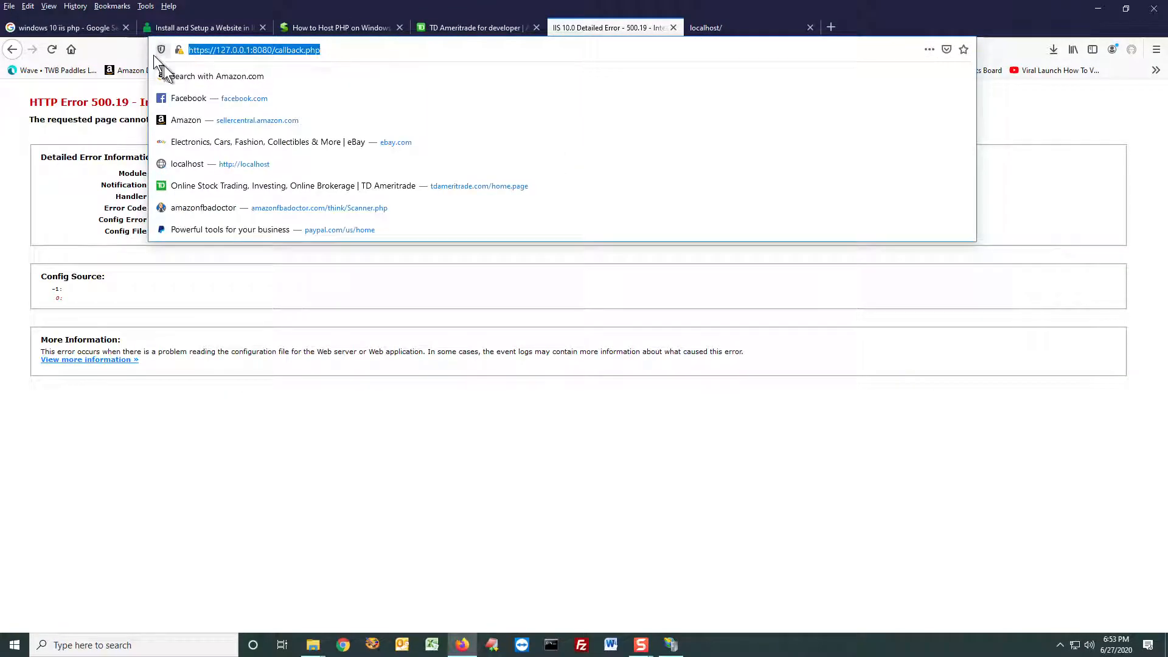
click(450, 27)
key(ctrl+v)
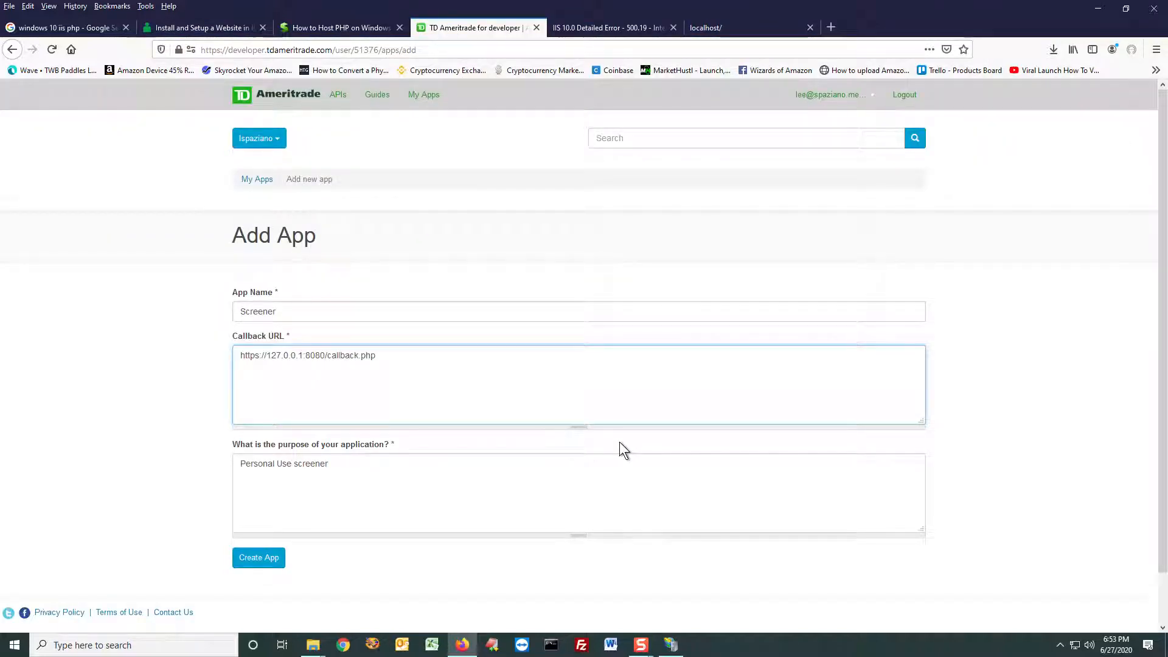
Step: Enlarge the page, review the callback URL's protocol, IP address, port and file name, and restore the normal page size
key(shift+Right)
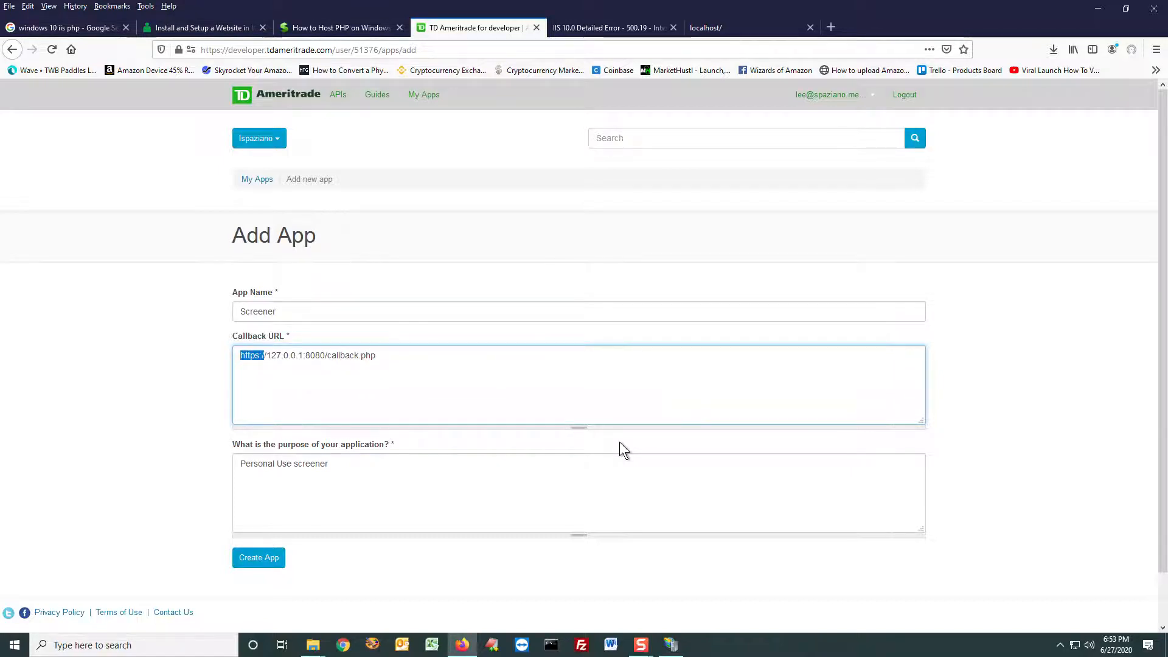
ctrl+scroll(600, 439, up, 5)
scroll(213, 389, up, 1)
click(160, 294)
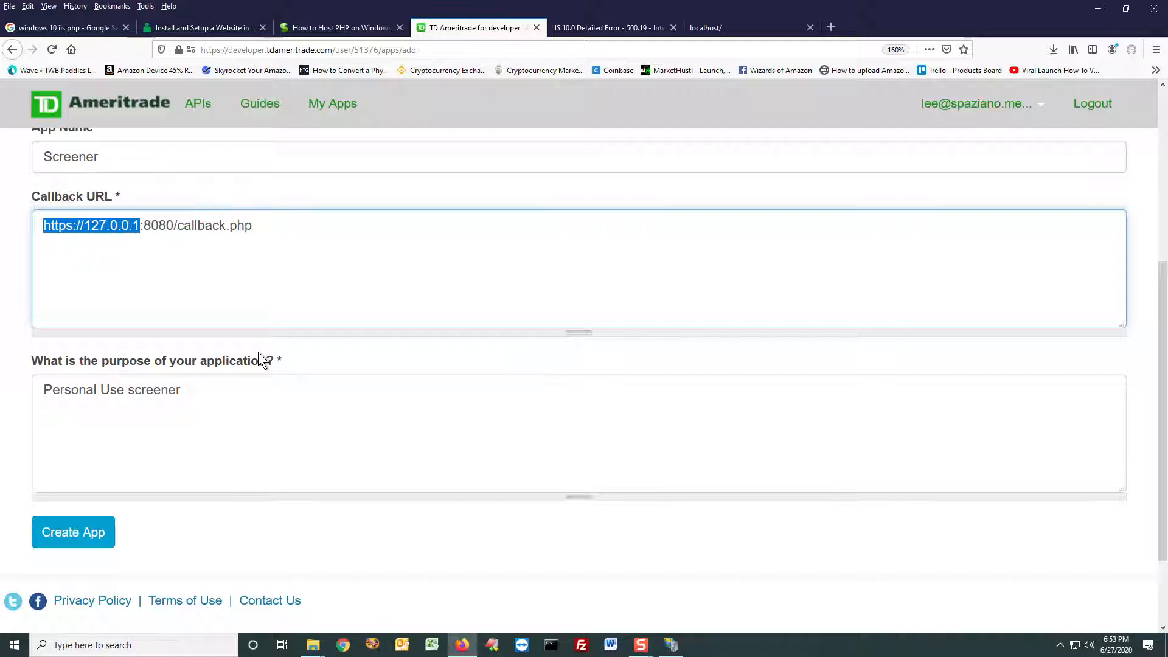
key(shift+Right)
key(shift+Right)
key(shift+Right)
key(shift+Right)
key(shift+Right)
key(shift+Right)
key(shift+Right)
key(shift+Right)
key(shift+Right)
key(shift+Right)
key(shift+Right)
key(shift+Right)
key(shift+Right)
key(shift+Right)
key(shift+Right)
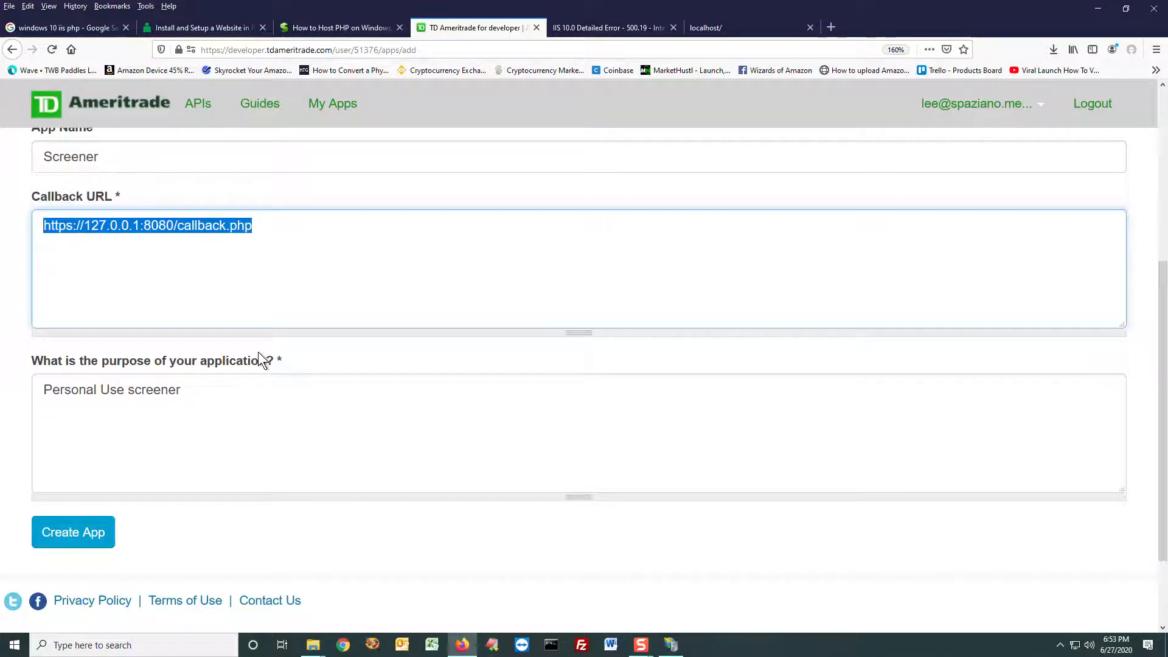
key(Right)
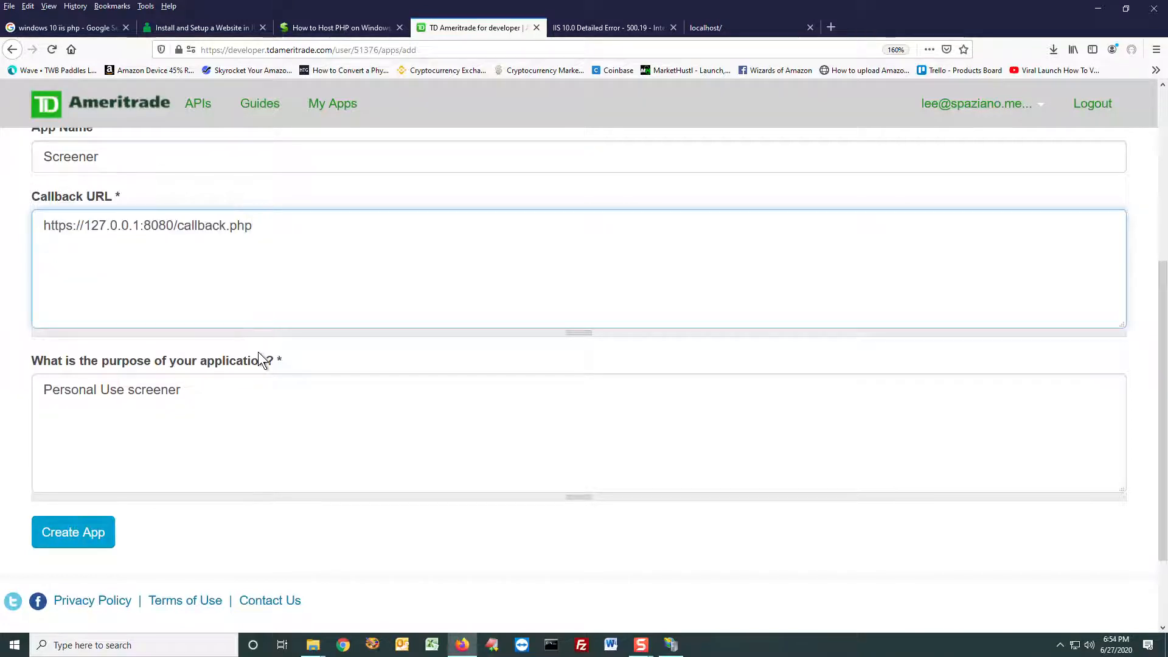
triple_click(310, 231)
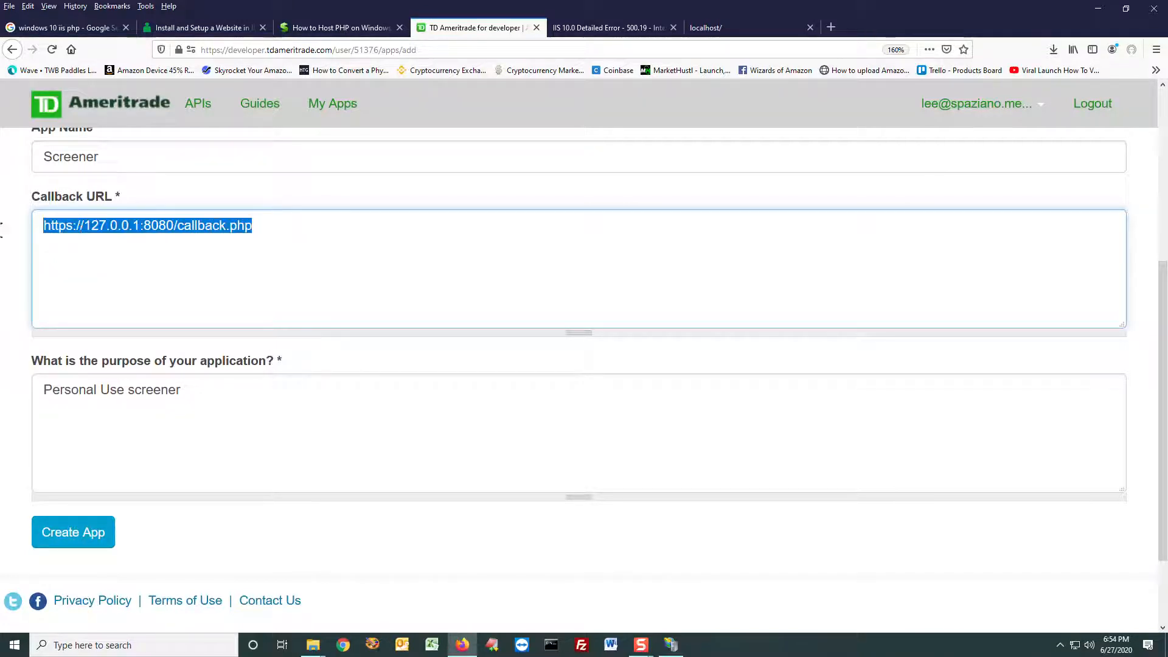
click(352, 233)
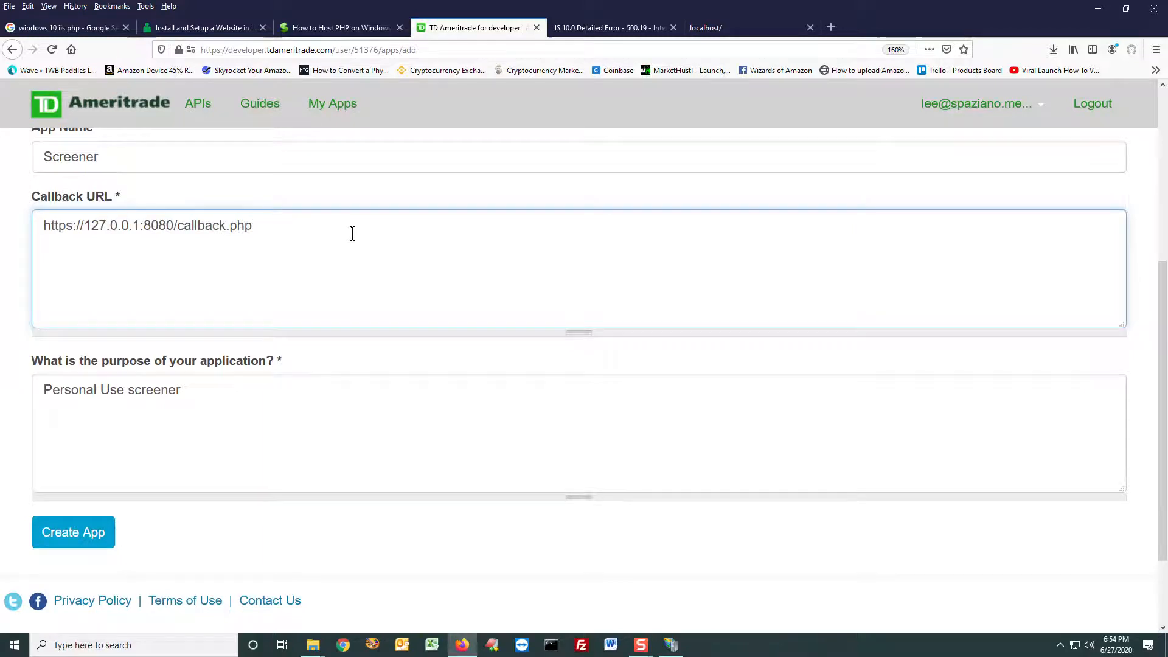
key(ctrl+minus)
key(ctrl+minus)
key(ctrl+minus)
key(ctrl+minus)
key(ctrl+minus)
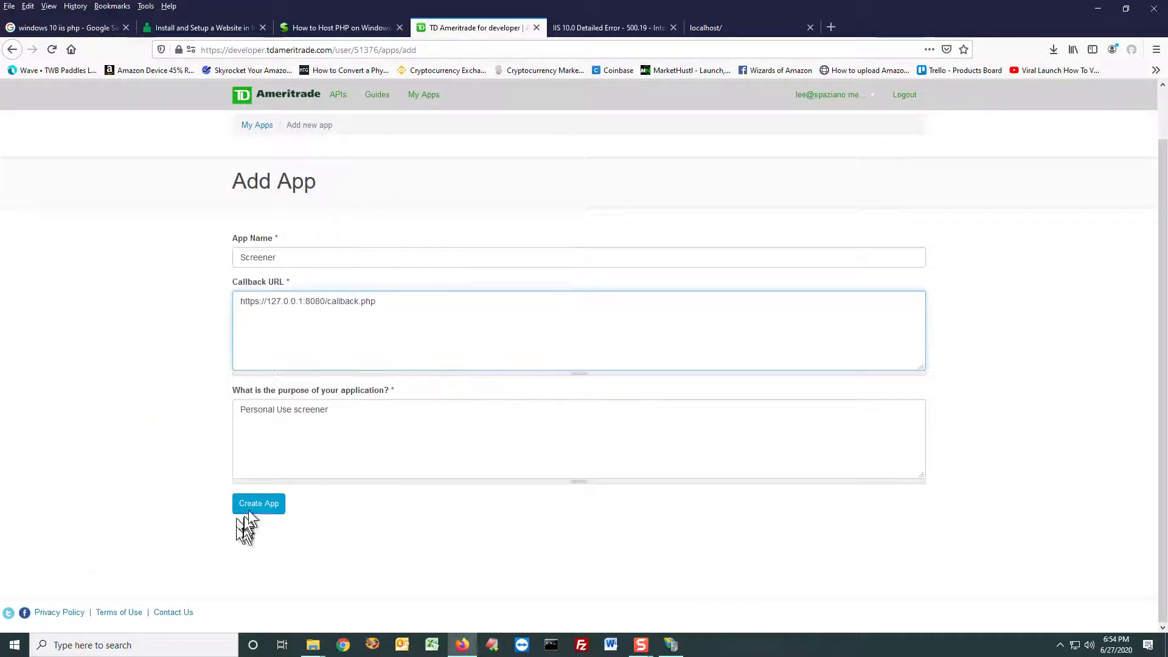
Step: Create the app, open the Screener entry and select its consumer key
click(258, 504)
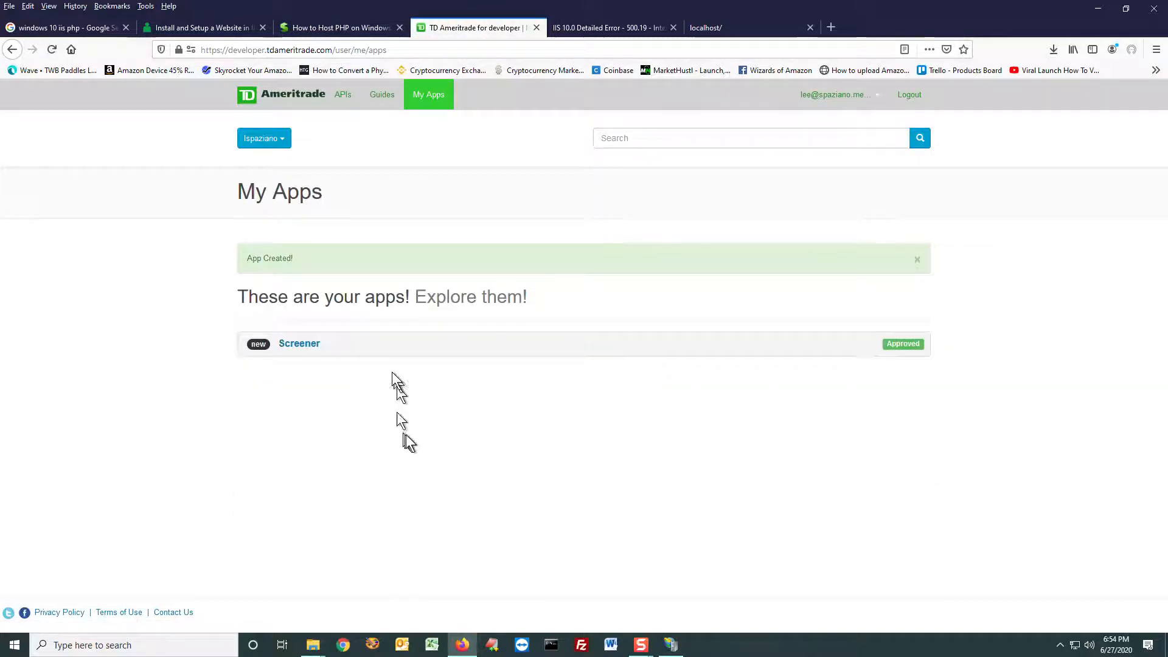
click(311, 342)
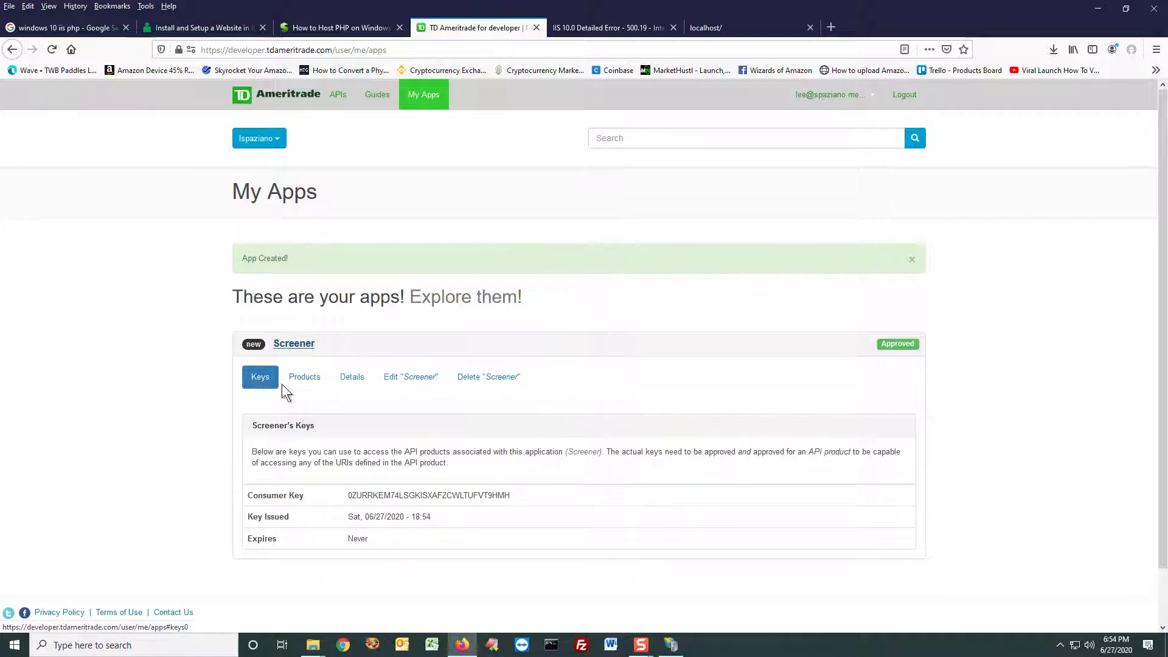
double_click(405, 495)
key(ctrl+c)
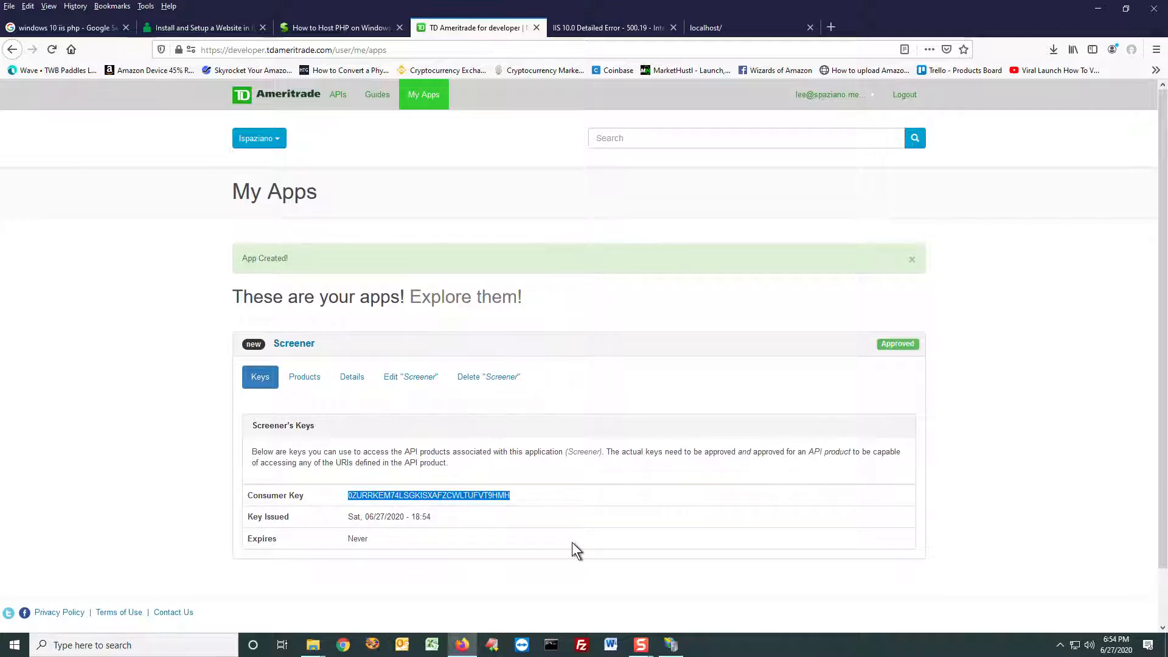
Step: Bring up the C:\scanner folder in File Explorer and open ConsumerKey.ini in Notepad
drag(639, 0, 606, 111)
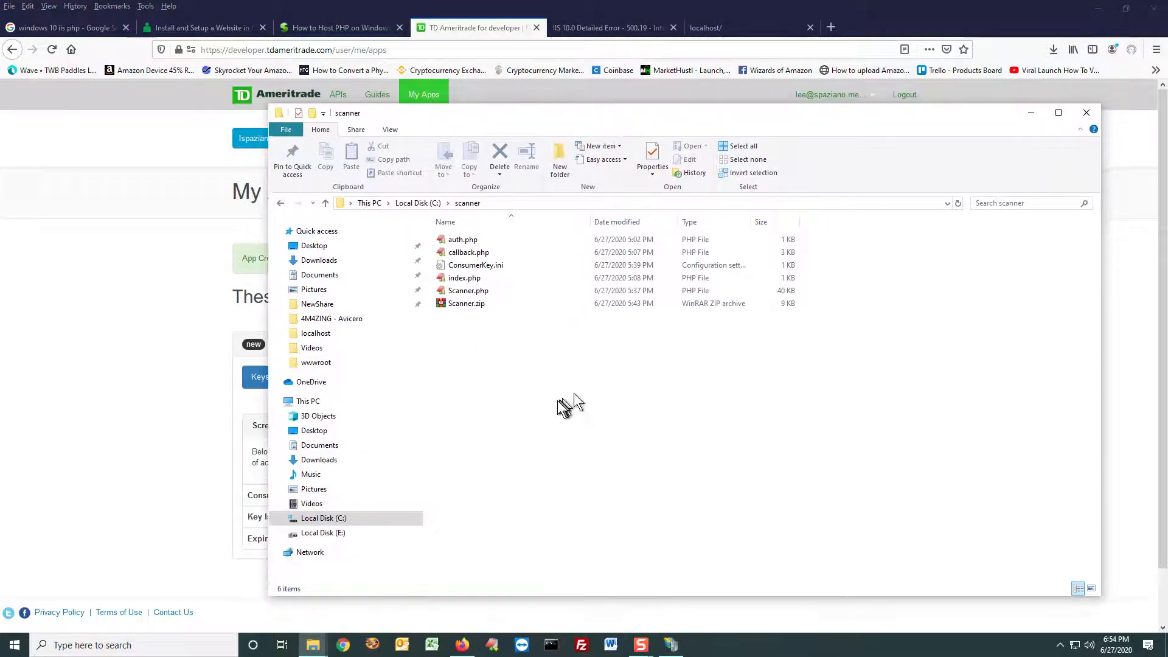
click(491, 265)
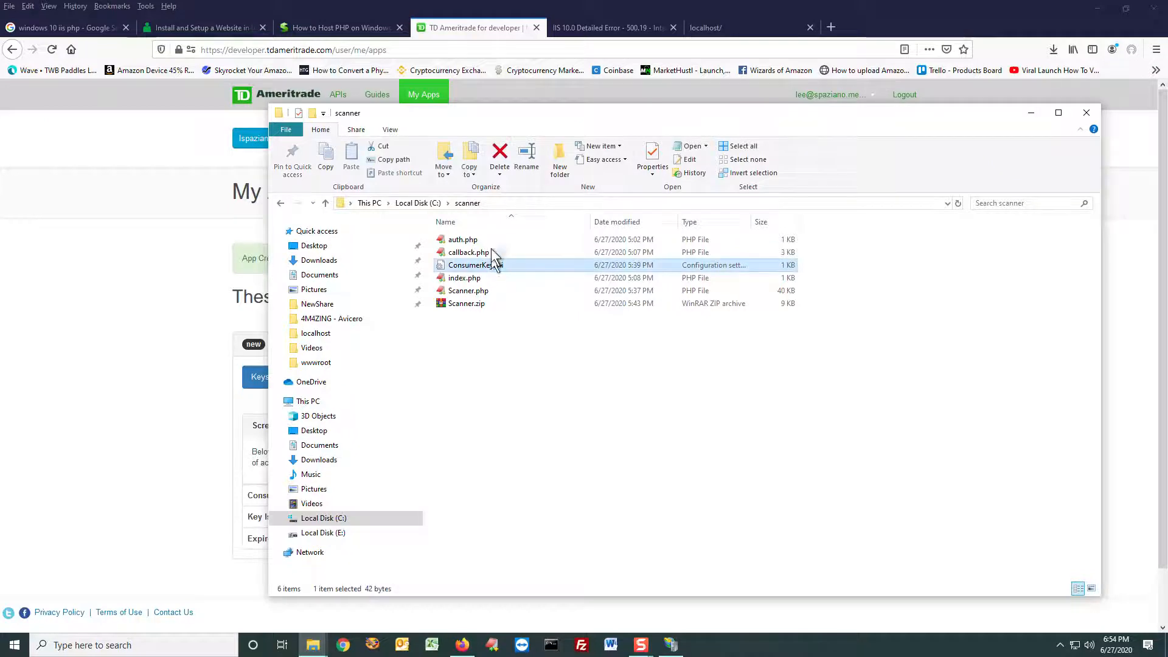
click(517, 200)
click(449, 201)
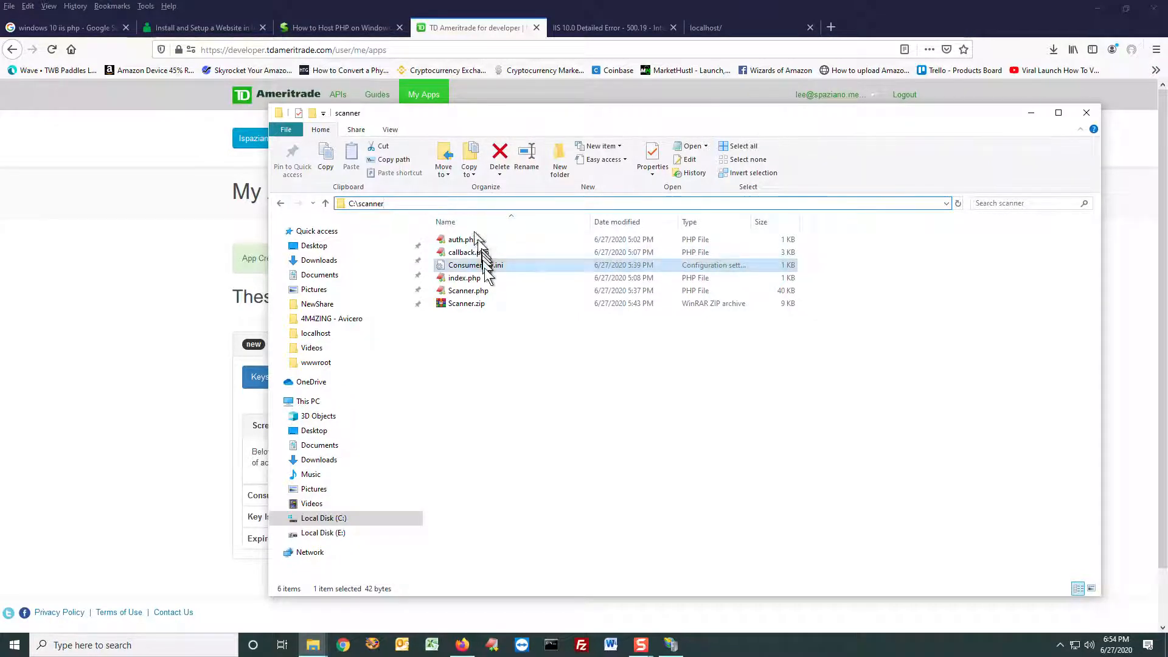
click(485, 401)
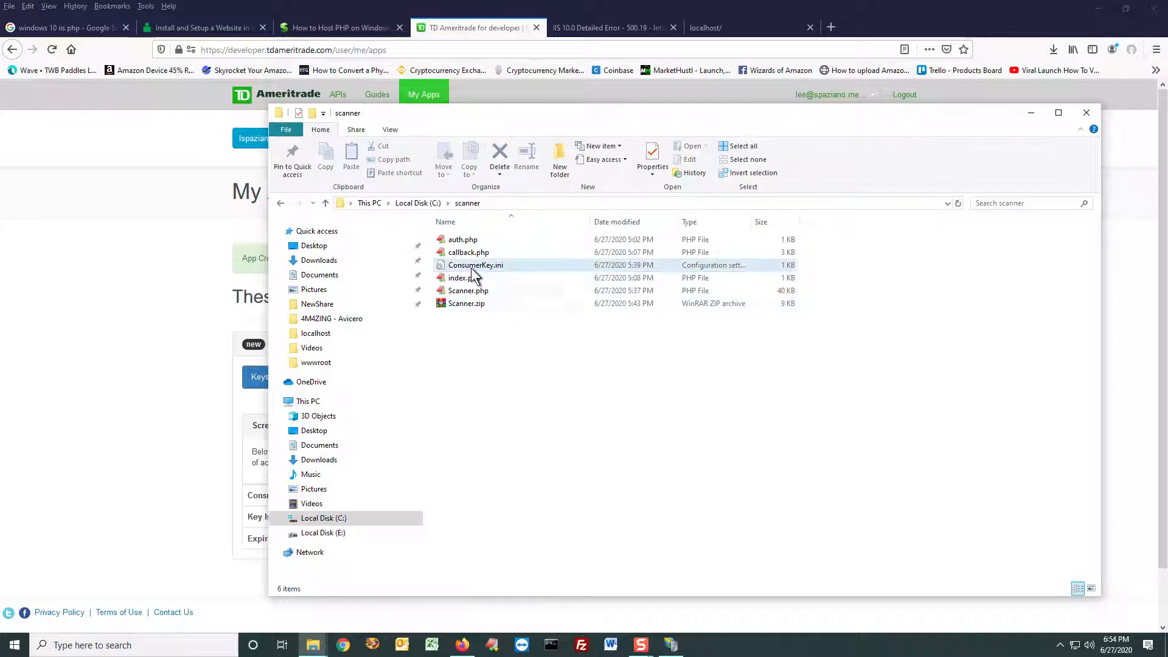
double_click(472, 268)
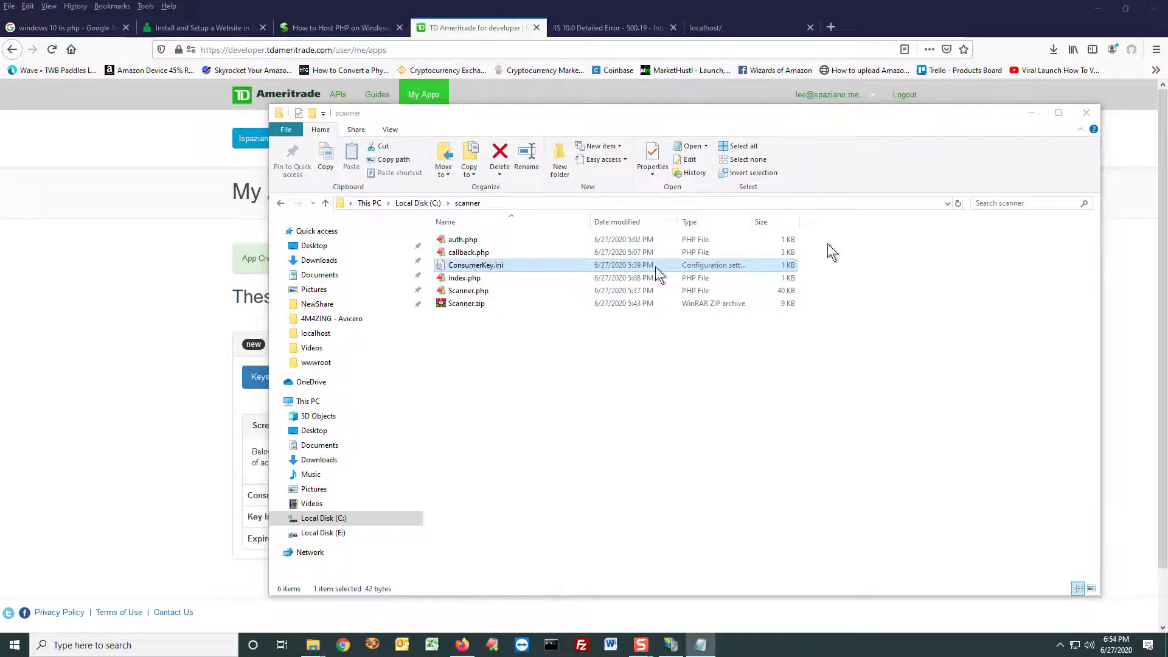
Step: Replace the placeholder text in ConsumerKey.ini with the copied consumer key and save the file
drag(921, 79, 455, 126)
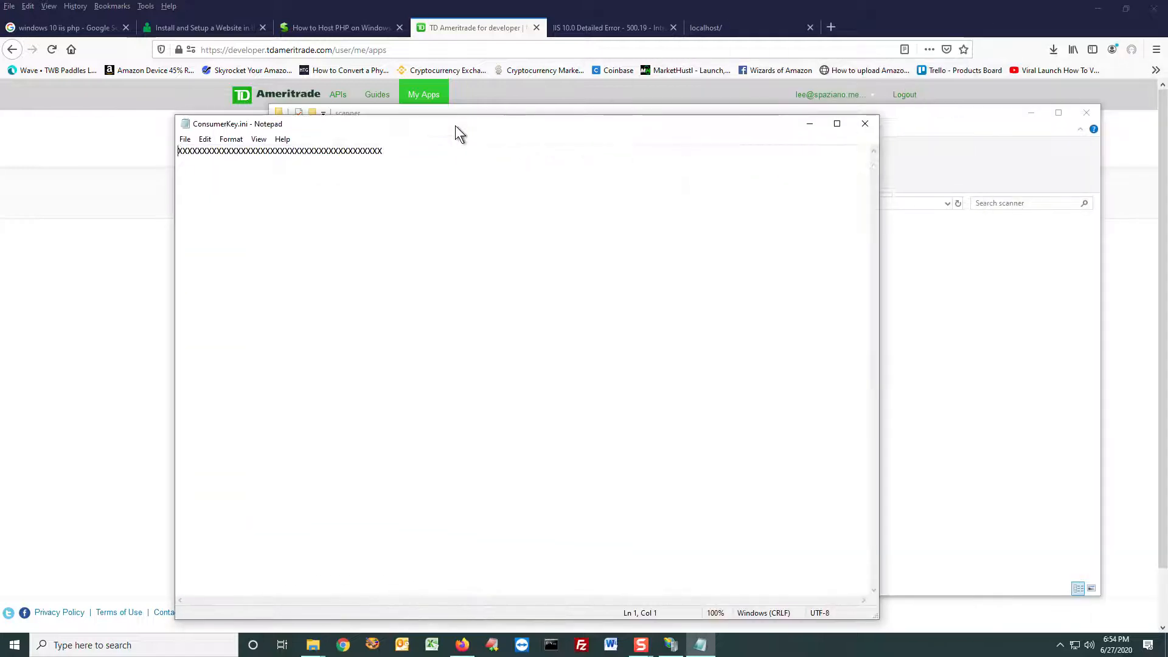
key(ctrl+a)
key(ctrl+v)
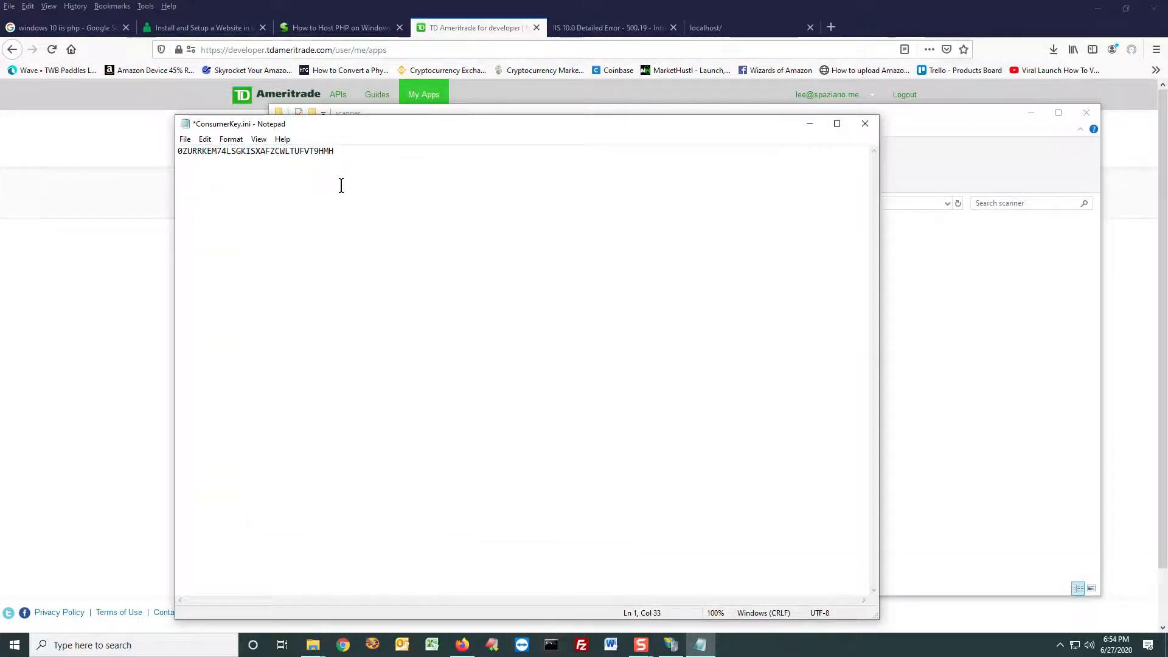
key(ctrl+s)
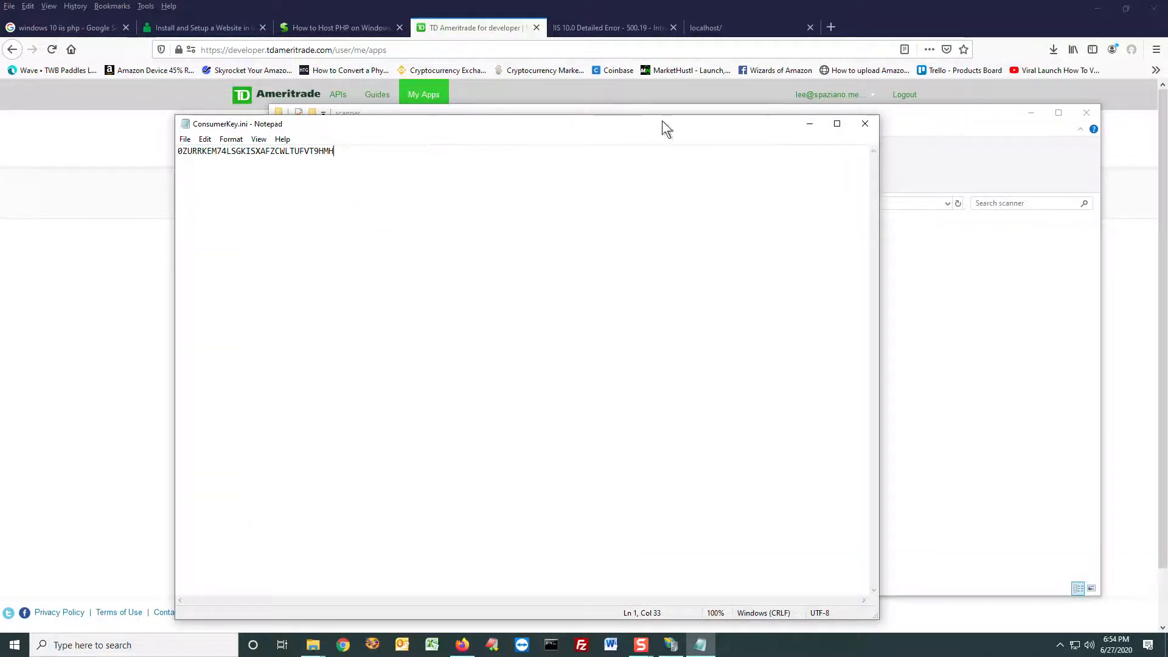
Step: Place the Notepad window beneath the consumer key on the My Apps page for comparison, save ConsumerKey.ini again and close it
click(1030, 113)
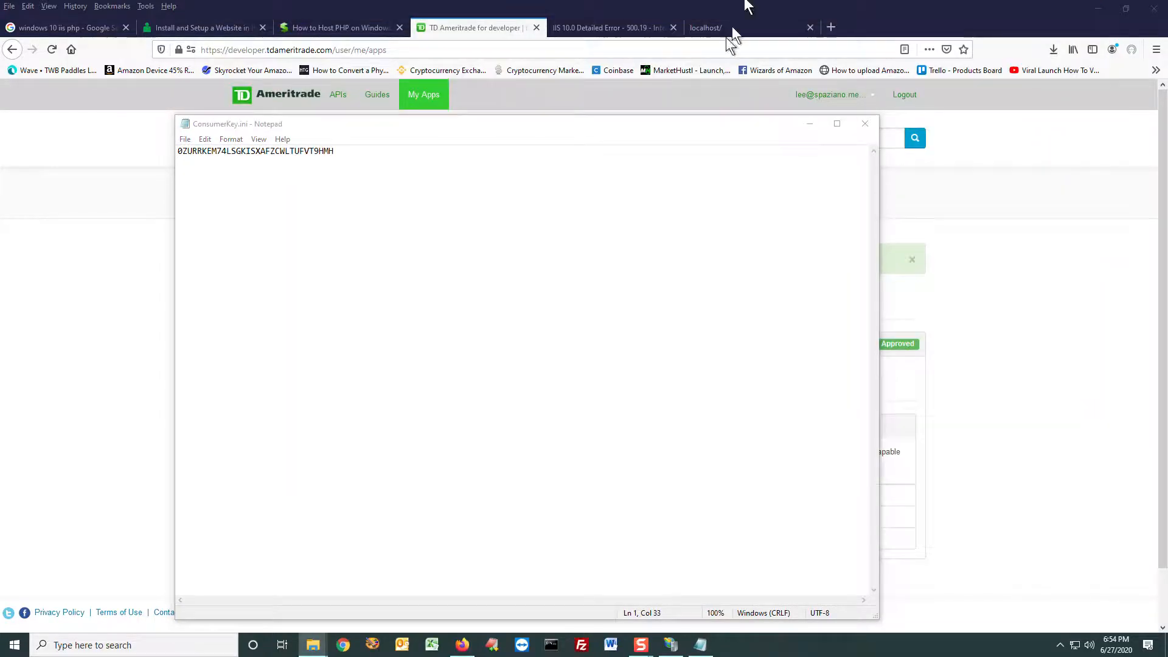
drag(630, 115, 721, 524)
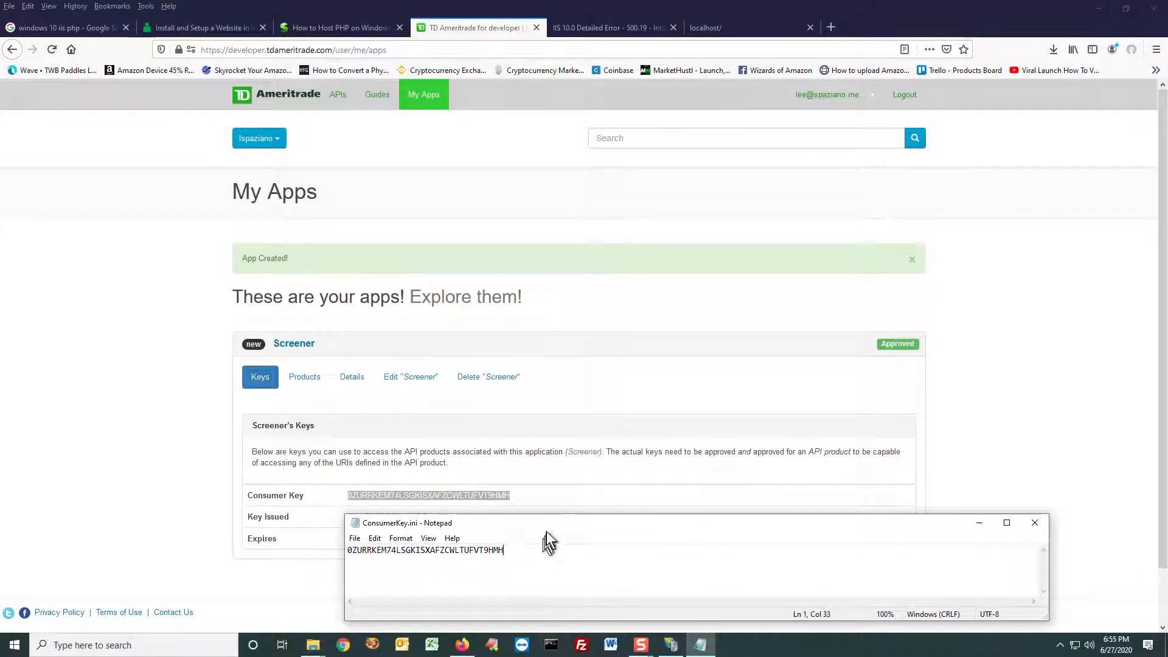
click(358, 539)
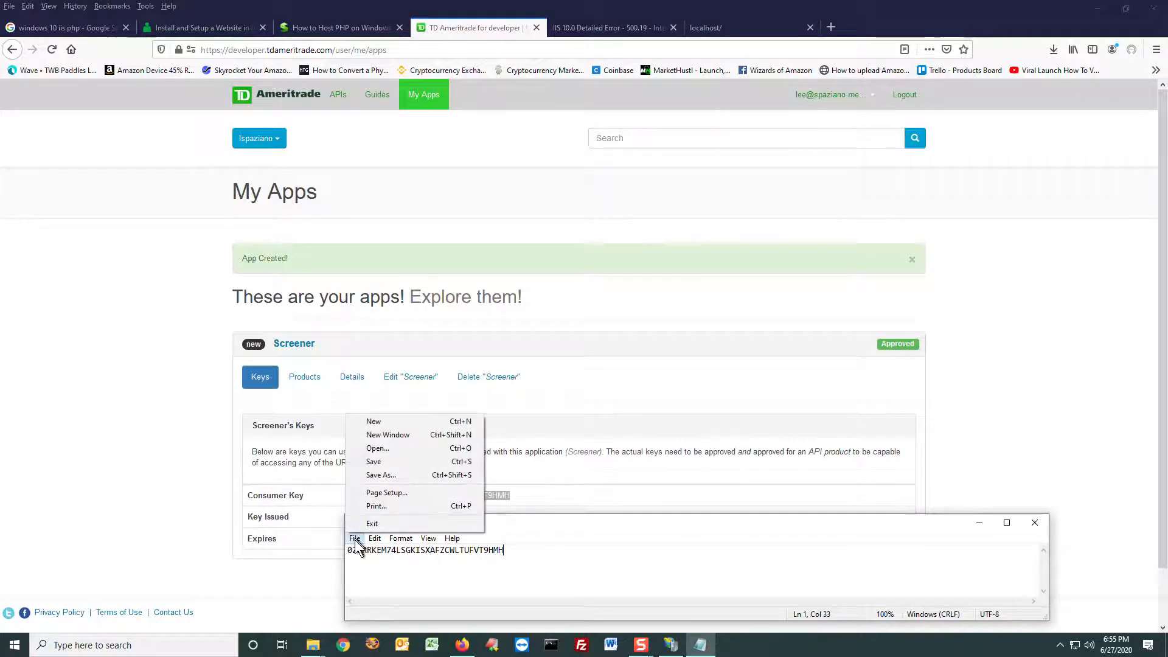
click(380, 461)
click(1033, 523)
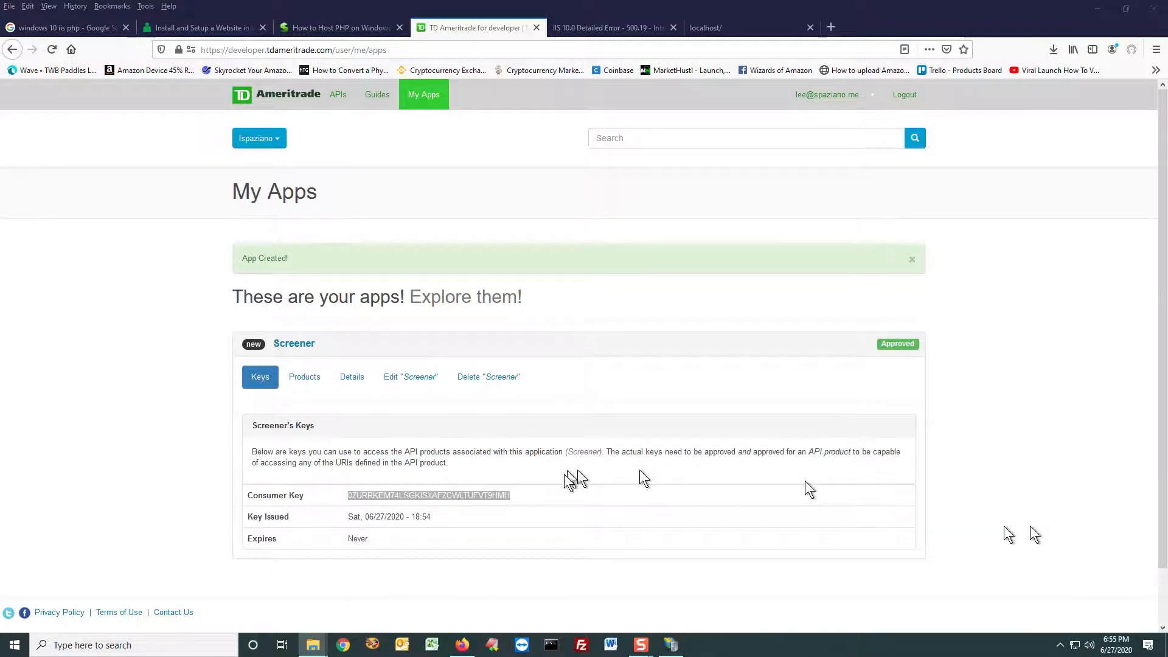
Step: Highlight the Screener app's consumer key on the My Apps page to check its full extent
click(552, 505)
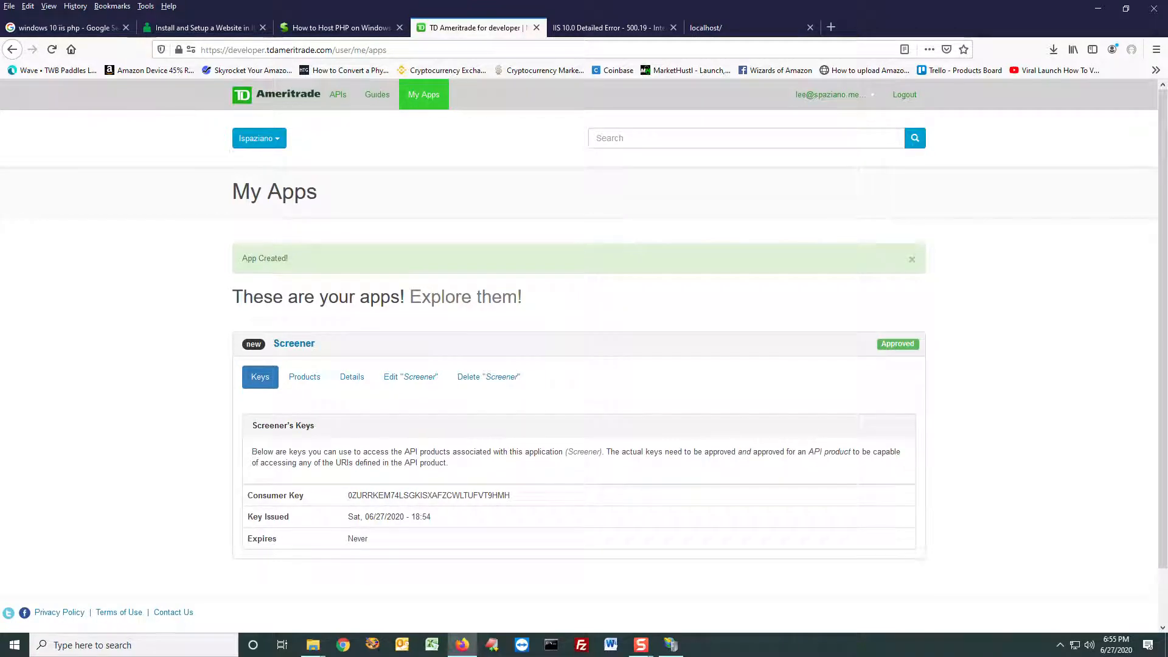
double_click(378, 493)
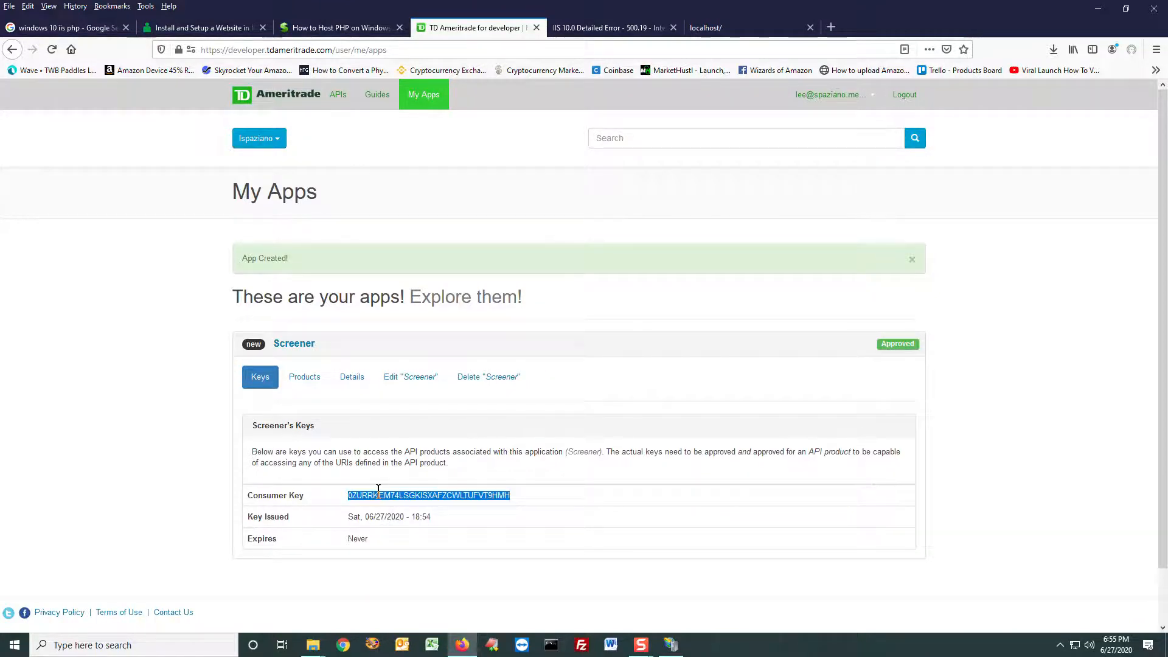
click(521, 496)
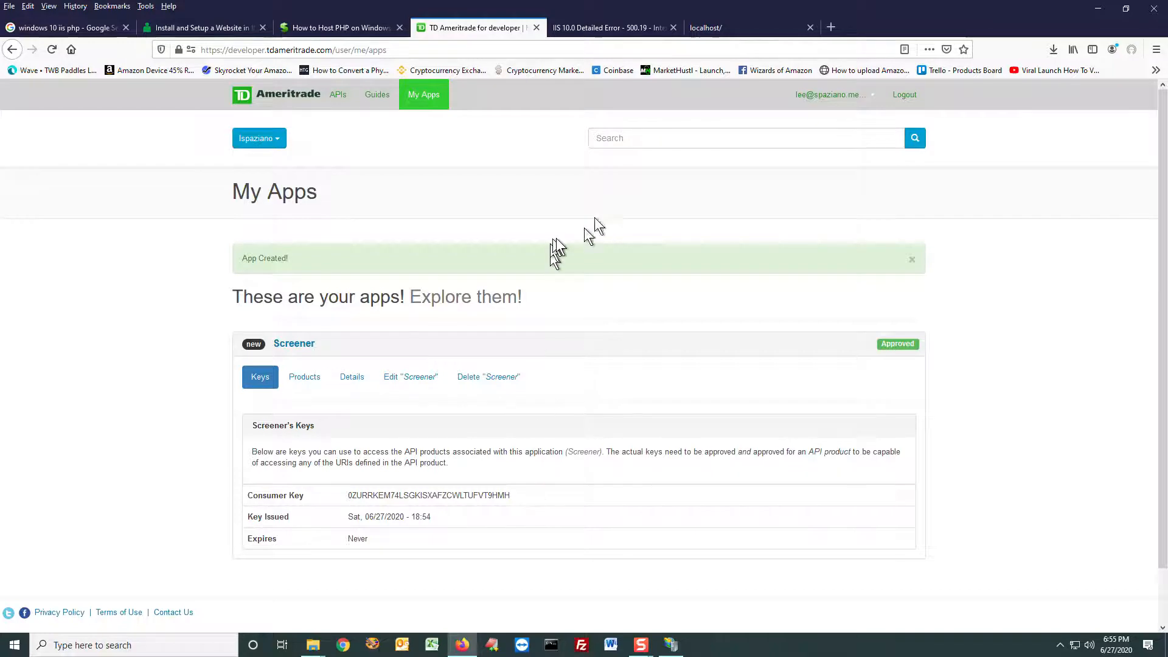
Step: Switch past the IIS error page to the localhost page and load it again
click(602, 31)
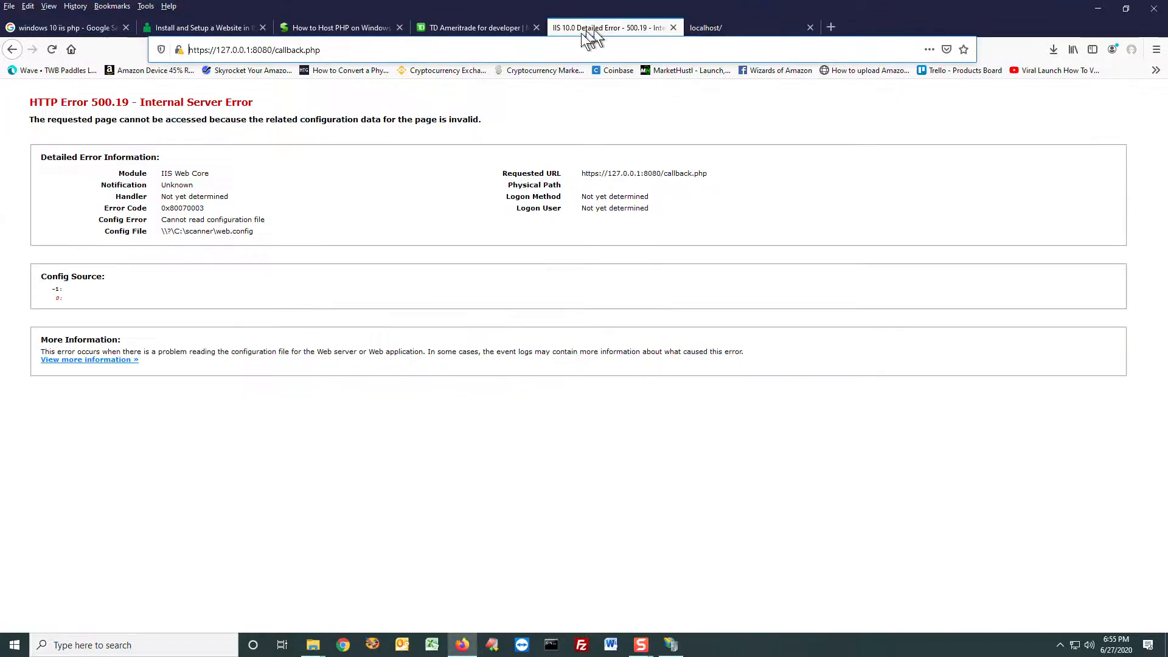
click(719, 28)
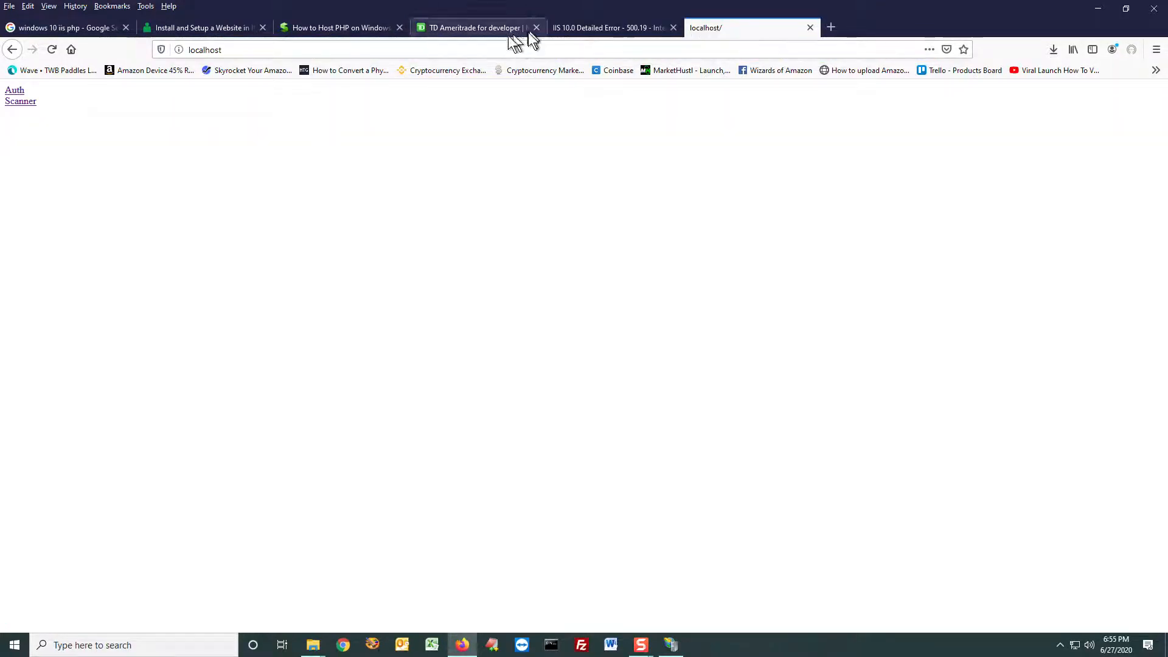
click(425, 48)
key(Return)
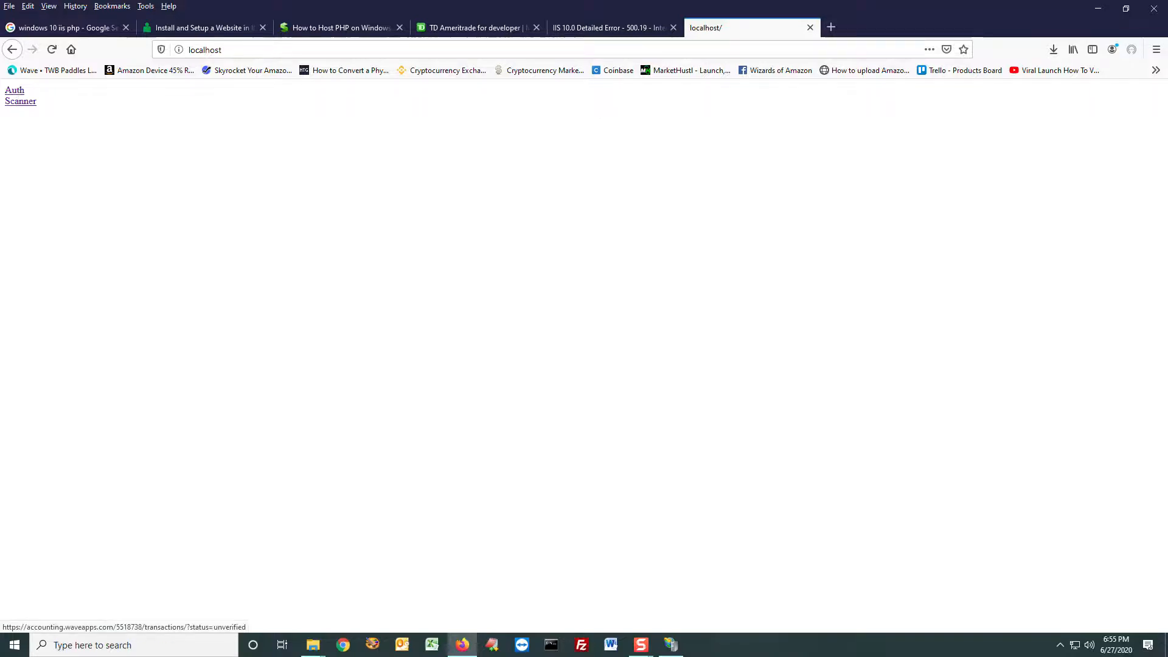
Step: Review the PHP and ini files in the scanner folder and delete Scanner.zip
key(alt+Tab)
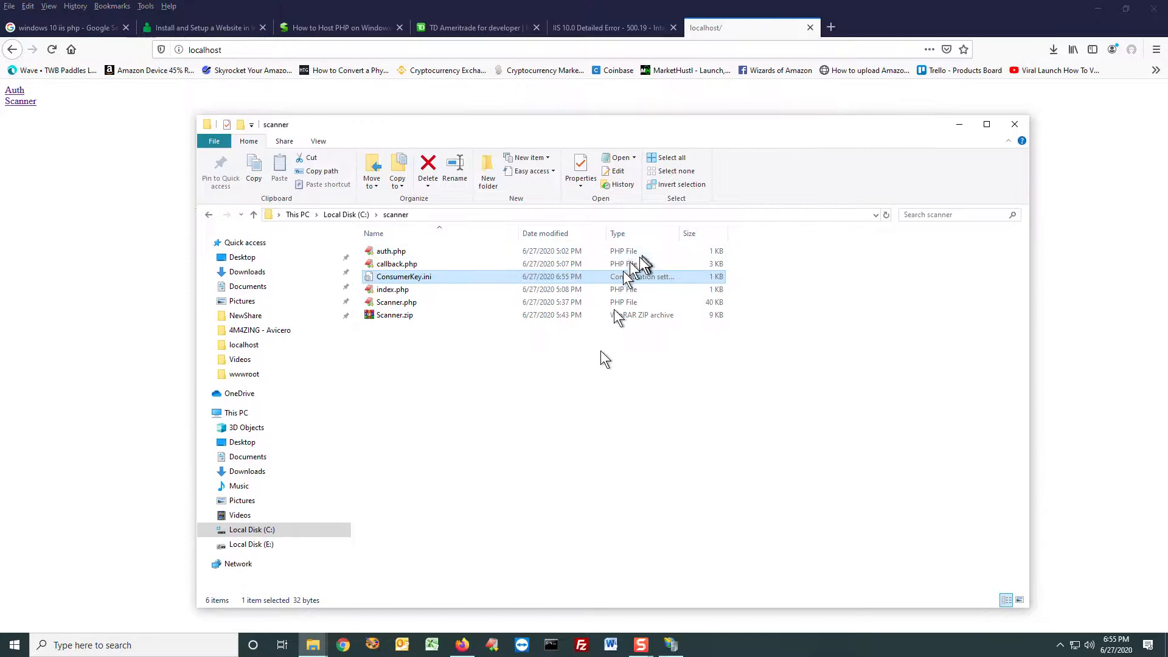
click(467, 426)
click(392, 252)
click(393, 264)
click(392, 277)
click(389, 289)
click(389, 303)
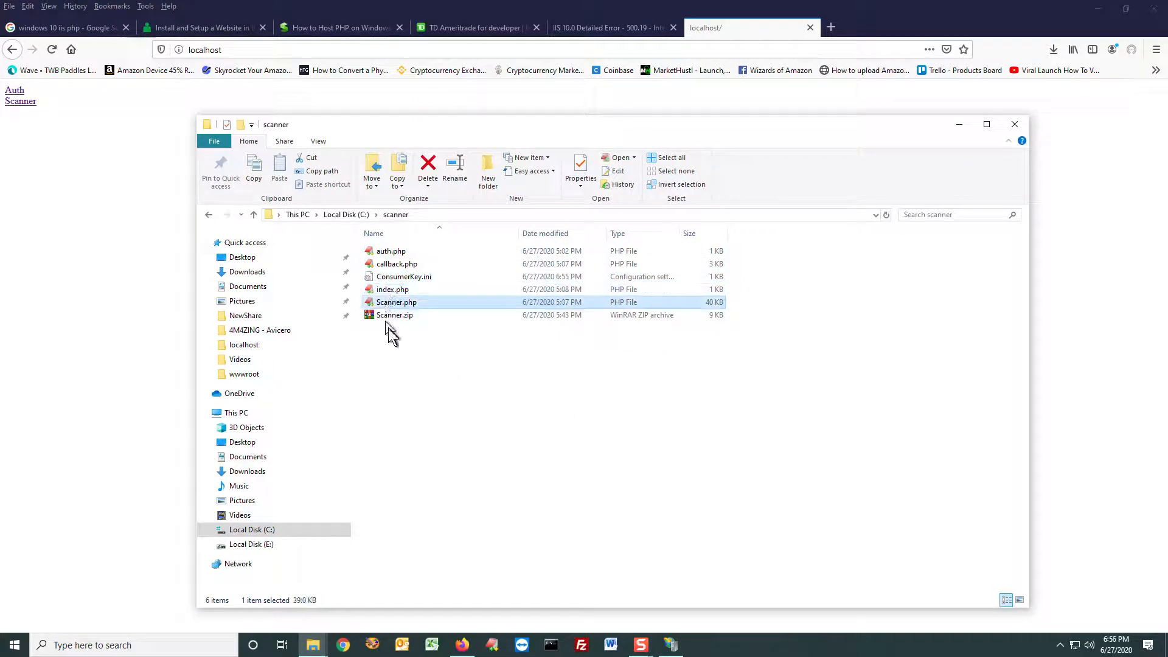
click(395, 317)
key(Delete)
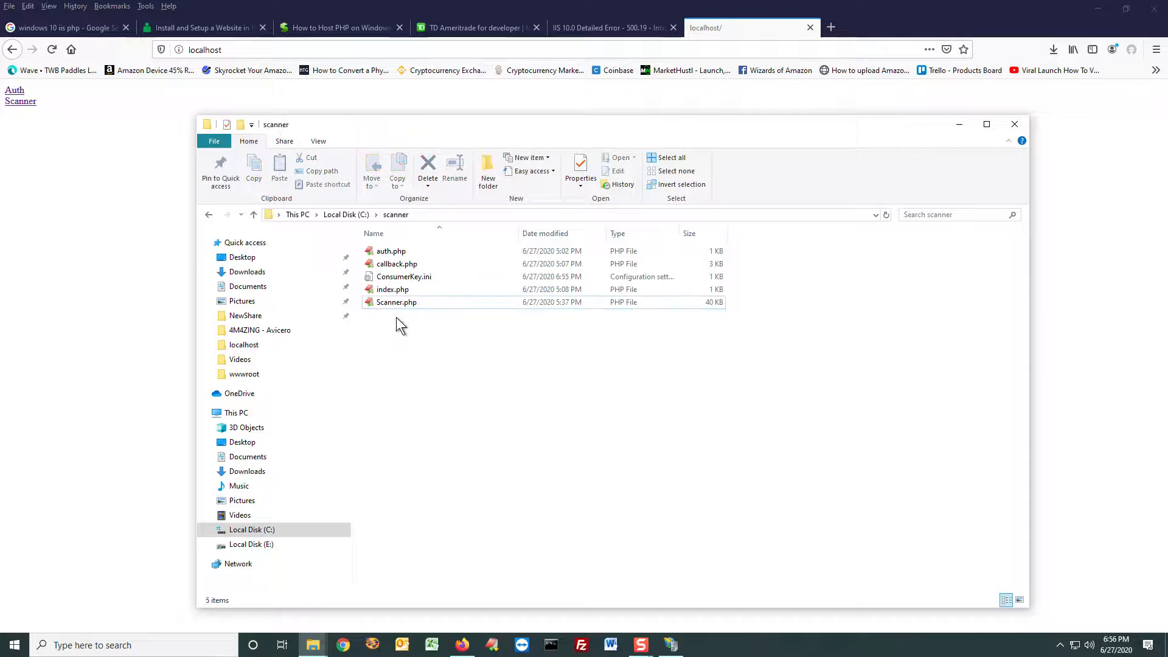
Step: Follow the localhost Auth link, log in to TD Ameritrade with the prefilled credentials and allow Screener to access the account
drag(636, 125, 705, 0)
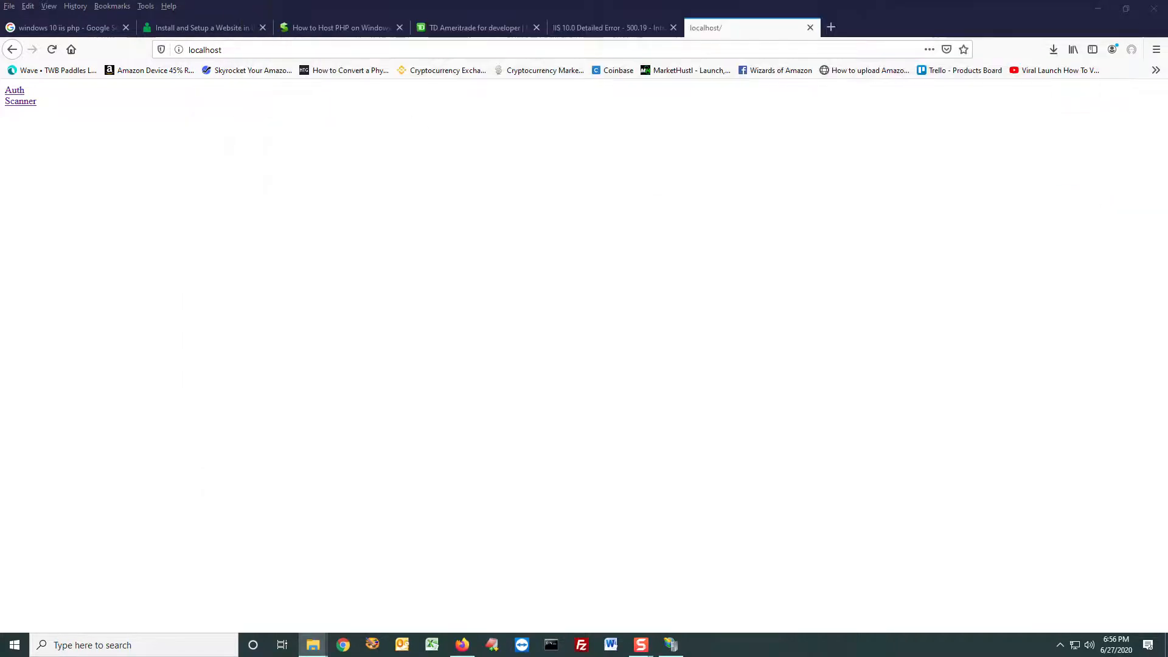
click(18, 91)
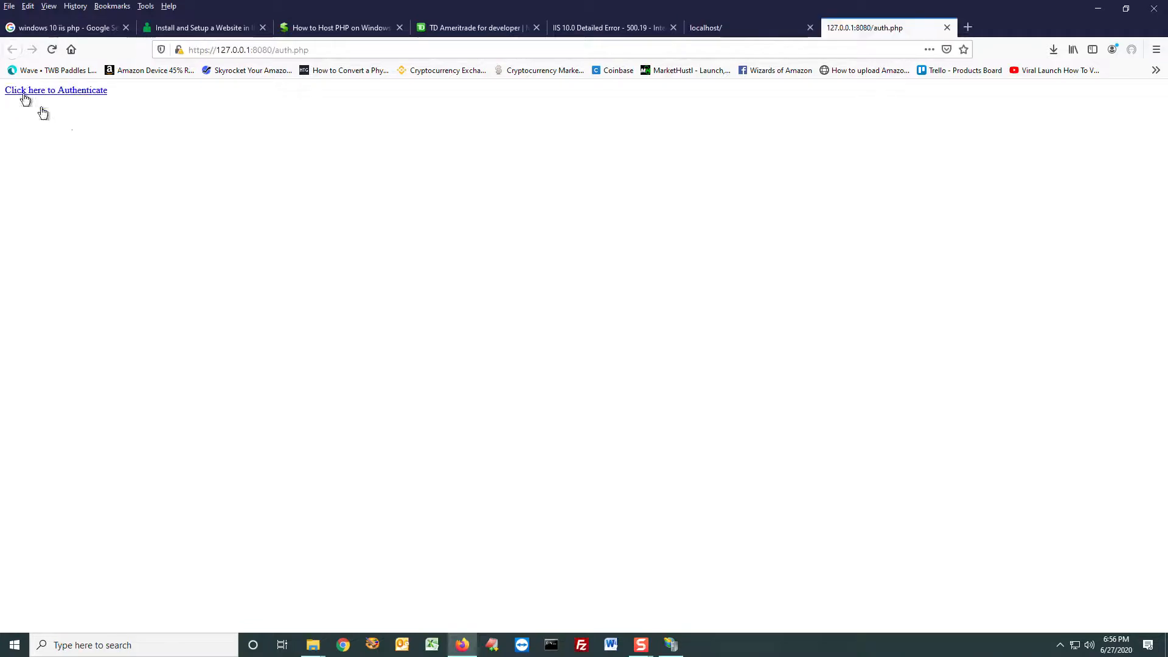
click(73, 95)
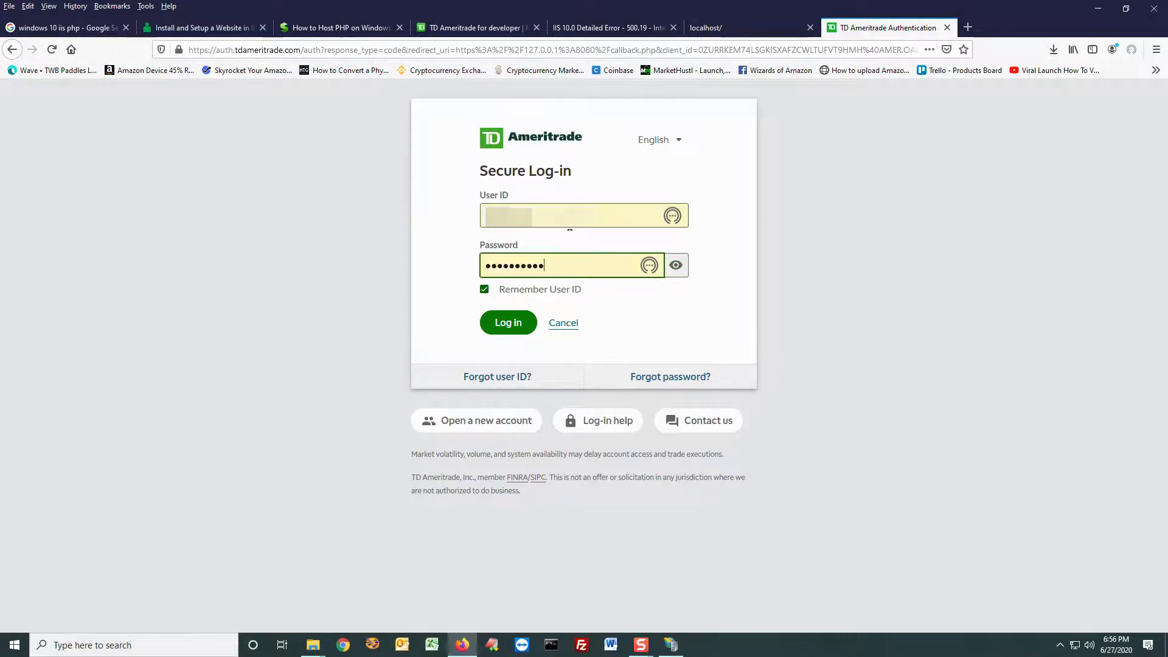
click(520, 327)
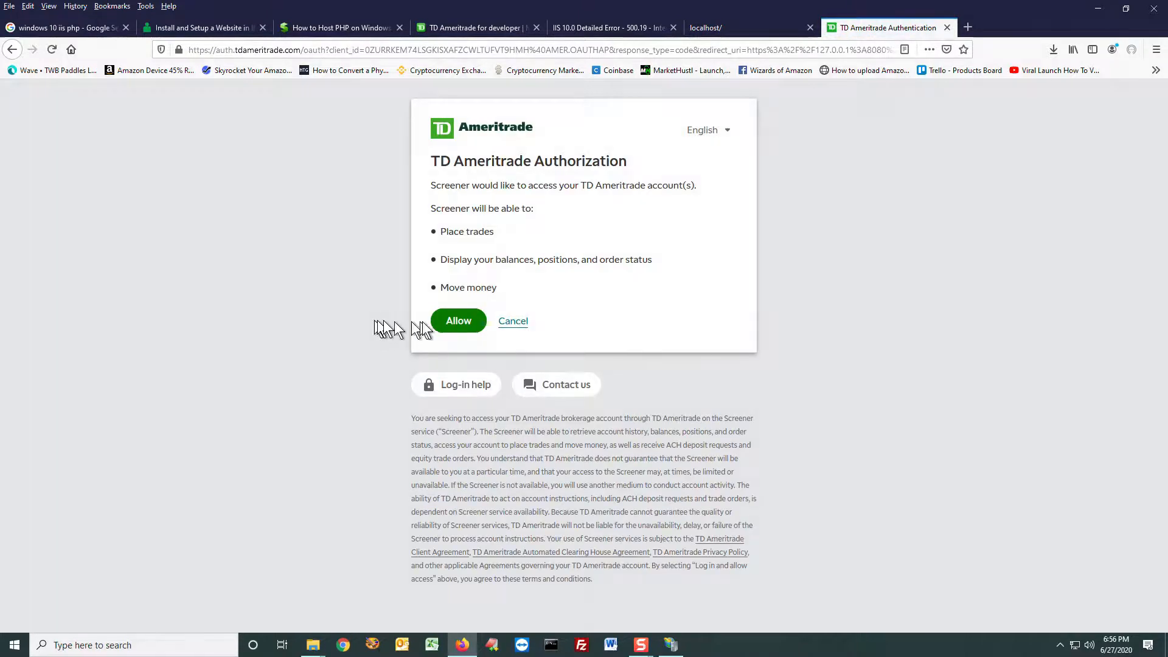
click(458, 321)
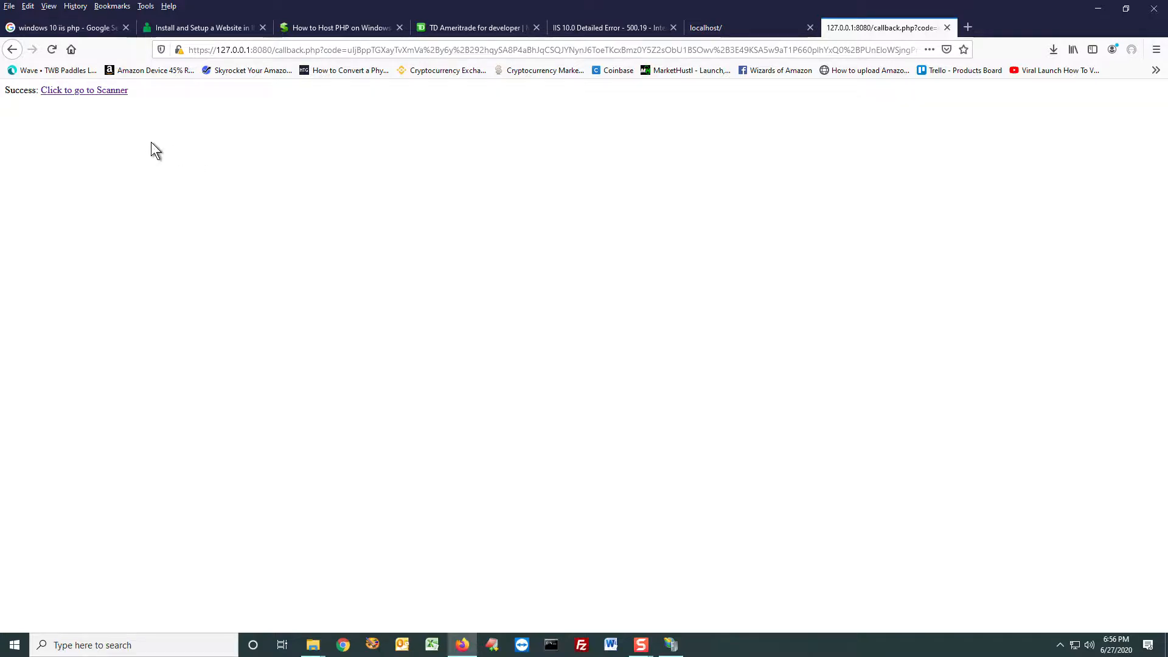
Step: Continue from the callback success page to the Credit Spread Scanner
key(ctrl)
key(ctrl)
click(61, 91)
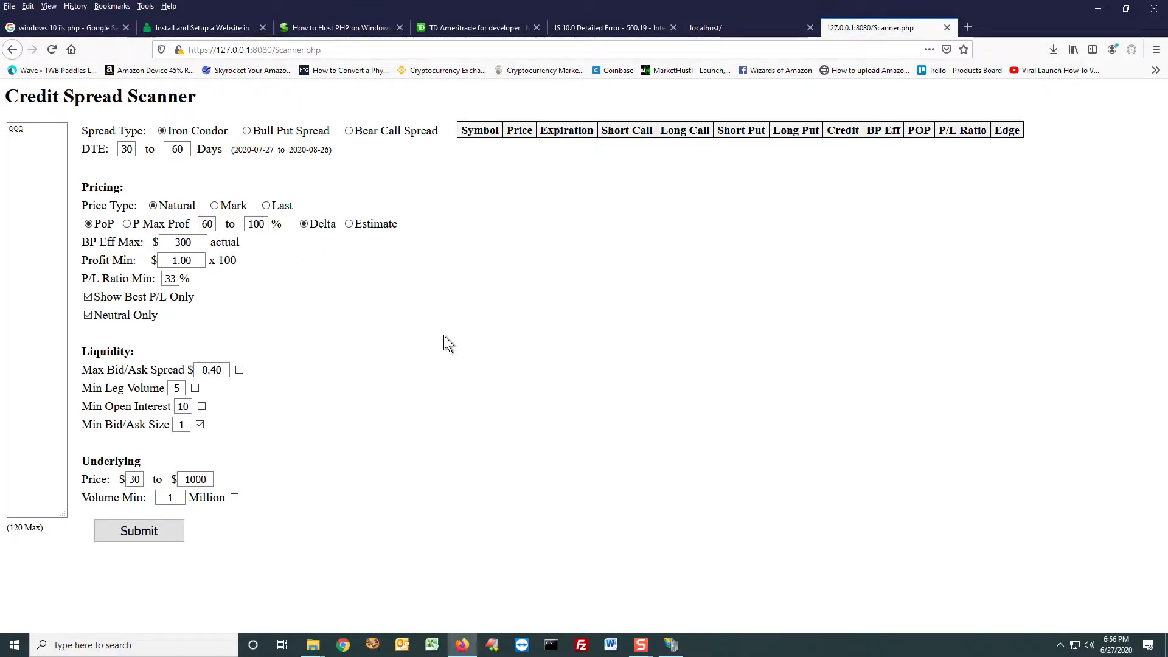
Step: Set the minimum DTE to 20 days, turn off Show Best P/L Only and set BP Eff Max to $1000
double_click(127, 149)
text(20)
click(157, 296)
double_click(183, 242)
text(1000)
Step: Set the minimum PoP to 30% and P/L Ratio Min to 10%, and submit the QQQ iron condor scan
double_click(207, 223)
text(30)
double_click(169, 278)
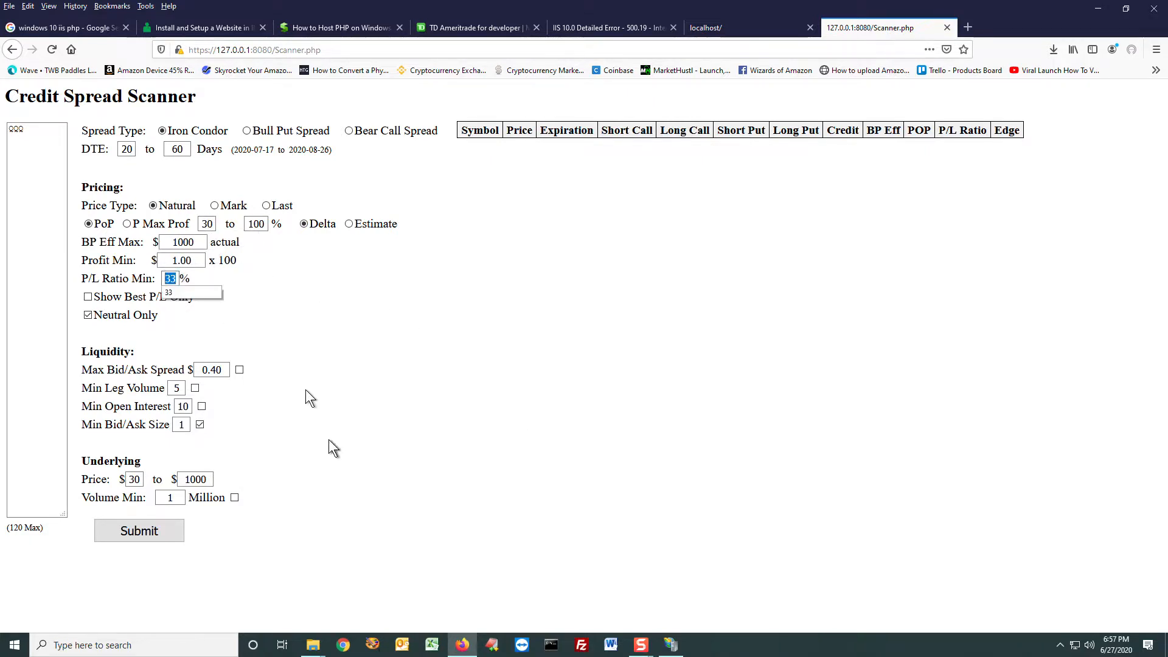
text(10)
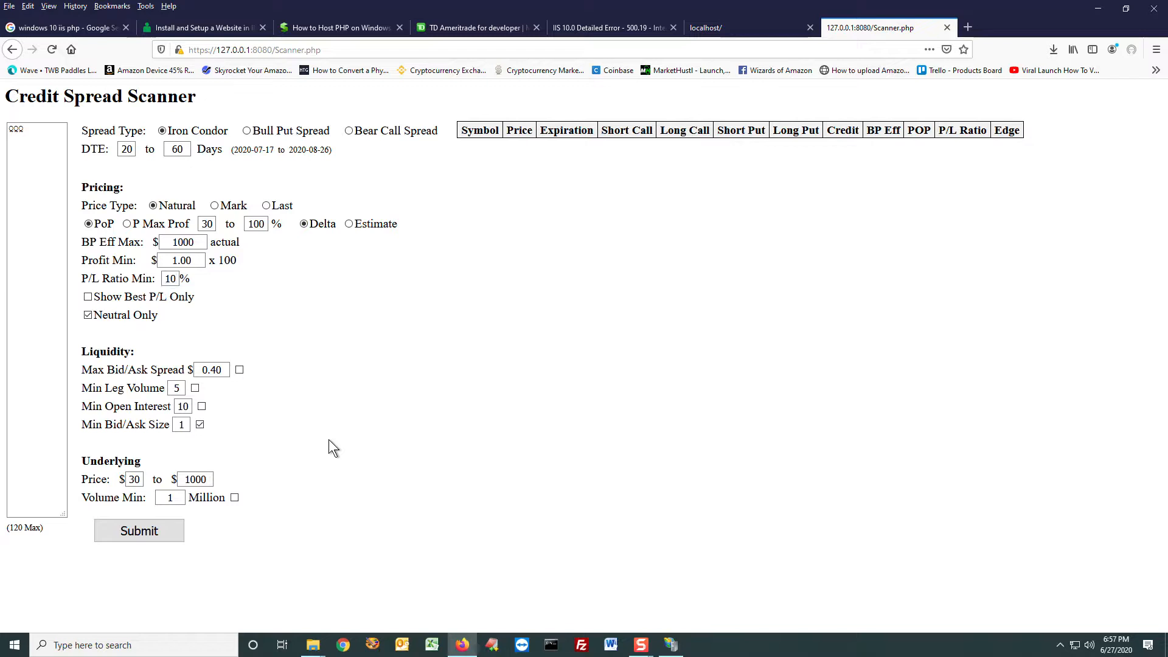
click(152, 530)
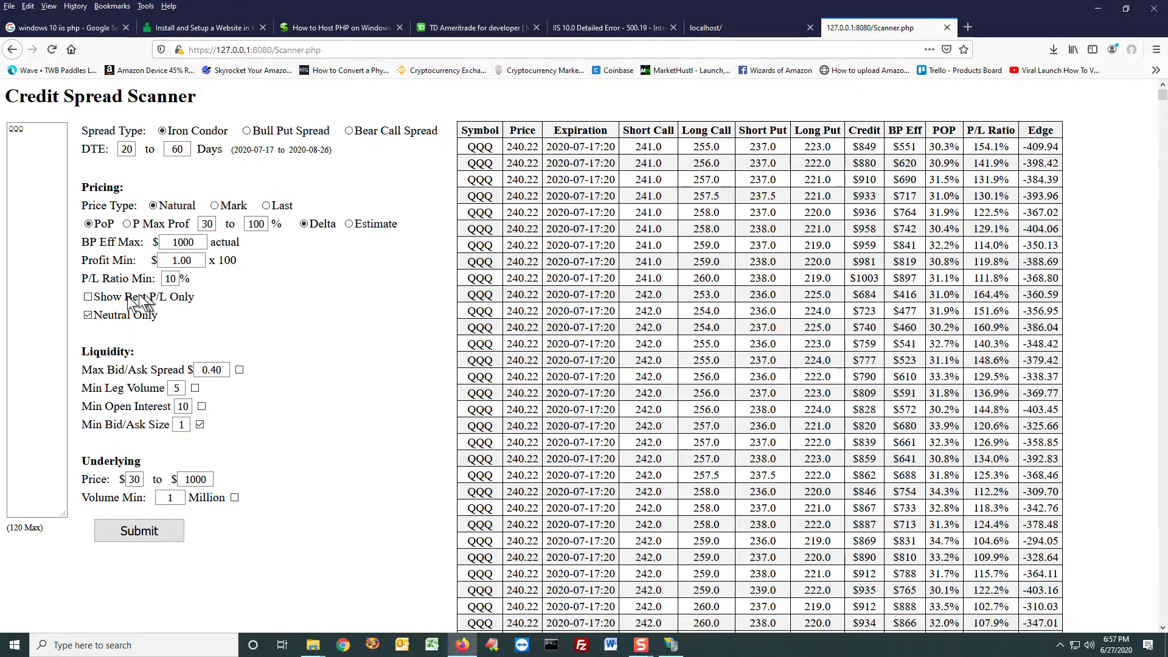
Step: Turn Show Best P/L Only back on and resubmit the QQQ scan
click(148, 531)
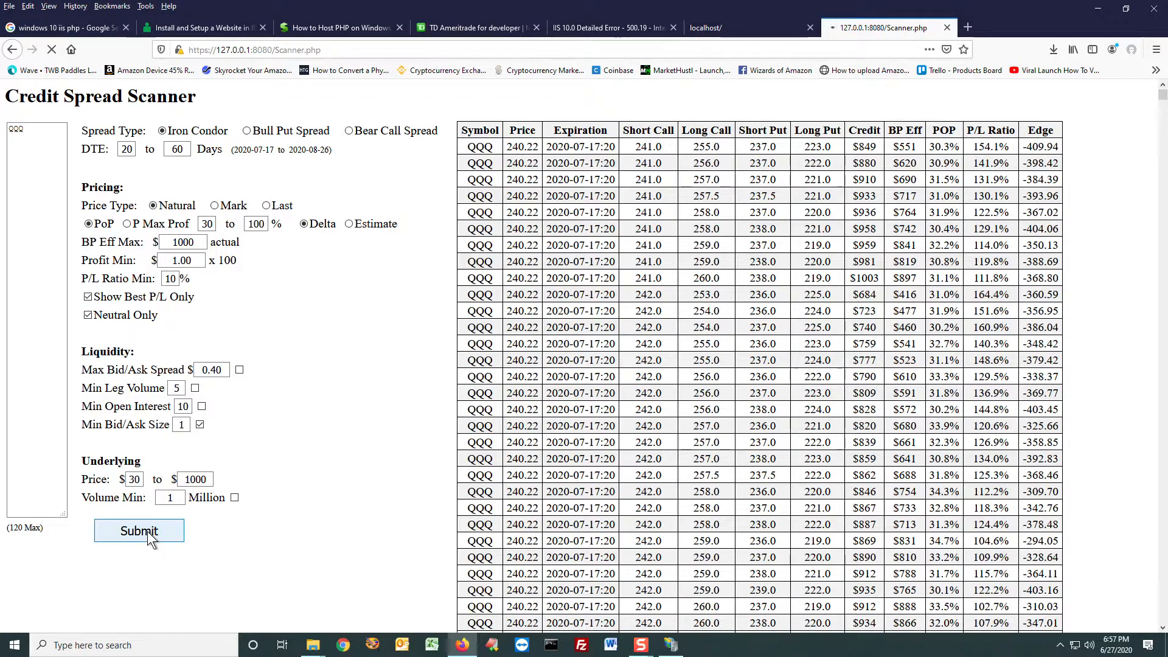